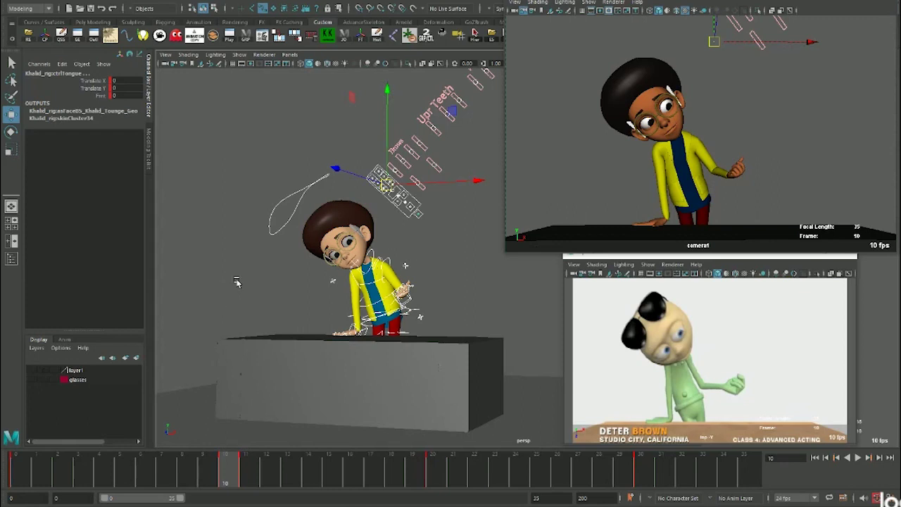
From a higher view, compare the frame 11 pose with frame 10, then return to frame 10
left_click_drag(269, 273, 373, 271, "alt")
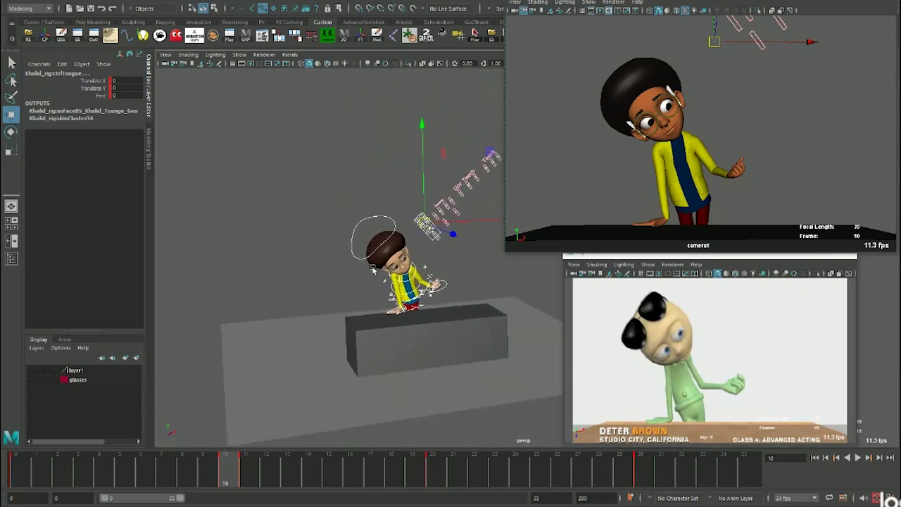
left_click_drag(319, 121, 386, 195)
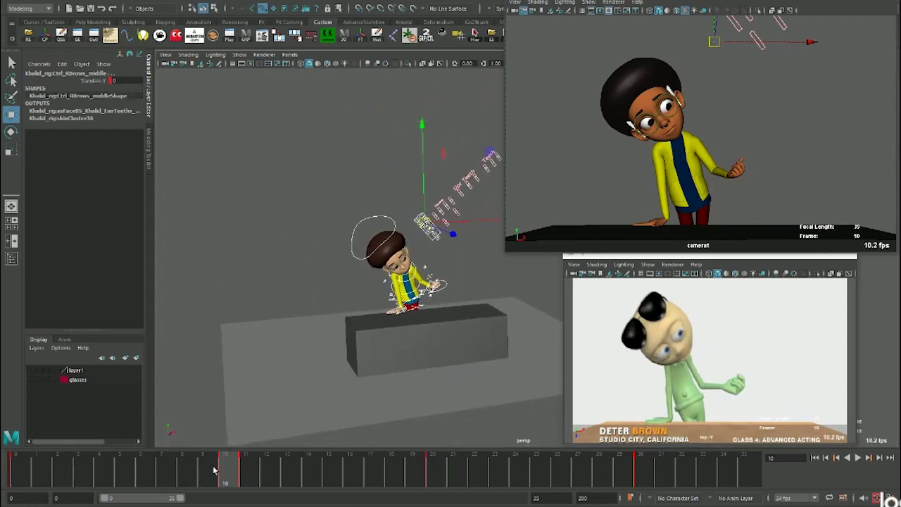
left_click_drag(241, 469, 248, 469)
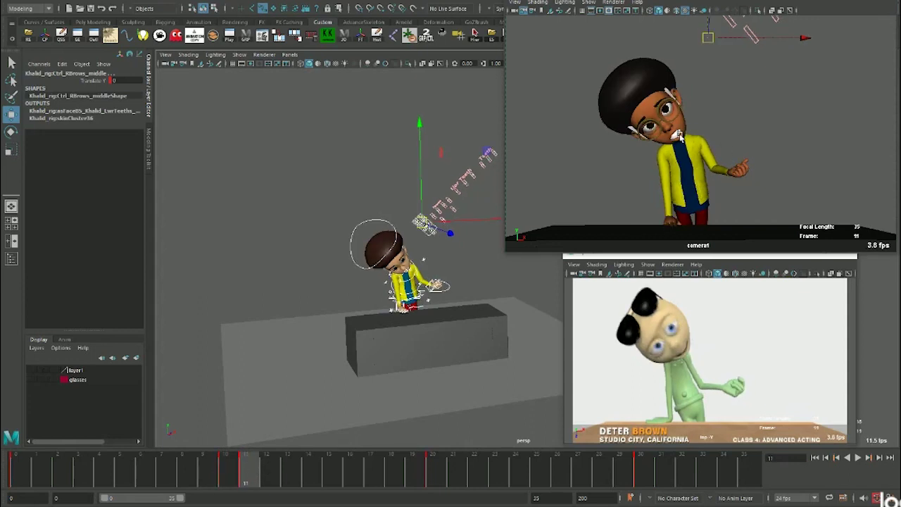
key("alt+comma")
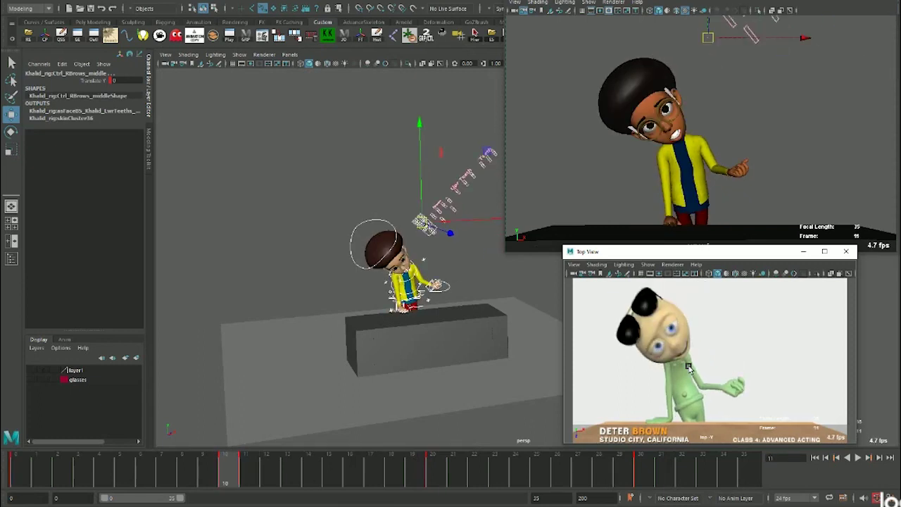
Adjust the boy's left hand arm control and orbit to check the pose
scroll(362, 325, "up", 3)
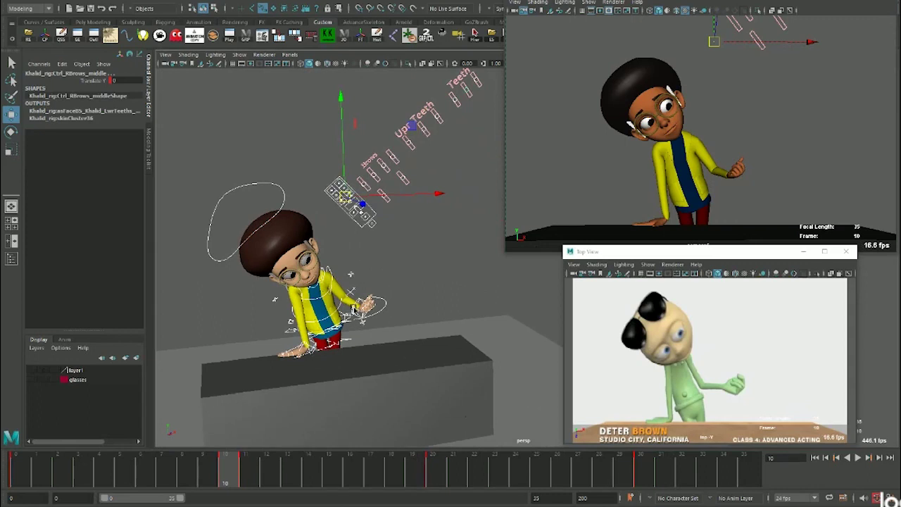
left_click(364, 307)
key("e")
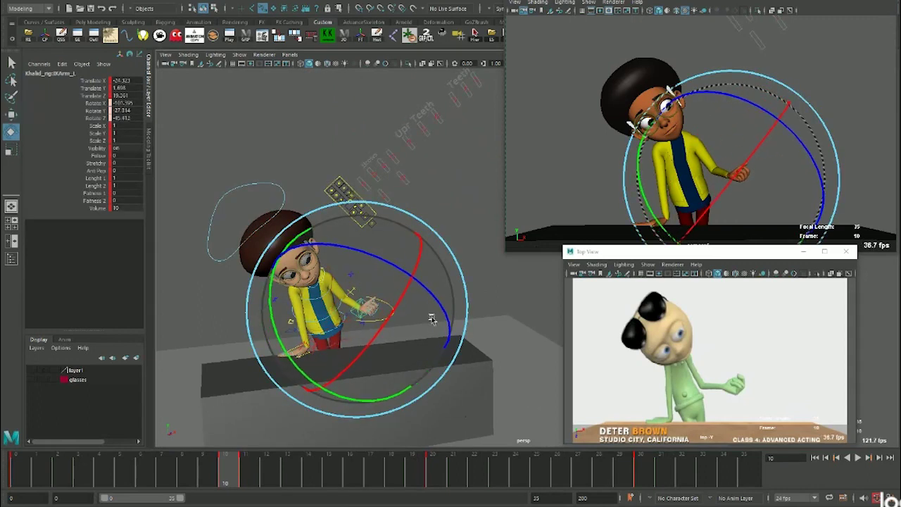
key("w")
mouse_move(417, 314)
left_mouse_down("alt")
mouse_move(357, 292)
mouse_move(354, 272)
left_mouse_up("alt")
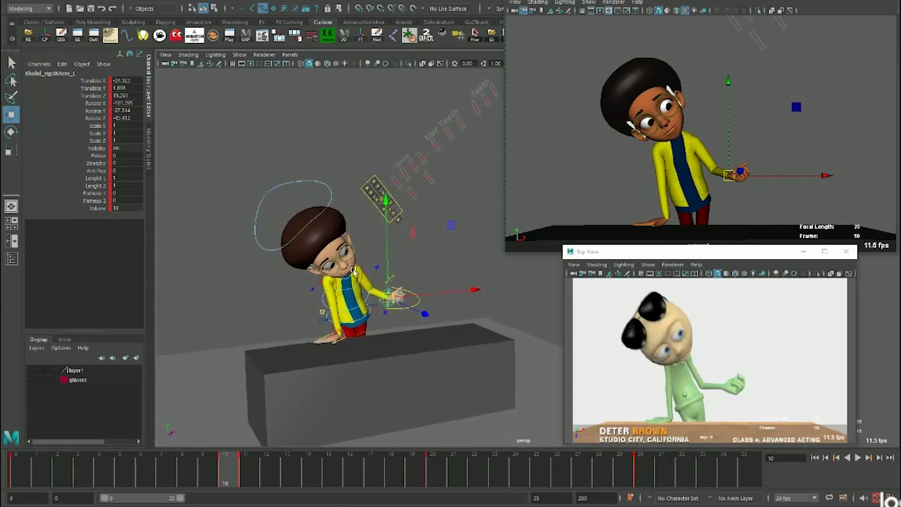
left_click(326, 191)
Rotate the head control to tilt the head and the chest control to twist his lean
left_click(321, 185)
key("e")
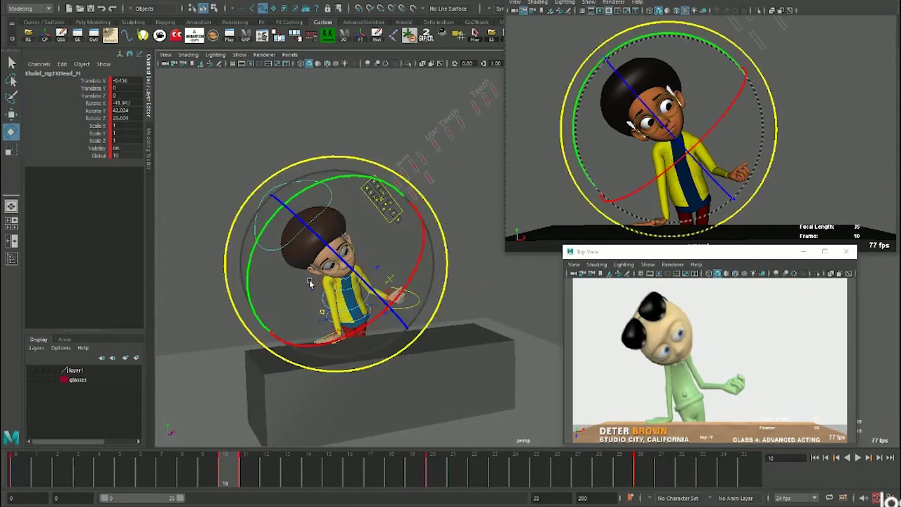
mouse_move(347, 250)
left_mouse_down()
mouse_move(331, 264)
mouse_move(379, 264)
mouse_move(372, 266)
left_mouse_up()
key("w")
left_click(371, 266)
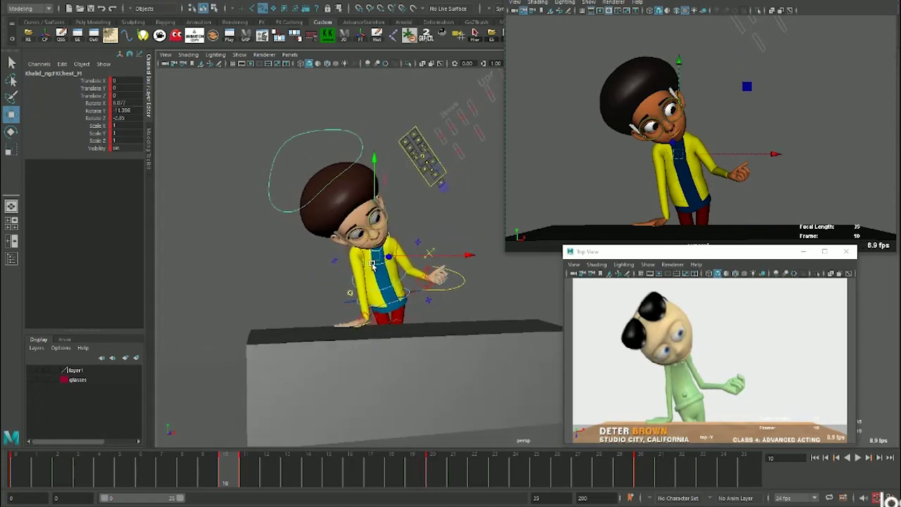
key("e")
mouse_move(357, 193)
left_mouse_down()
mouse_move(418, 221)
mouse_move(395, 233)
left_mouse_up()
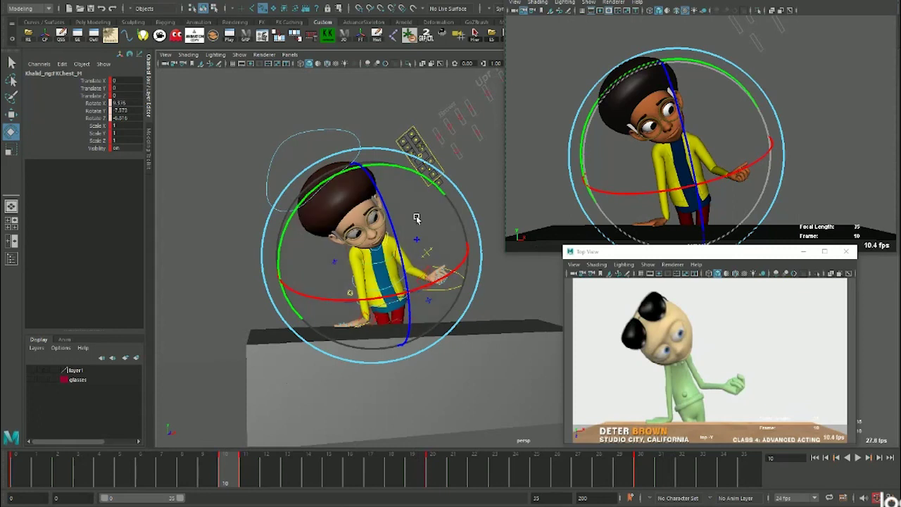
key("w")
left_click_drag(252, 97, 462, 357)
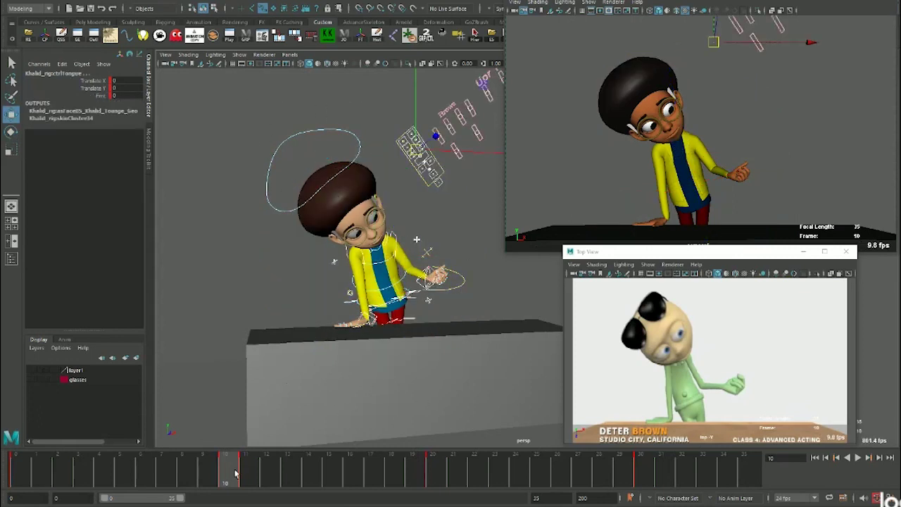
Delete the key at frame 11 and play the animation back from frame 10
scroll(288, 236, "down", 5)
scroll(288, 236, "down", 3)
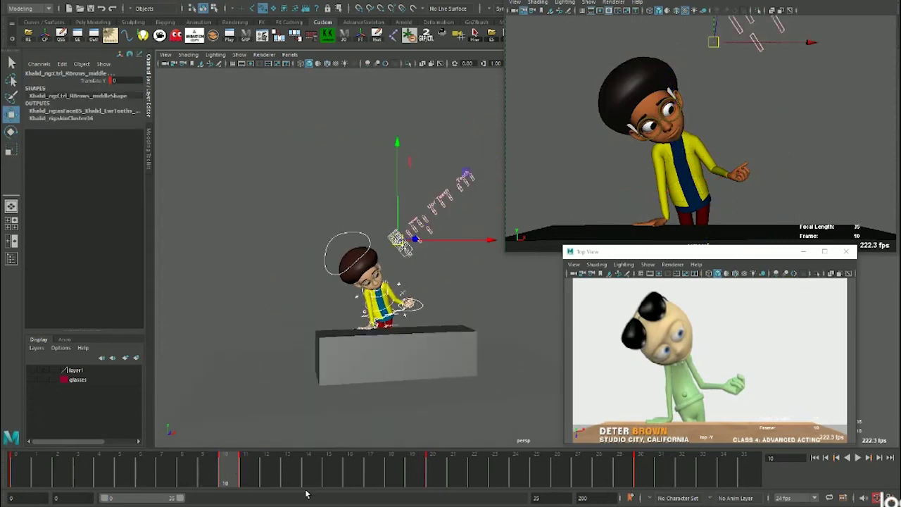
left_click_drag(241, 474, 246, 470)
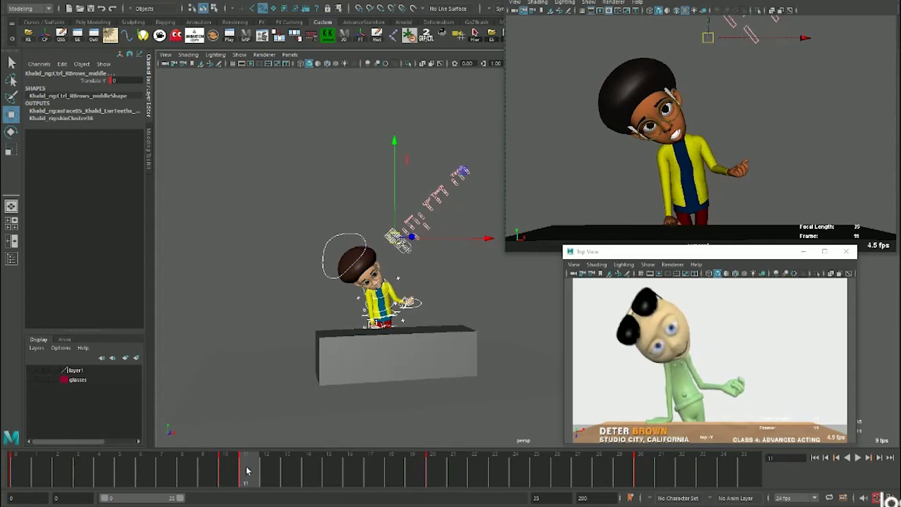
right_click(272, 467)
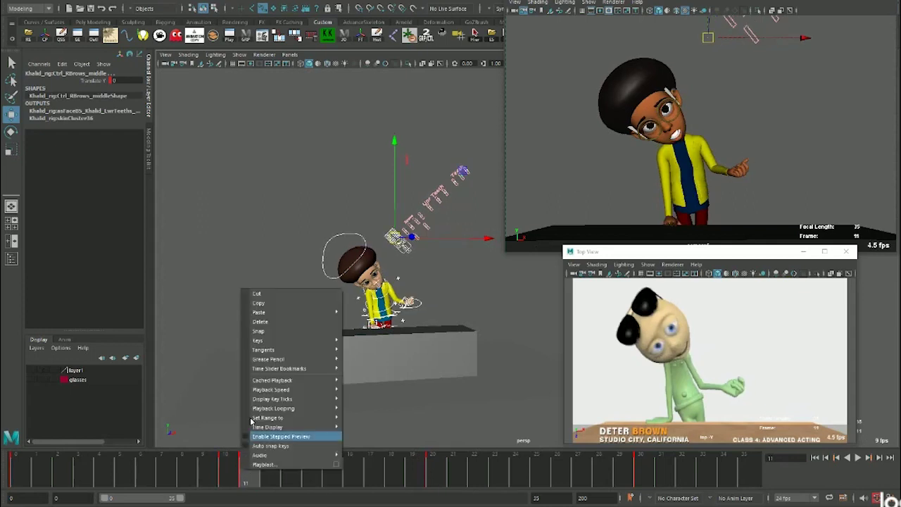
left_click(276, 325)
left_click(225, 467)
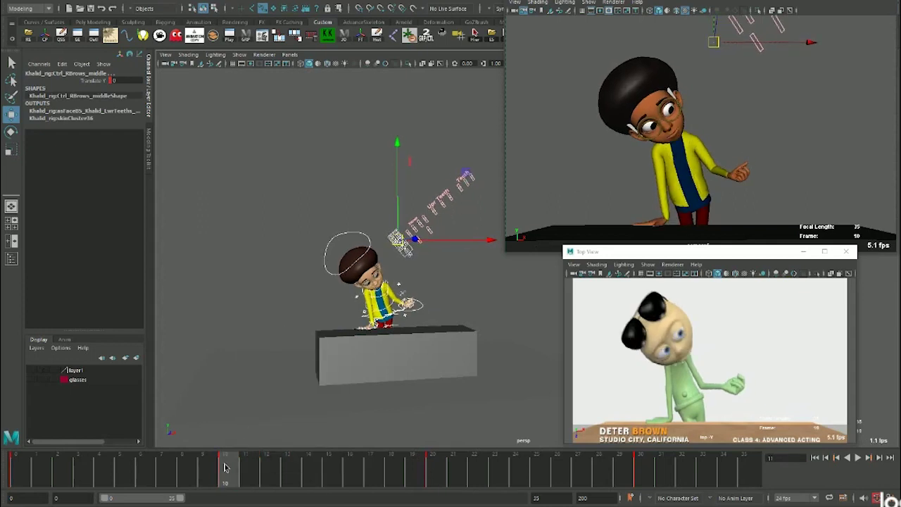
key("alt+v")
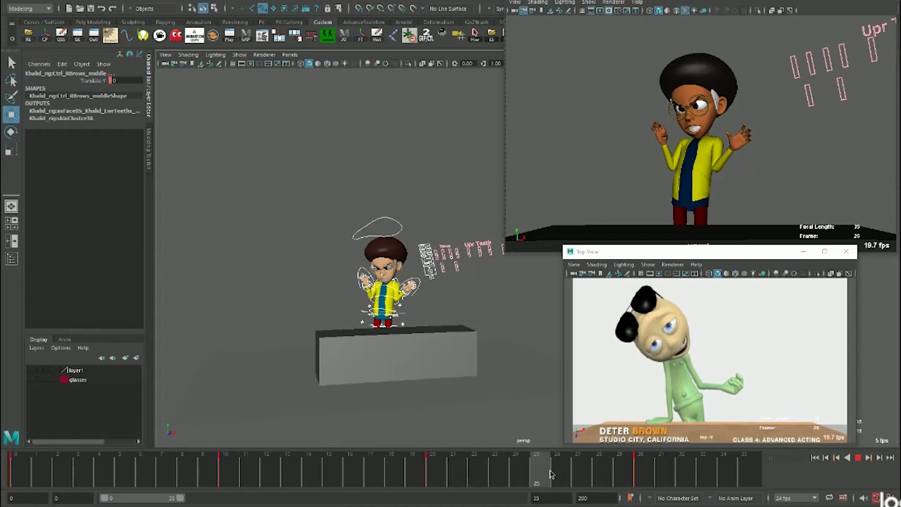
Stop playback, extend the range end from 35 to 56, and review frames 22 to about 49
left_click(682, 478)
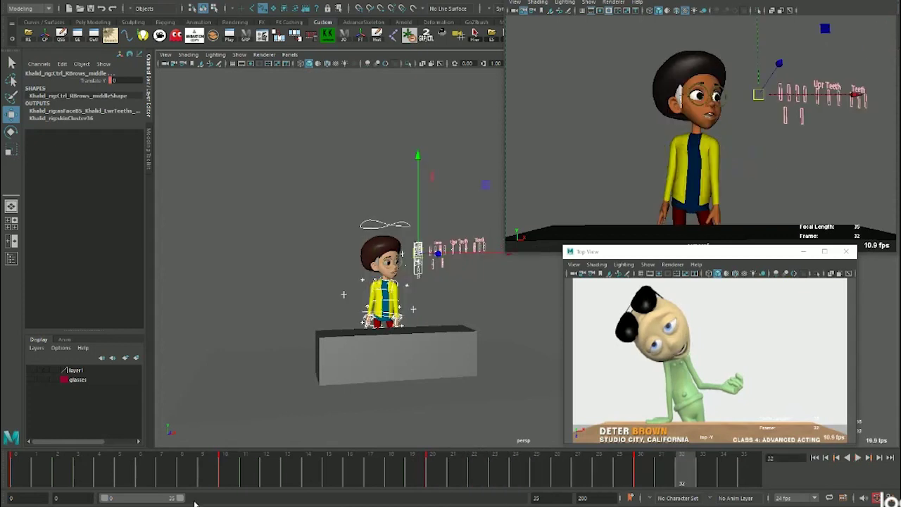
left_click_drag(181, 500, 223, 498)
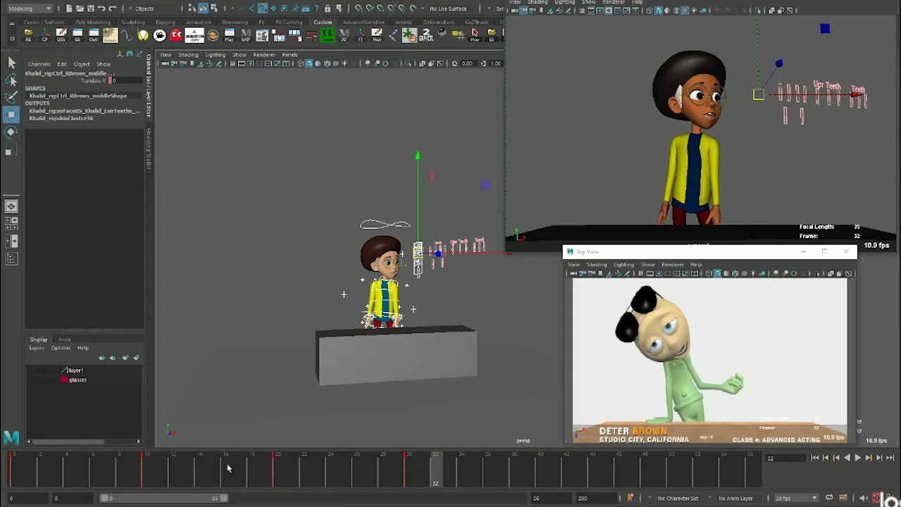
left_click(169, 468)
key("alt+v")
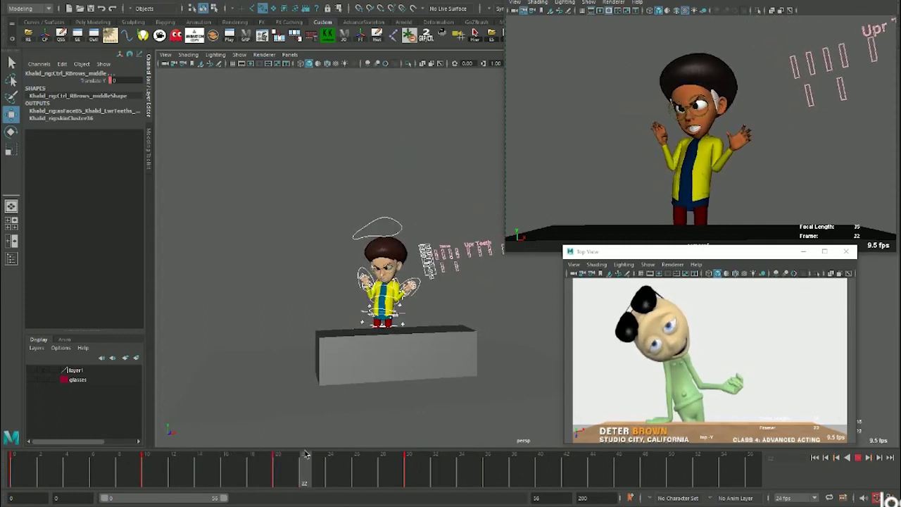
left_click_drag(306, 455, 731, 486)
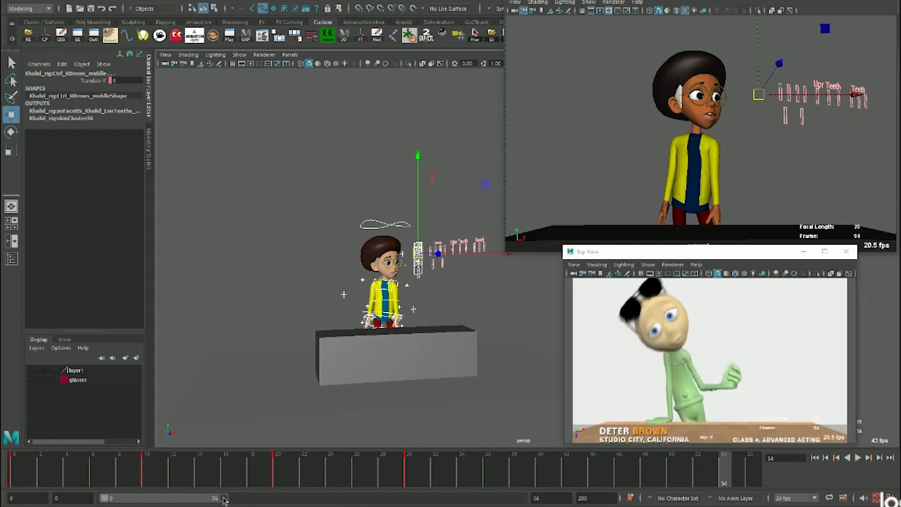
Extend the playback range to 112 and play from frame 7, scrubbing to about frame 64
left_click_drag(224, 499, 338, 498)
left_click_drag(298, 153, 564, 466)
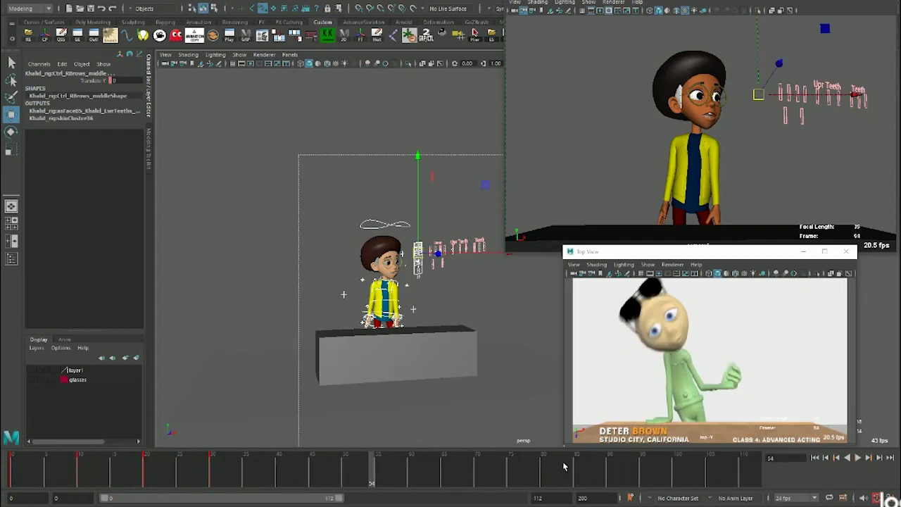
left_click(60, 468)
key("alt+v")
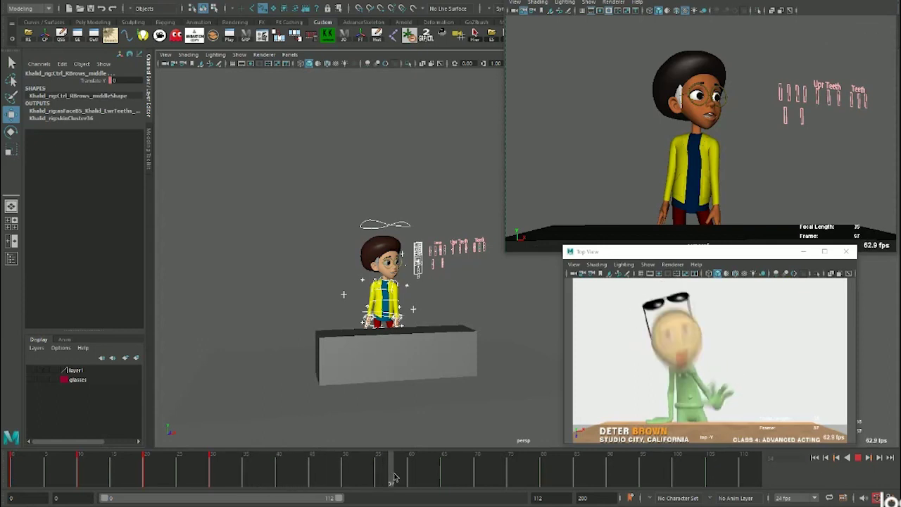
mouse_move(394, 478)
left_mouse_down()
mouse_move(455, 479)
mouse_move(444, 479)
left_mouse_up()
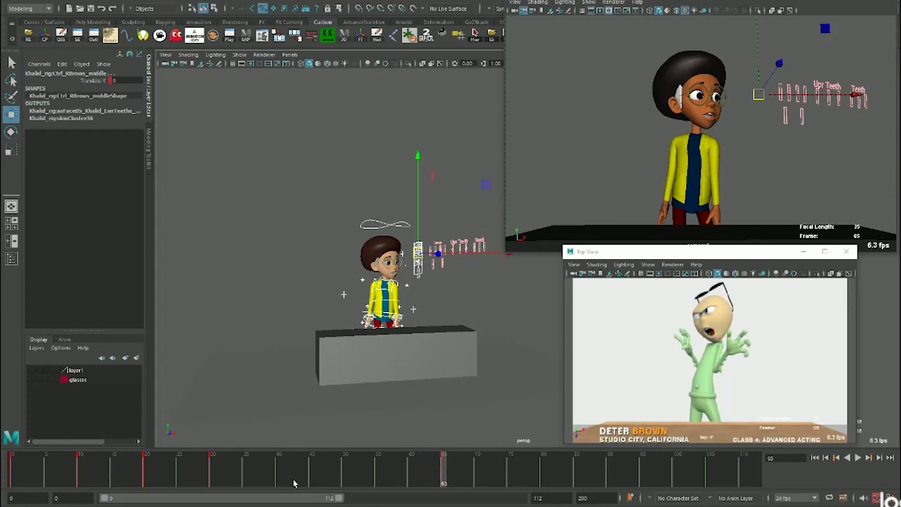
Scrub frames 21 to 65, extend the range end to 130, and scrub to about frame 122
left_click(152, 464)
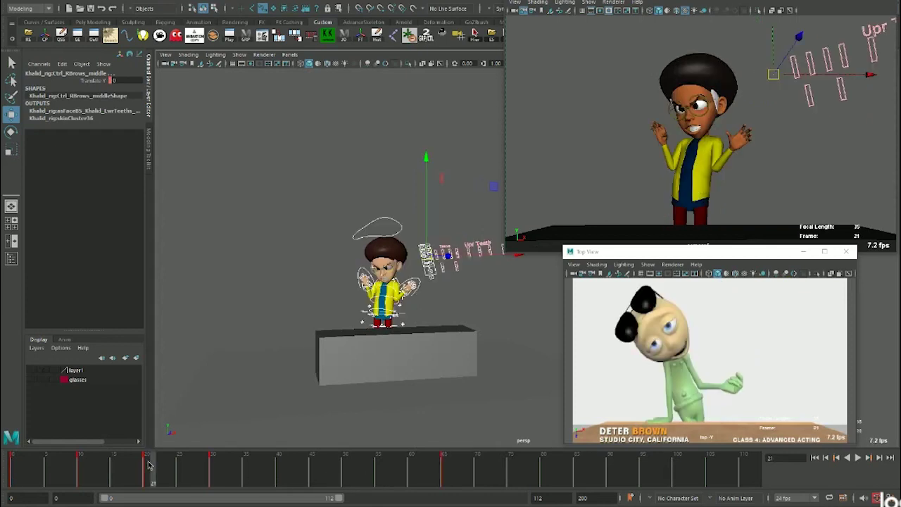
left_click_drag(331, 469, 710, 463)
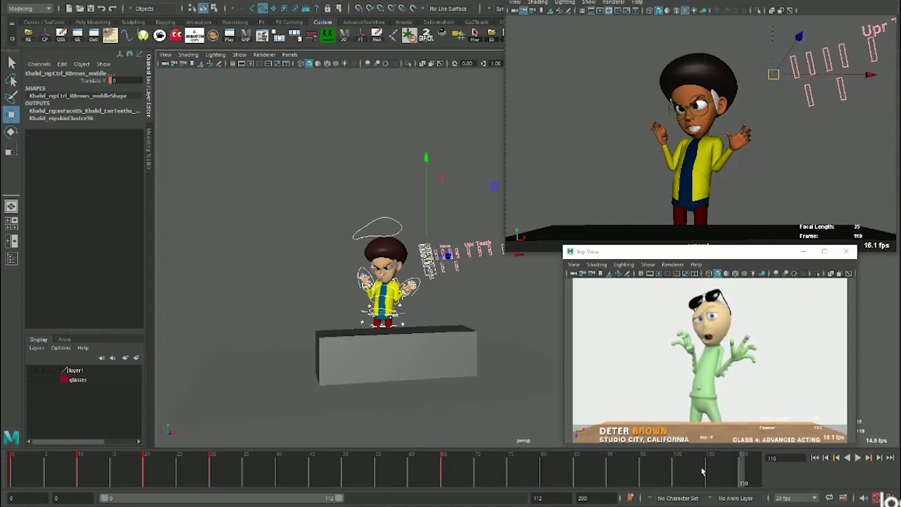
left_click_drag(339, 500, 386, 500)
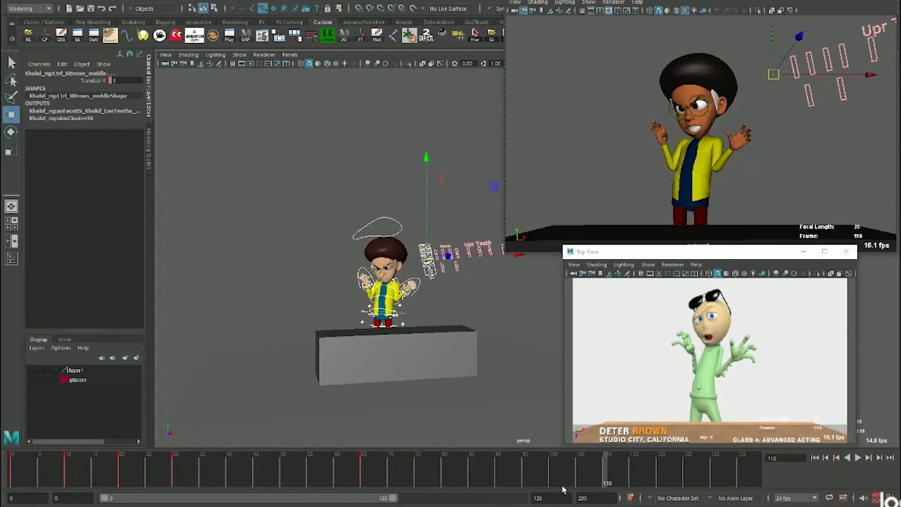
left_click_drag(607, 470, 740, 466)
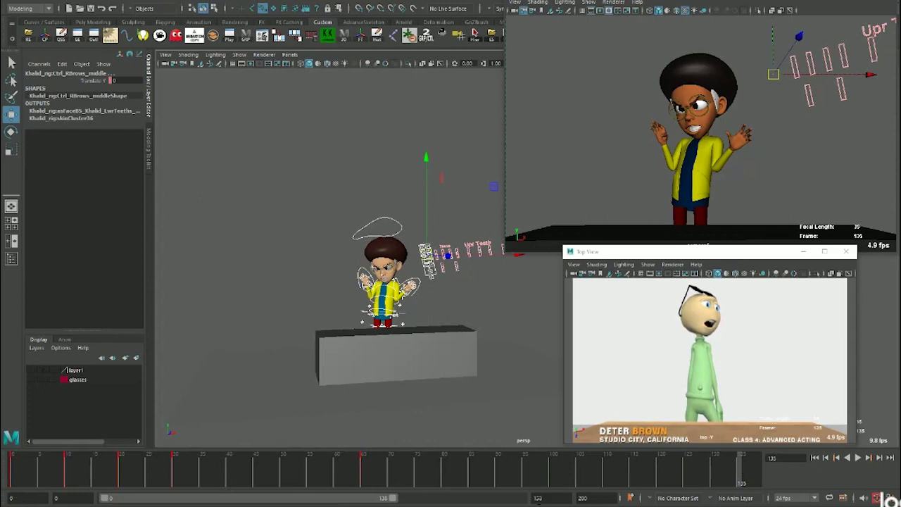
Extend the range end to 145 then 155, and scrub between frames 31 and 150
left_click_drag(397, 498, 414, 498)
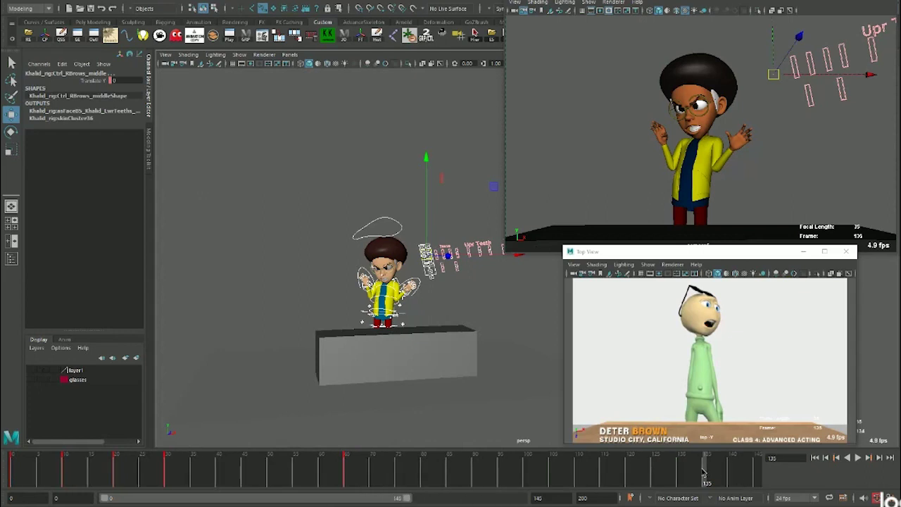
left_click_drag(703, 472, 749, 473)
left_click_drag(407, 499, 426, 499)
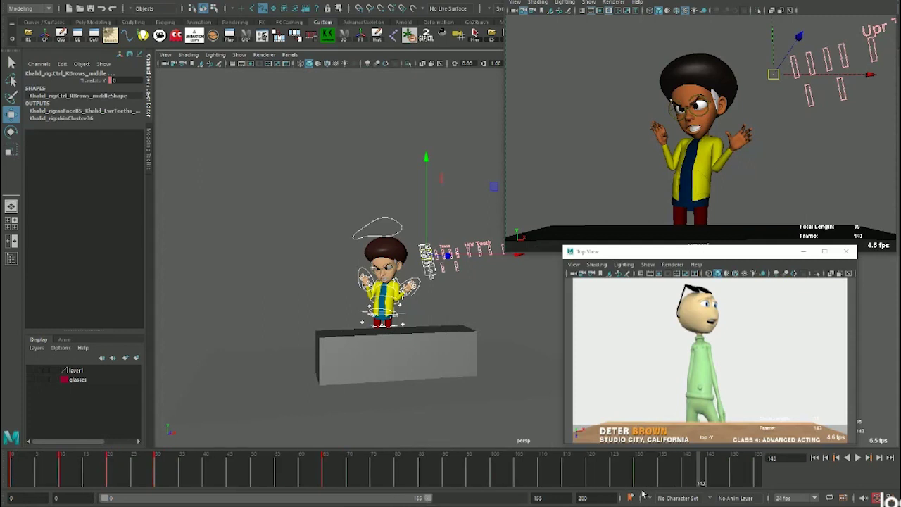
left_click_drag(709, 476, 733, 472)
left_click(160, 462)
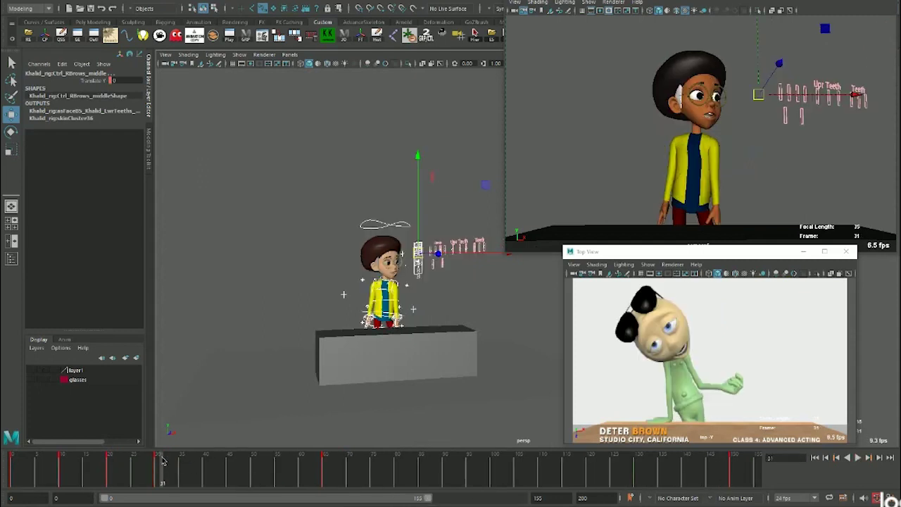
left_click_drag(162, 462, 732, 465)
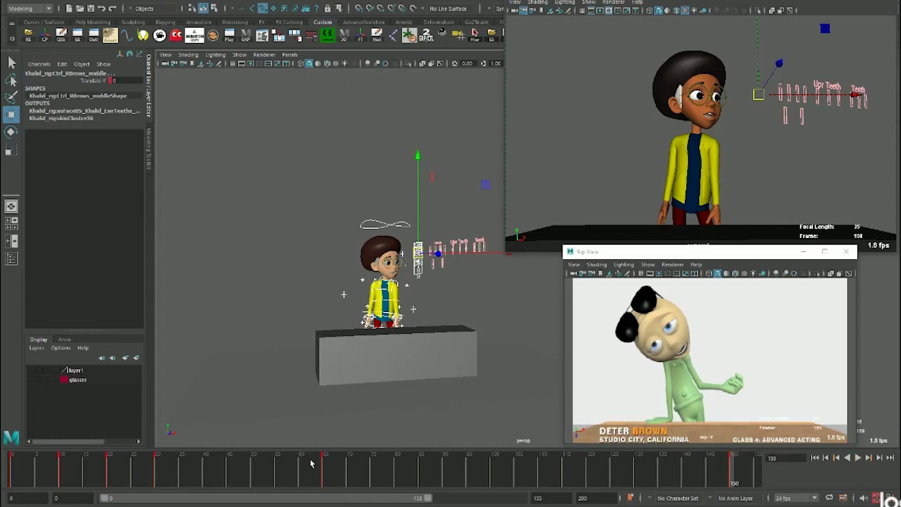
left_click(160, 466)
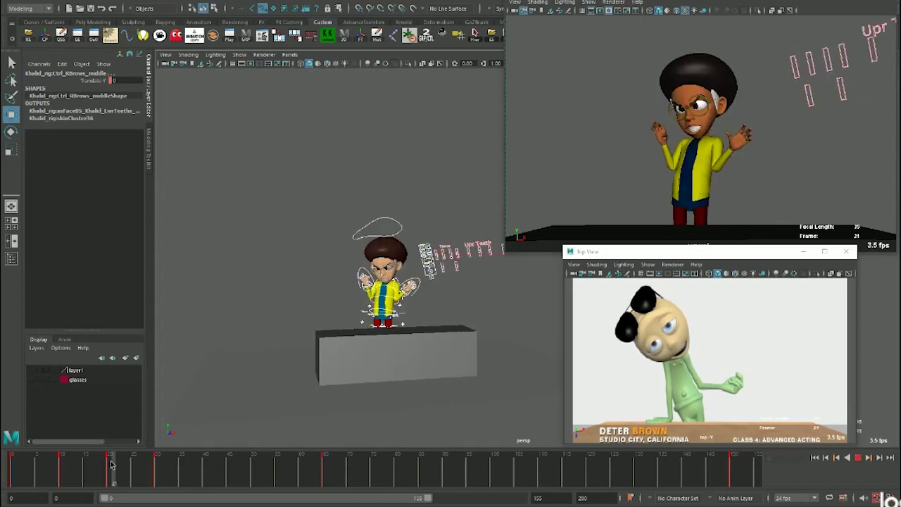
Delete the keys on frames 31–37 and select all the boy's rig controls
left_click_drag(107, 465, 172, 465, "shift")
right_click(172, 465)
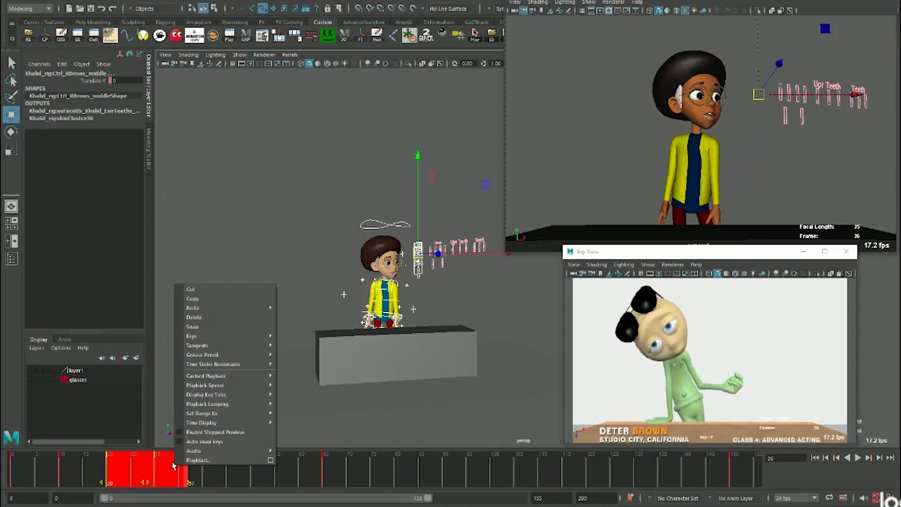
left_click(243, 317)
left_click_drag(268, 155, 502, 442)
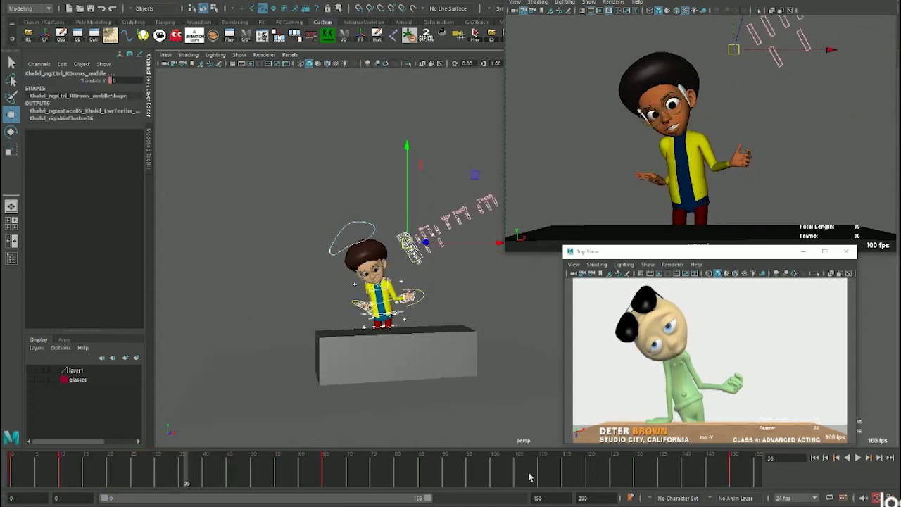
Play the revised timing from frame 0 and scrub forward through the shot
left_click(7, 472)
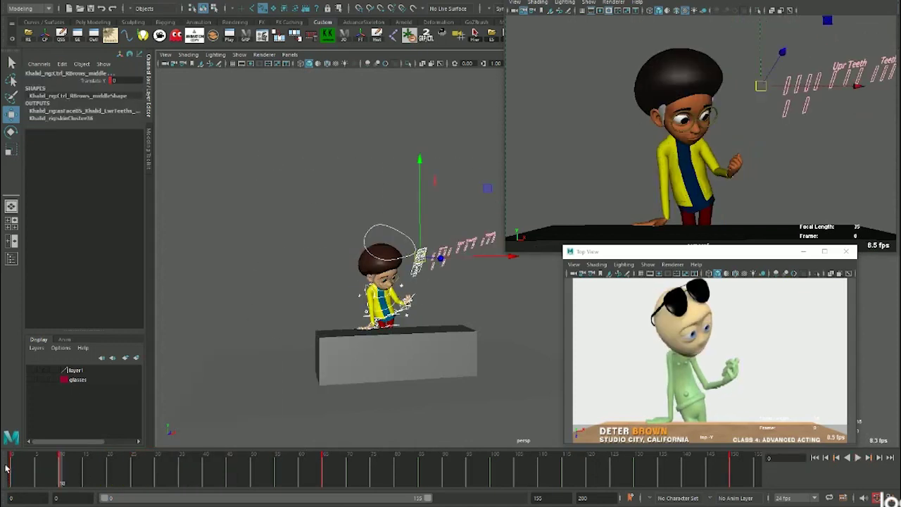
left_click_drag(6, 468, 12, 465)
key("alt+v")
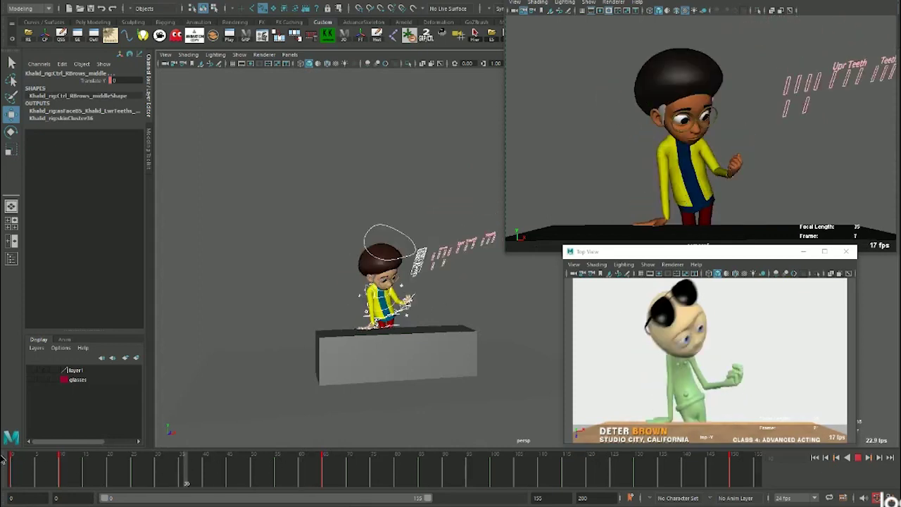
key("alt+v")
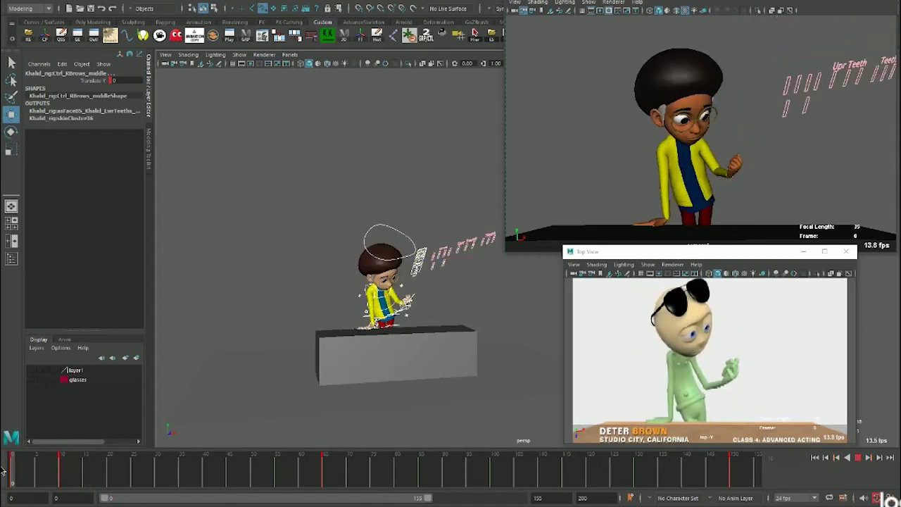
mouse_move(68, 472)
left_mouse_down()
mouse_move(241, 461)
mouse_move(216, 459)
mouse_move(324, 470)
left_mouse_up()
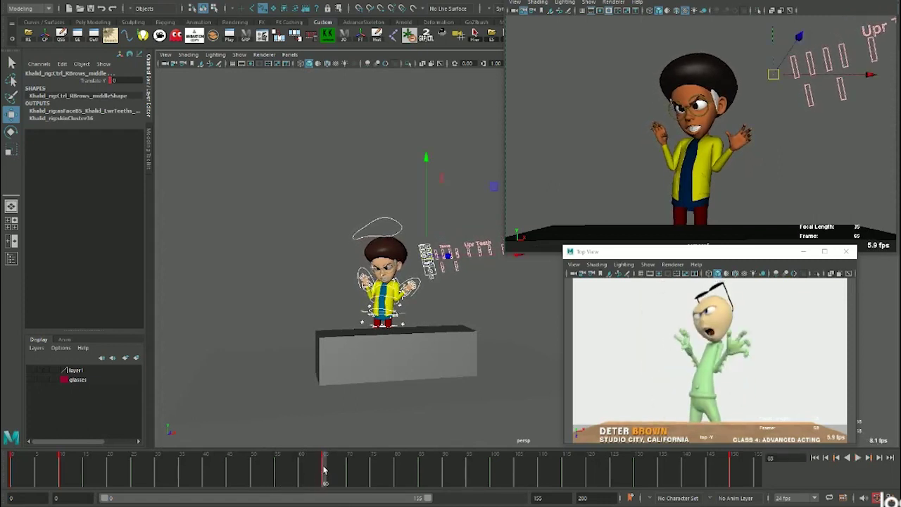
Play the animation, step around frames 51 and 11, and replay the shot
key("alt+v")
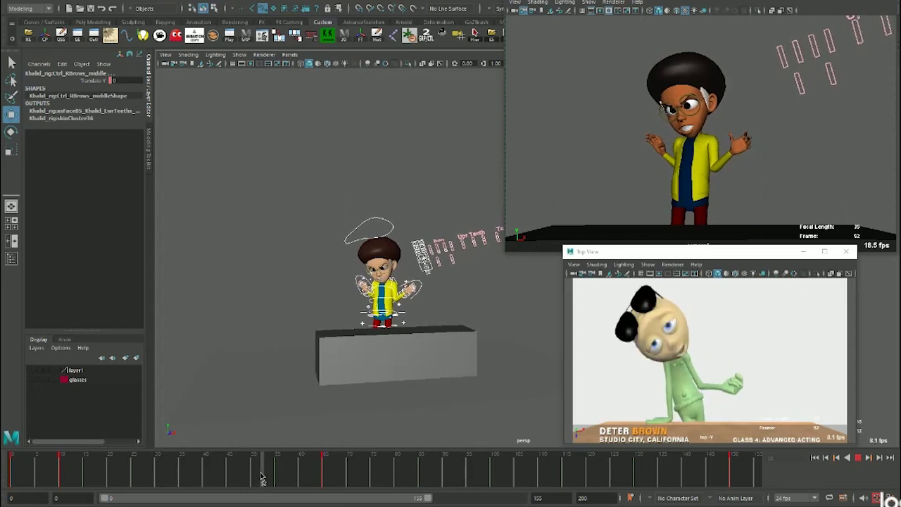
left_click_drag(261, 478, 266, 479)
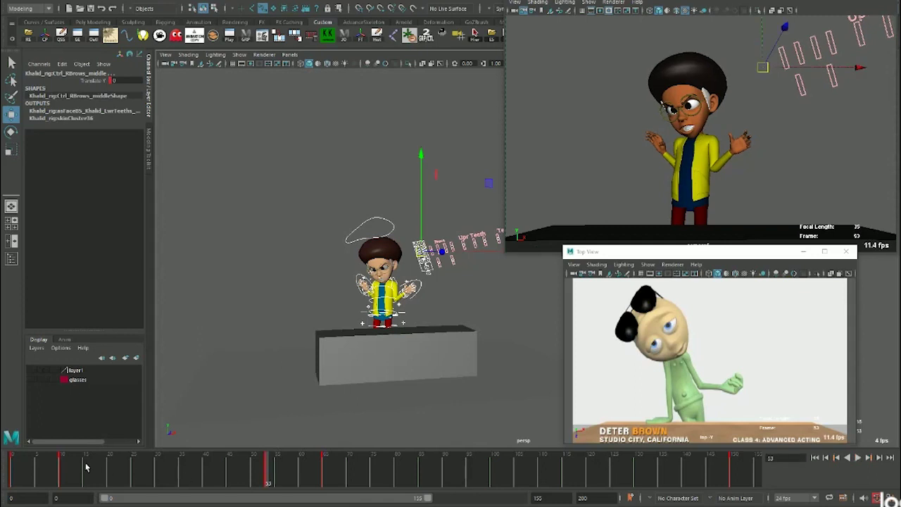
left_click(63, 465)
double_click(63, 465)
left_click(62, 465)
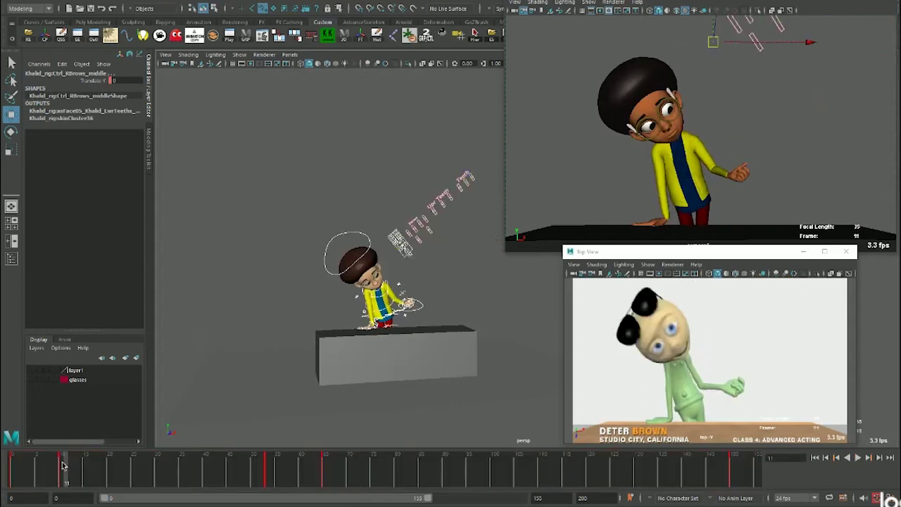
key("alt+v")
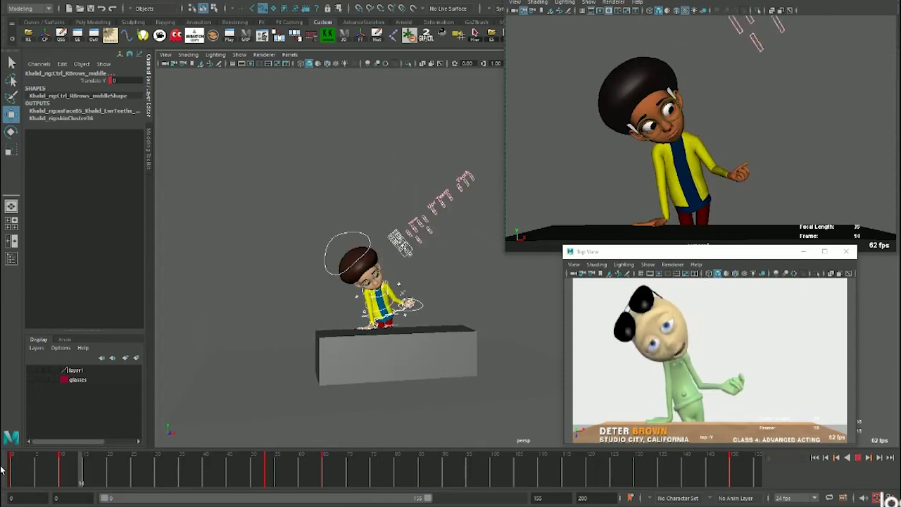
End the playback range at frame 53, switch all keys to Auto tangents, and replay
left_click(268, 470)
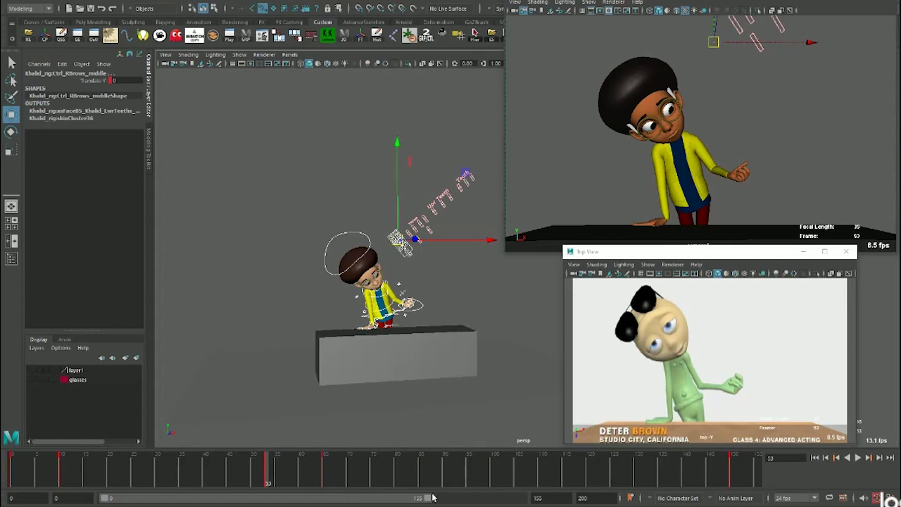
left_click_drag(428, 498, 210, 496)
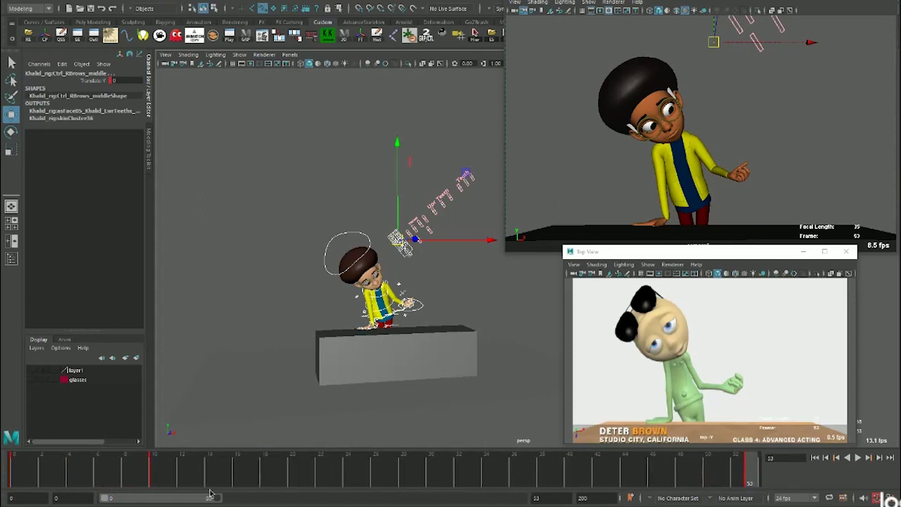
key("alt+v")
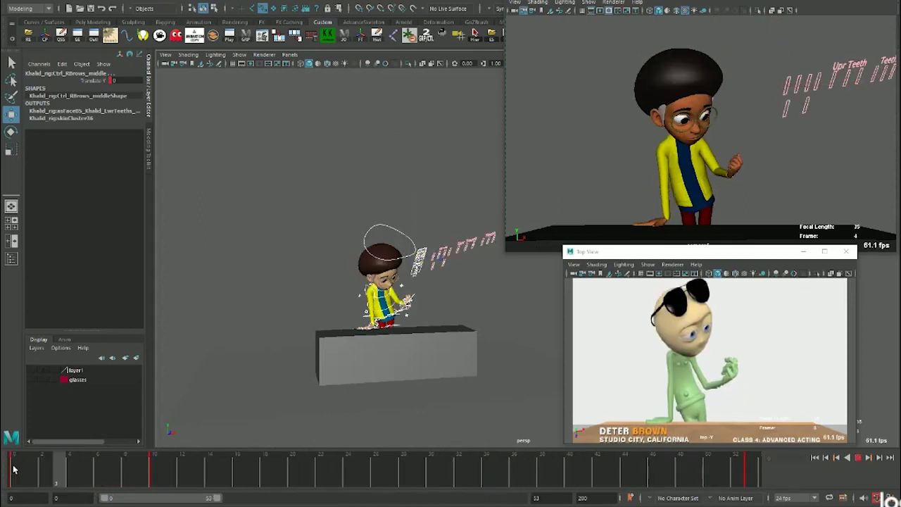
key("alt+v")
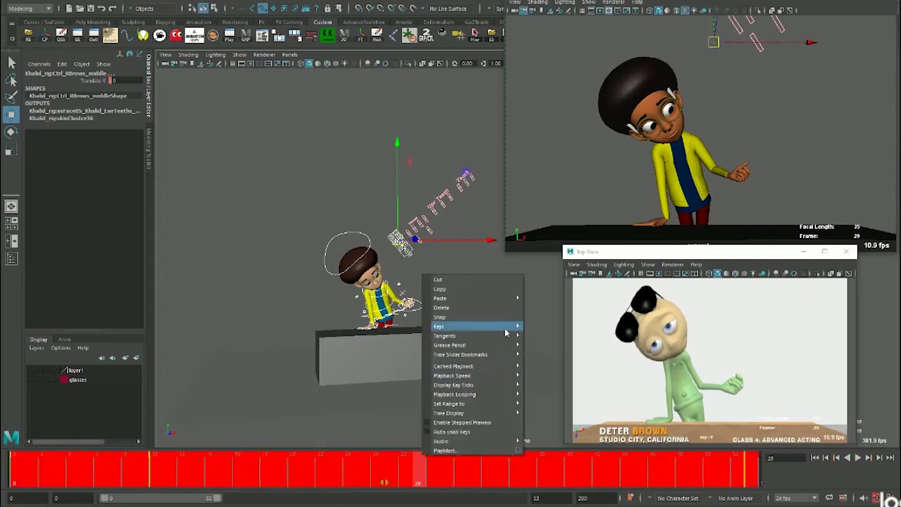
mouse_move(445, 335)
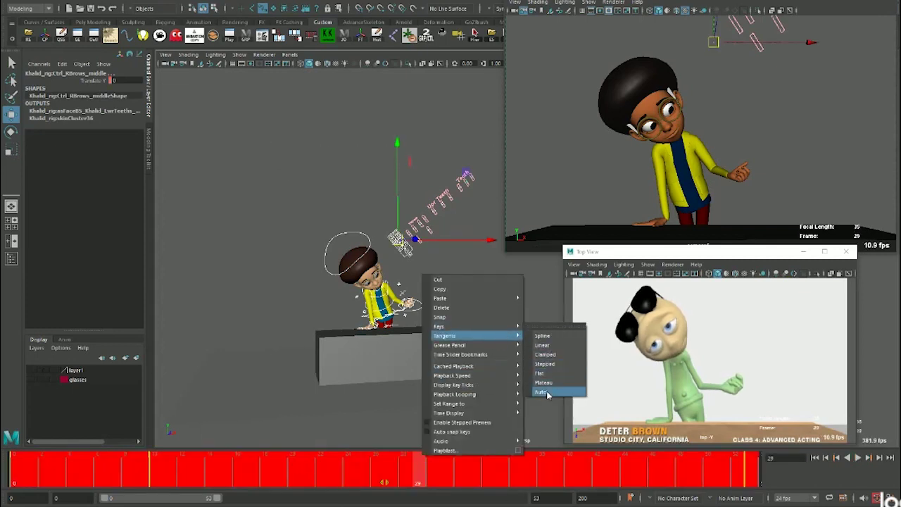
left_click(548, 391)
key("alt+v")
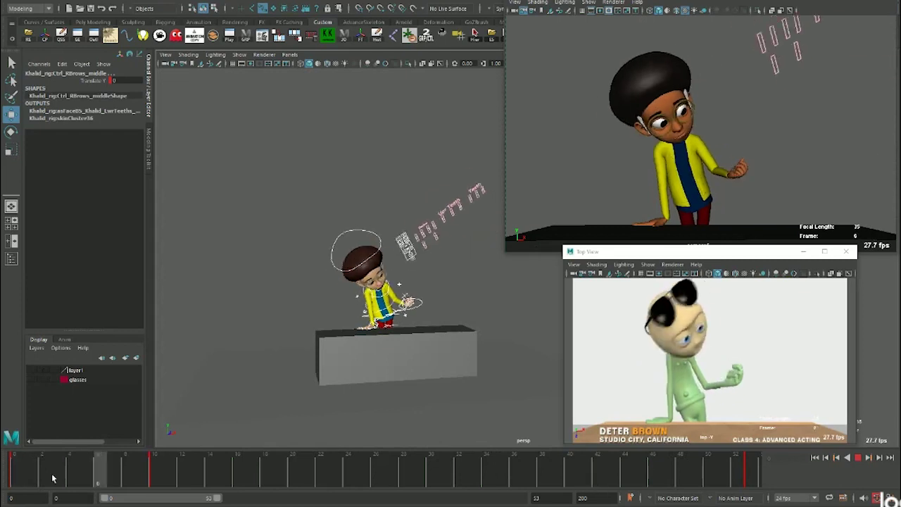
left_click(11, 468)
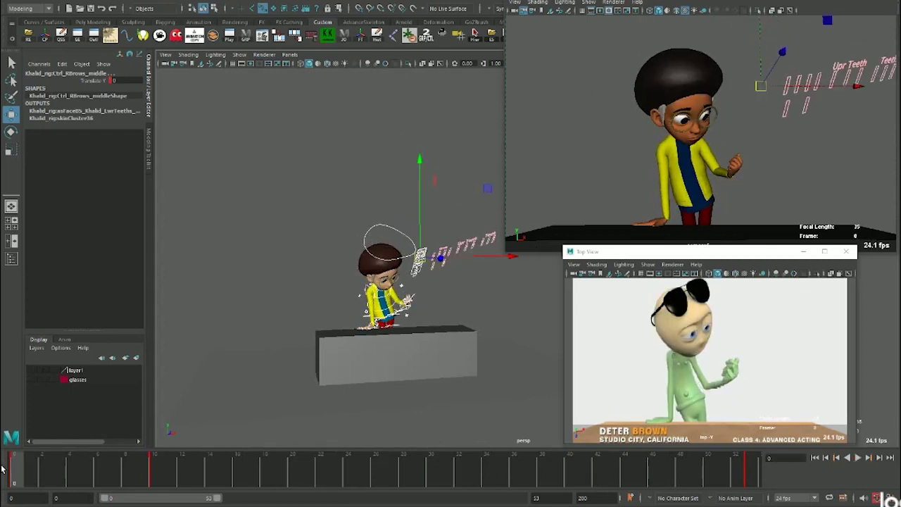
mouse_move(30, 467)
left_mouse_down()
mouse_move(105, 474)
mouse_move(96, 478)
left_mouse_up()
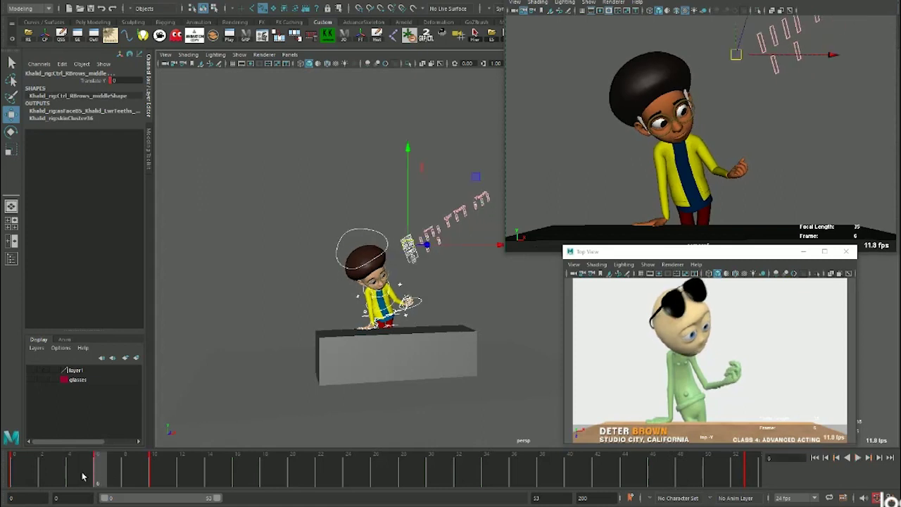
left_click_drag(27, 473, 96, 479)
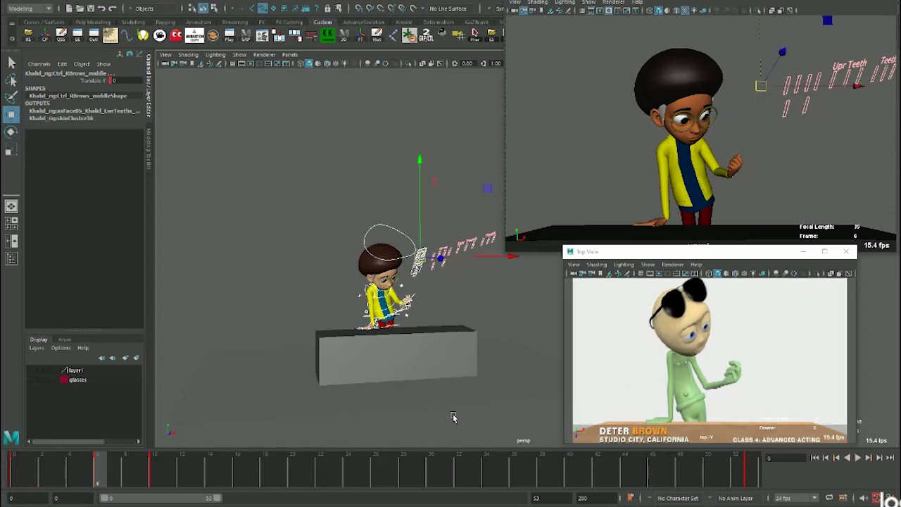
mouse_move(25, 470)
left_mouse_down()
mouse_move(13, 470)
mouse_move(96, 470)
left_mouse_up()
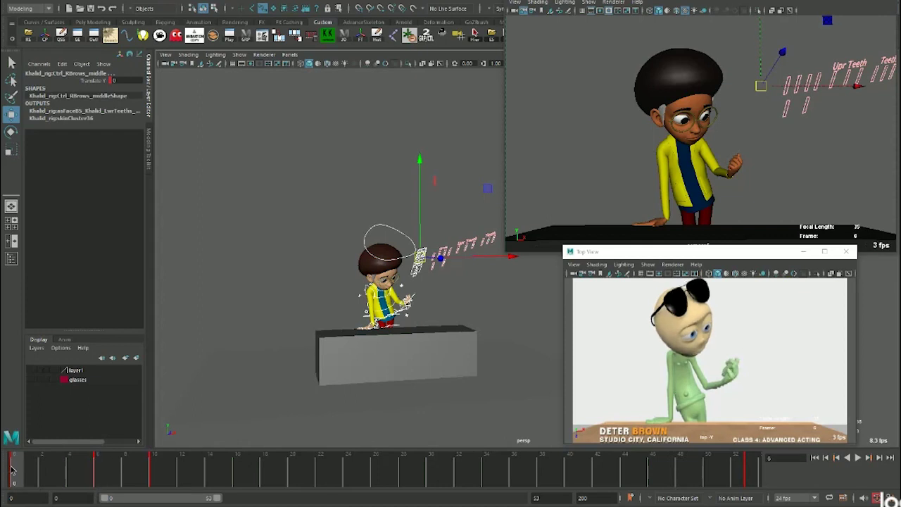
left_click_drag(11, 471, 97, 470)
Raise and rotate the boy's left hand IK control at frame 6
scroll(361, 354, "up", 3)
scroll(361, 355, "up", 3)
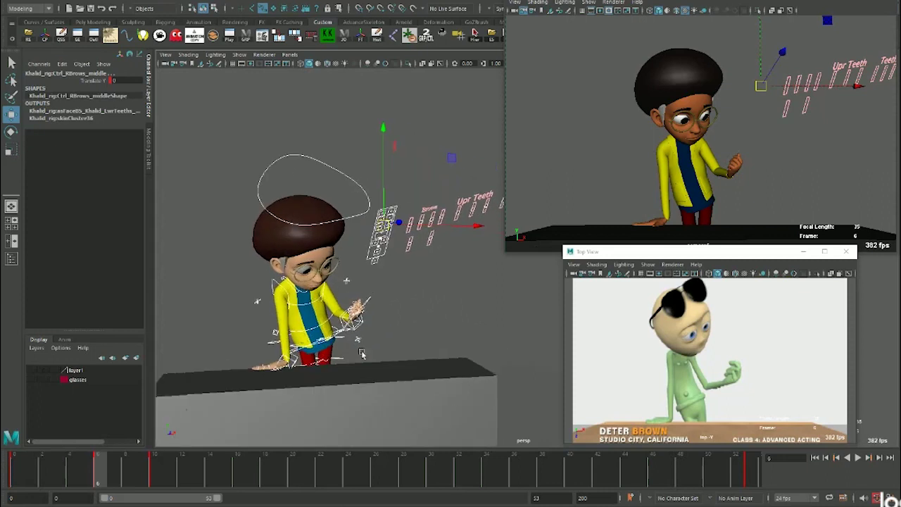
left_click(350, 325)
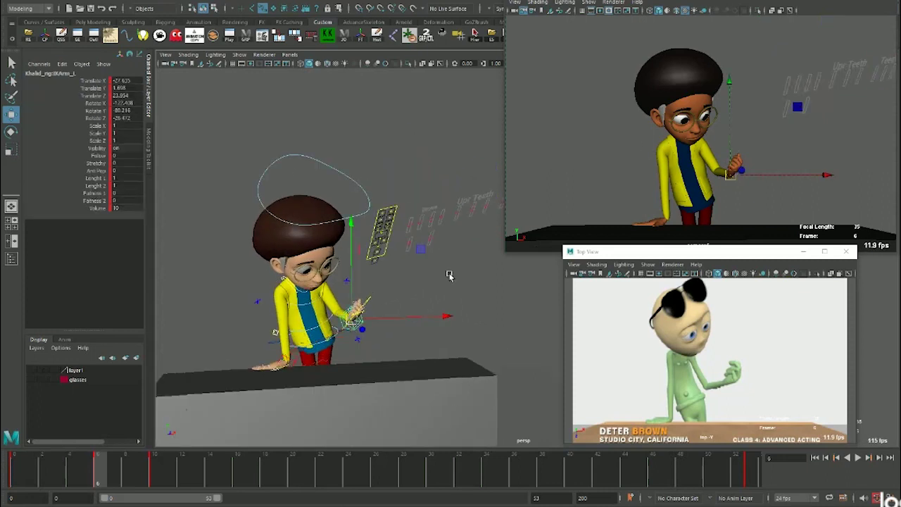
left_click_drag(728, 106, 765, 131)
key("e")
key("w")
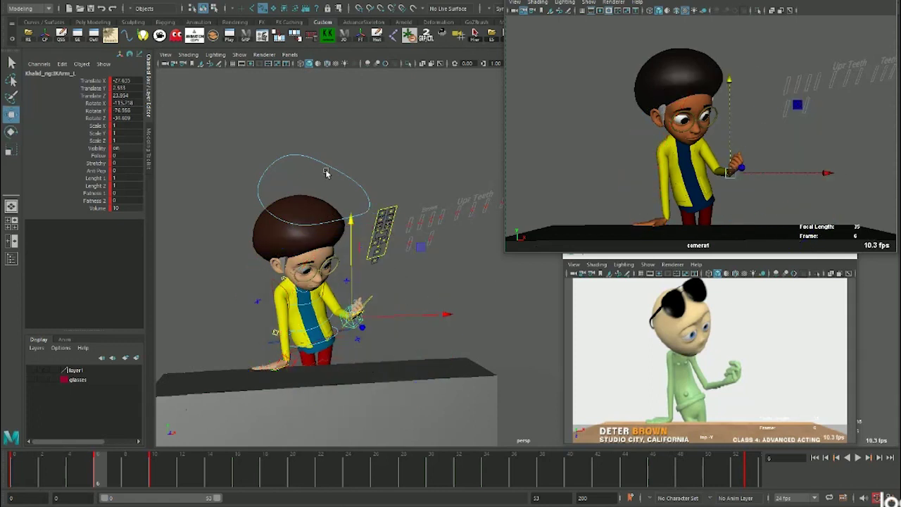
left_click(323, 162)
Rotate the head control to turn his head, then play the animation
left_click(318, 164)
key("e")
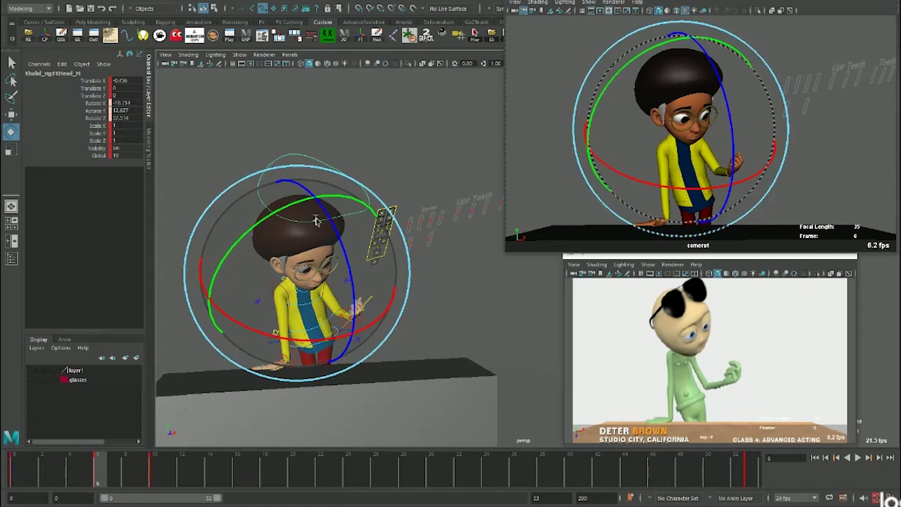
key("w")
key("alt+v")
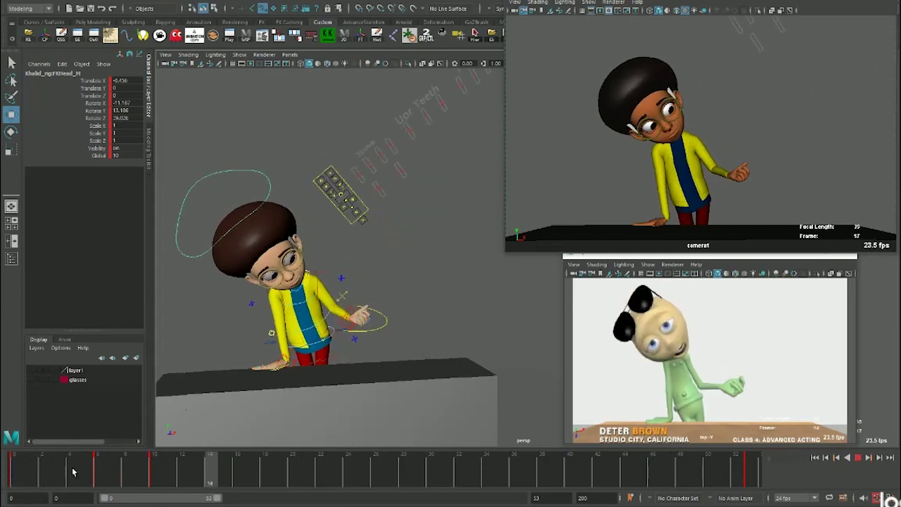
left_click(99, 470)
mouse_move(99, 470)
left_mouse_down()
mouse_move(196, 465)
mouse_move(192, 472)
left_mouse_up()
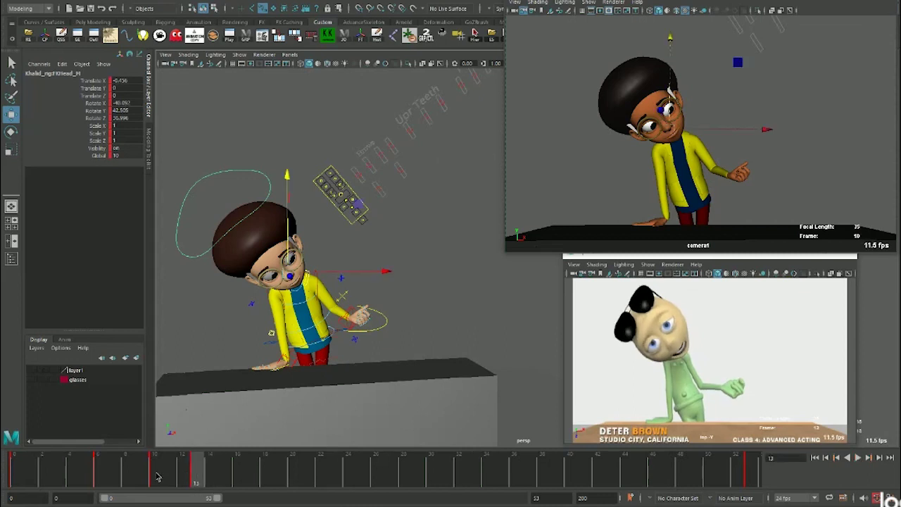
left_click(158, 477)
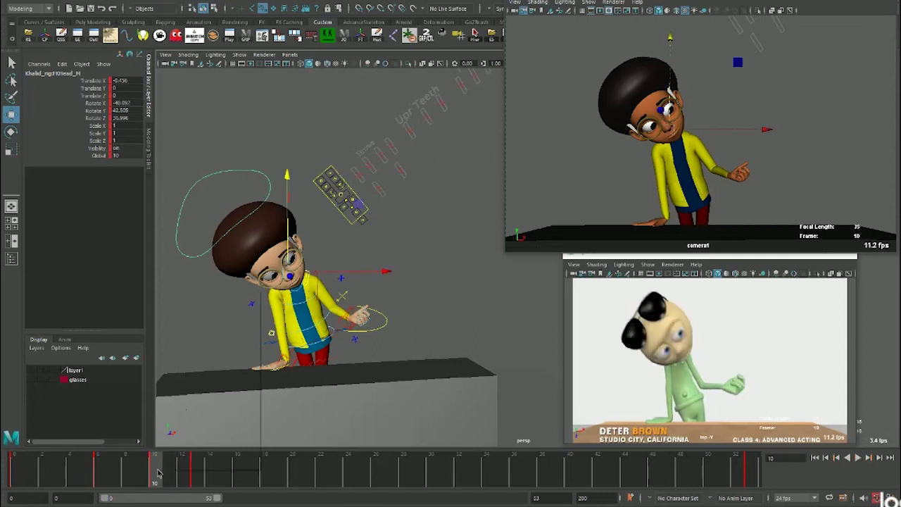
right_click(157, 474)
left_click(262, 320)
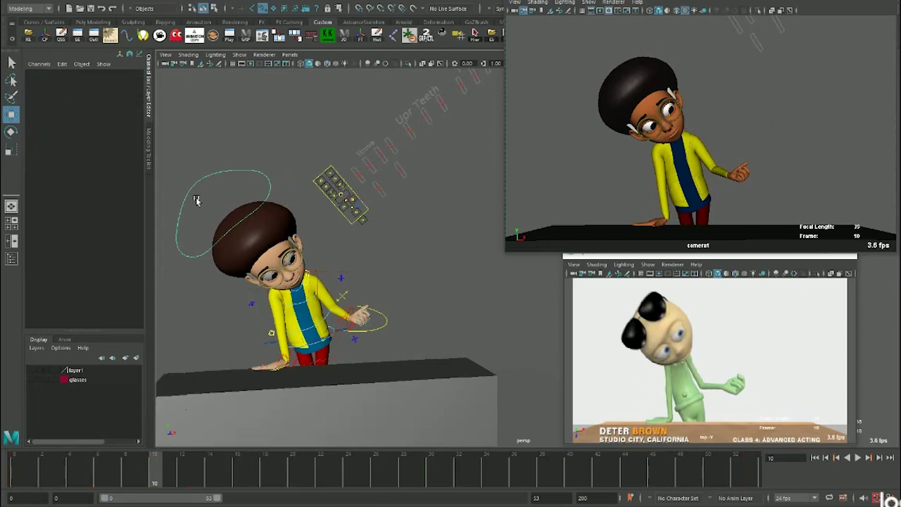
scroll(196, 200, "down", 5)
left_click_drag(324, 137, 502, 444)
Play the blocking beside the reference, stop at frame 9, scrub to 13, and jump back to frame 9
right_click(156, 466)
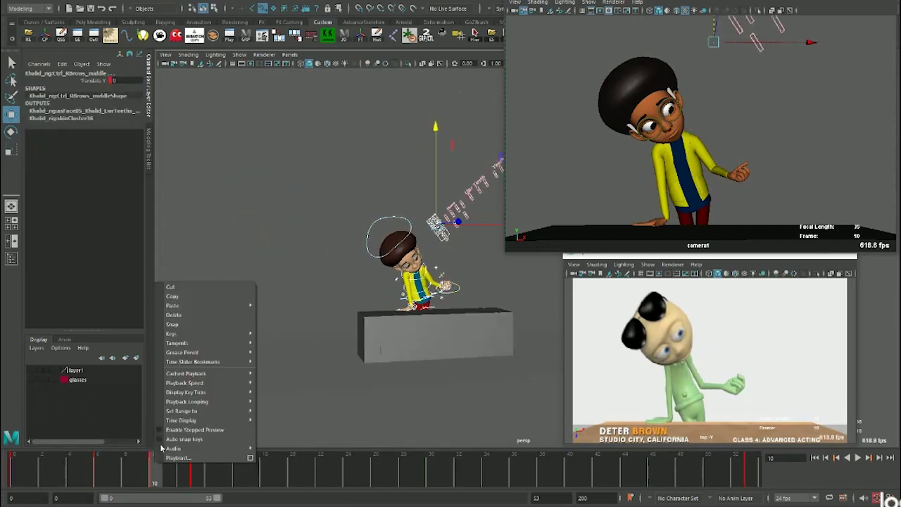
left_click(220, 317)
key("alt+v")
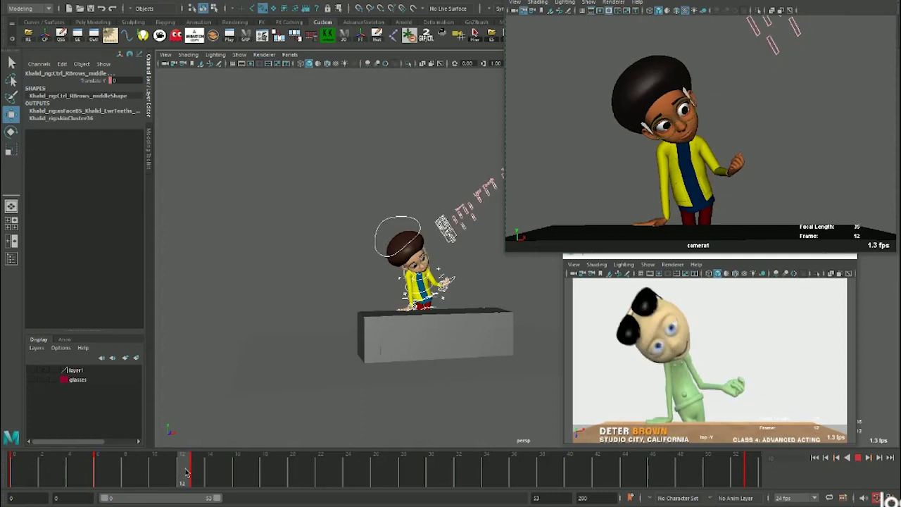
left_click(148, 479)
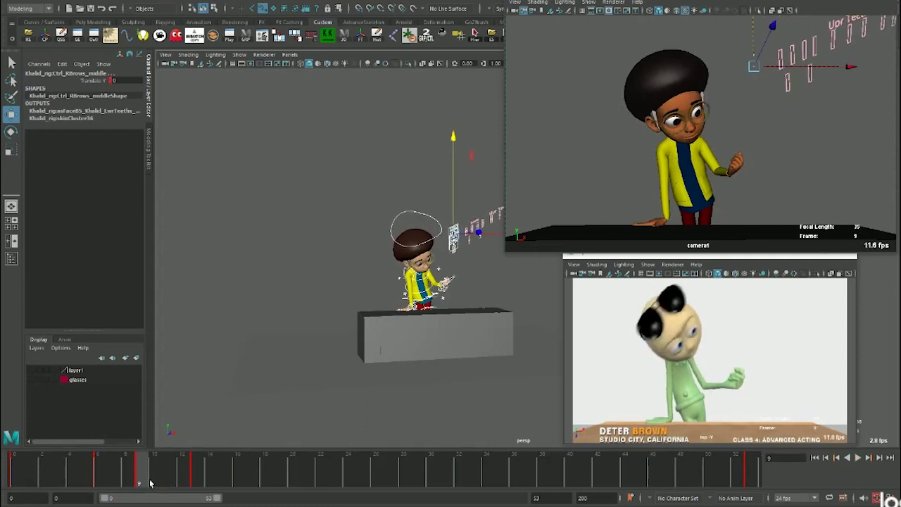
left_click_drag(149, 483, 196, 483)
left_click(729, 313)
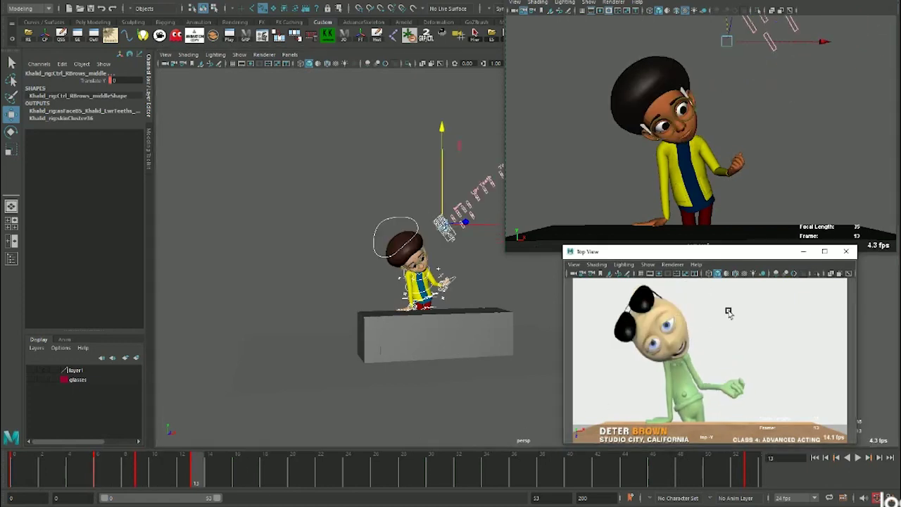
key("comma")
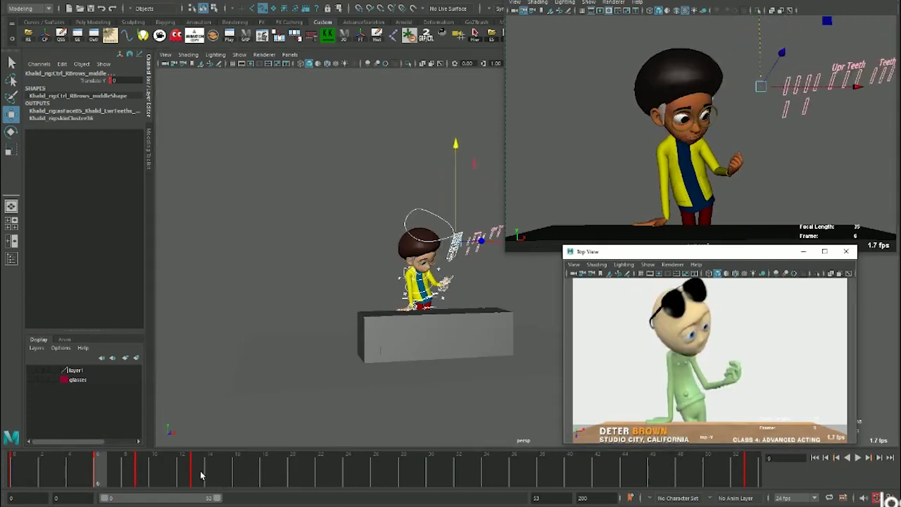
Select the left arm IK and brow controls, then scrub and play from frame 6 to 13
scroll(419, 374, "up", 3)
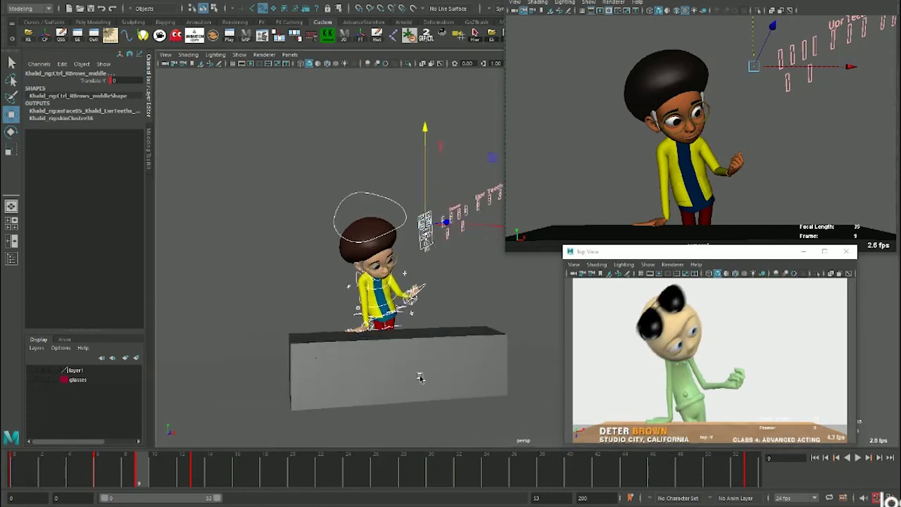
scroll(394, 302, "up", 3)
left_click(389, 317)
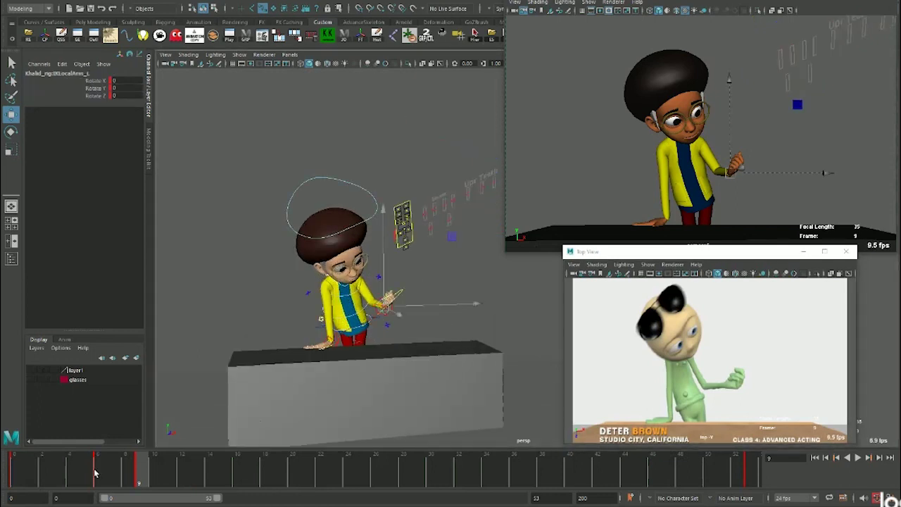
left_click_drag(251, 120, 502, 381)
left_click(128, 465)
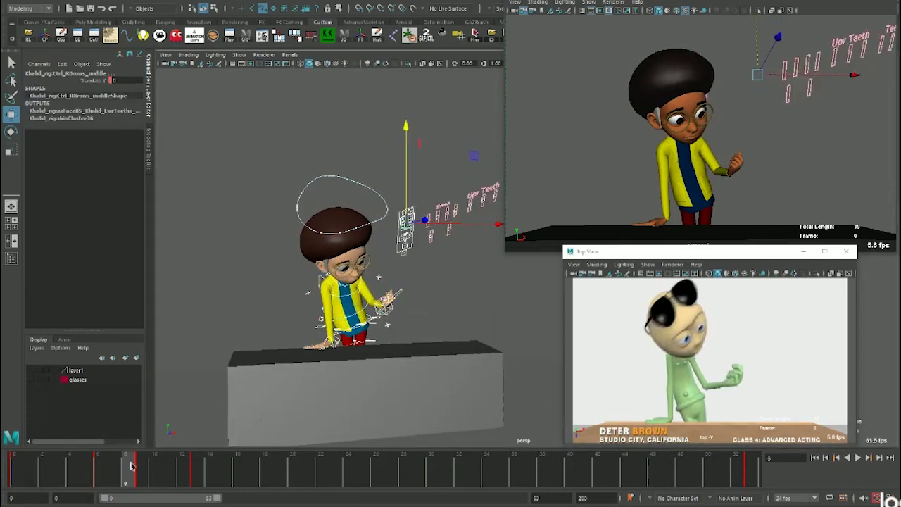
left_click_drag(131, 465, 199, 465)
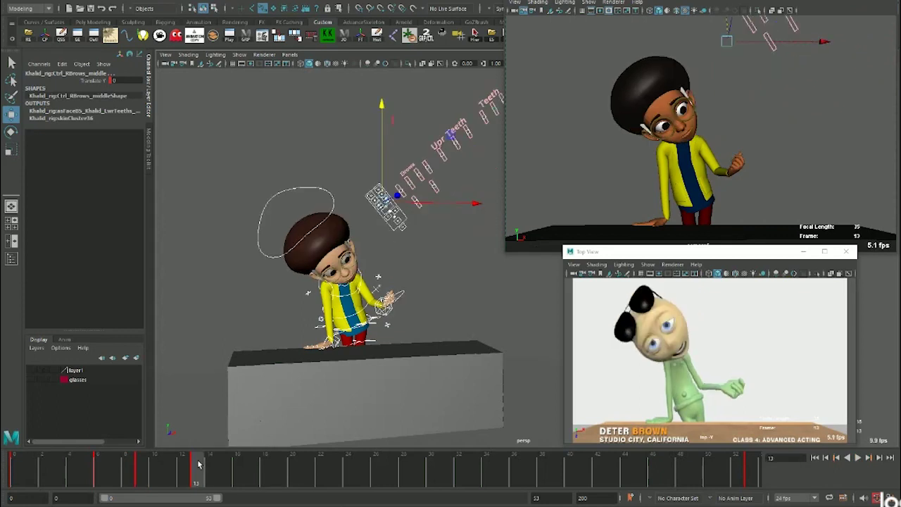
key("alt+v")
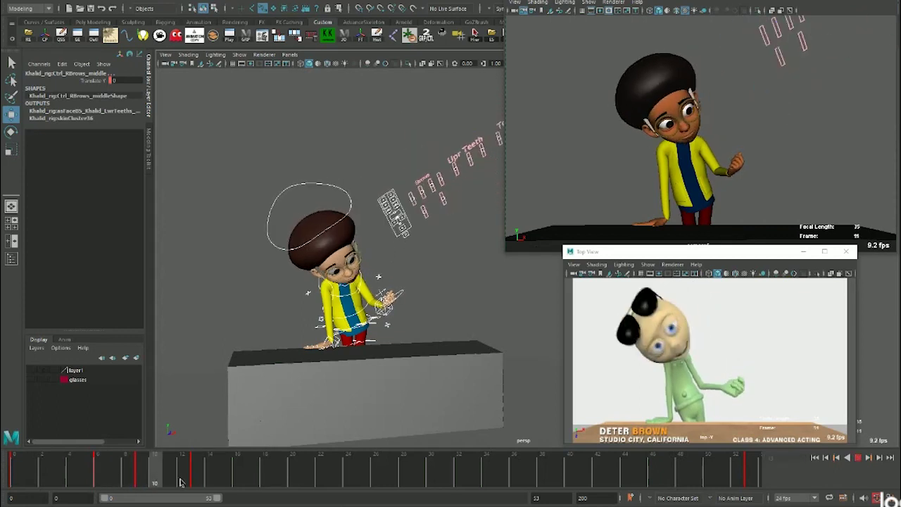
key("alt+v")
Rotate the left arm IK control at frame 13 to lower the boy's hand
key("w")
scroll(411, 402, "up", 3)
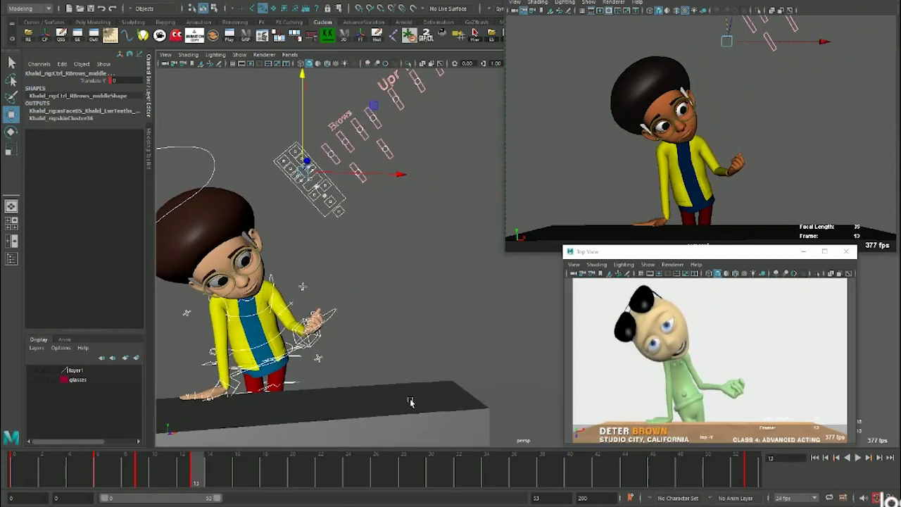
left_click(300, 335)
key("e")
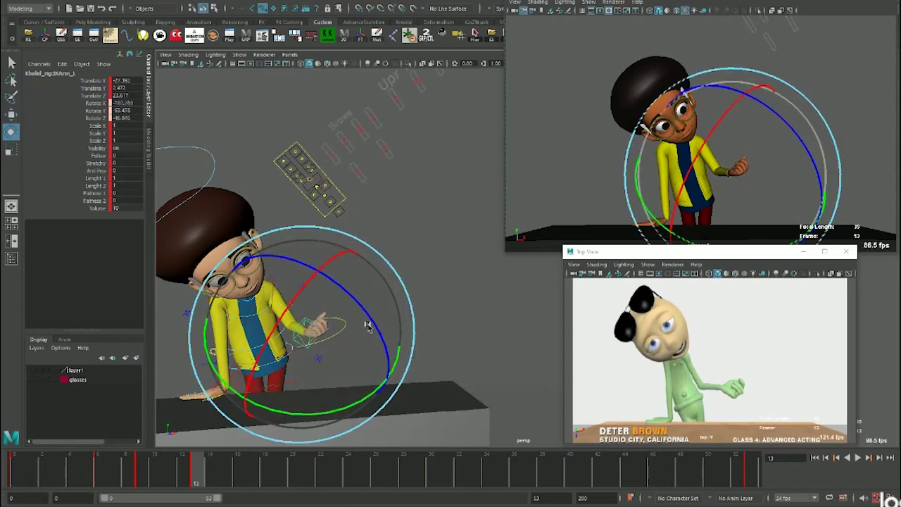
left_click_drag(380, 343, 372, 360)
key("w")
scroll(354, 337, "down", 2)
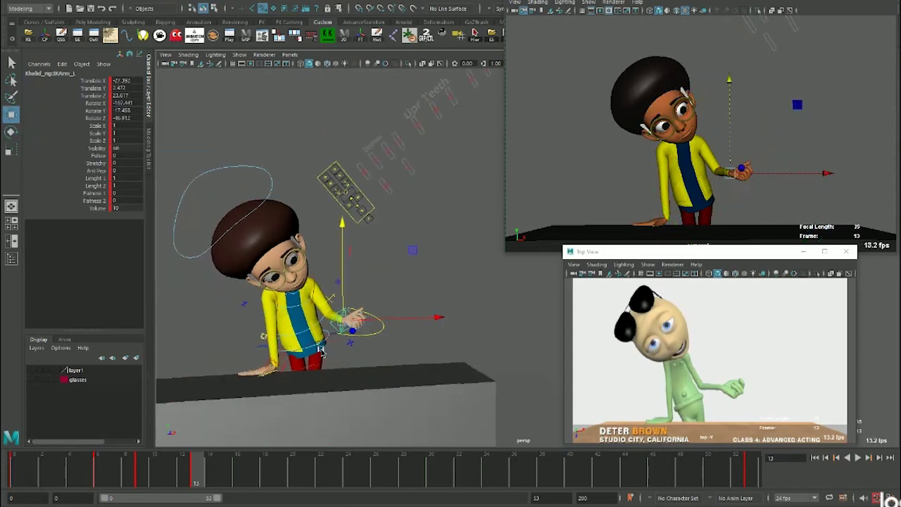
scroll(354, 337, "down", 2)
Shift the head's position, try a tilt rotation, and undo that rotation
left_click(308, 168)
key("e")
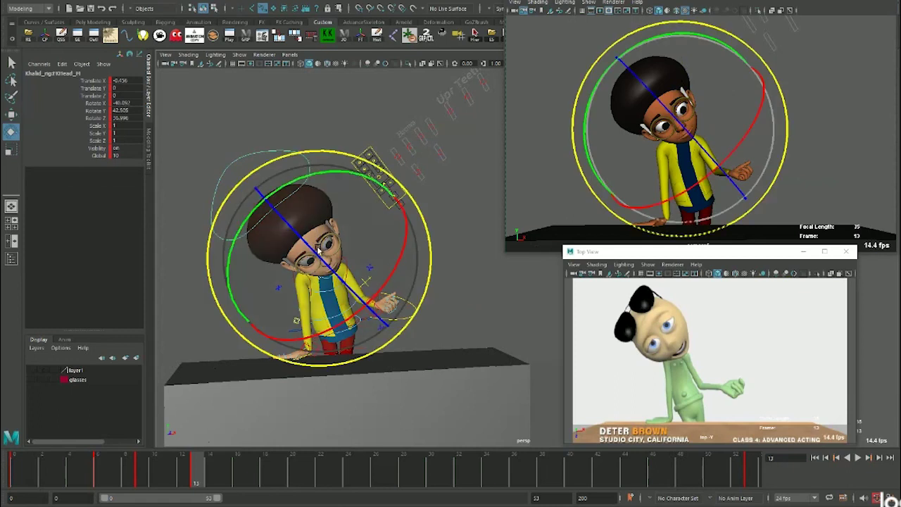
key("w")
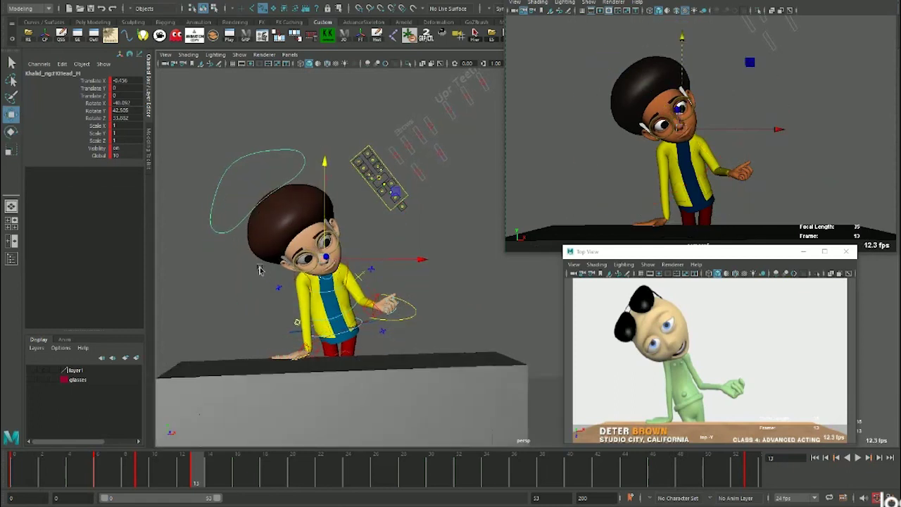
scroll(282, 303, "up", 2)
left_click_drag(291, 259, 282, 262)
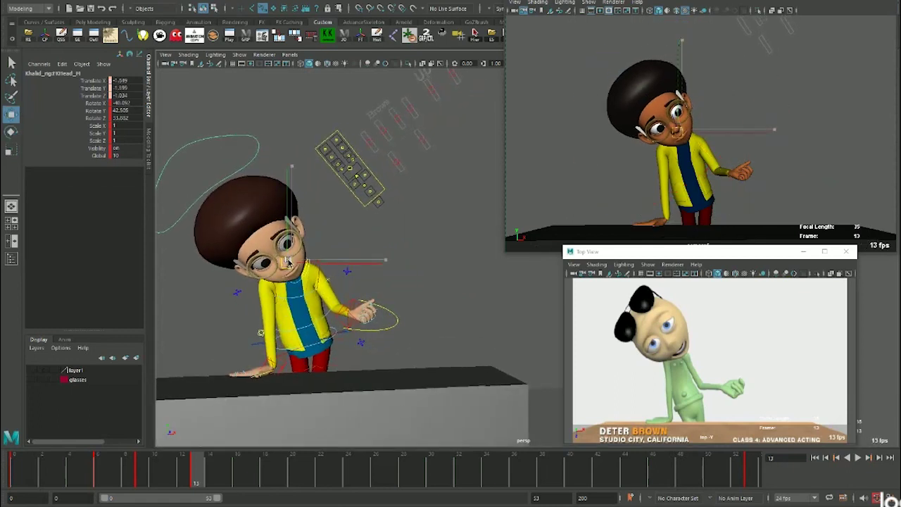
key("e")
left_click_drag(713, 107, 703, 92)
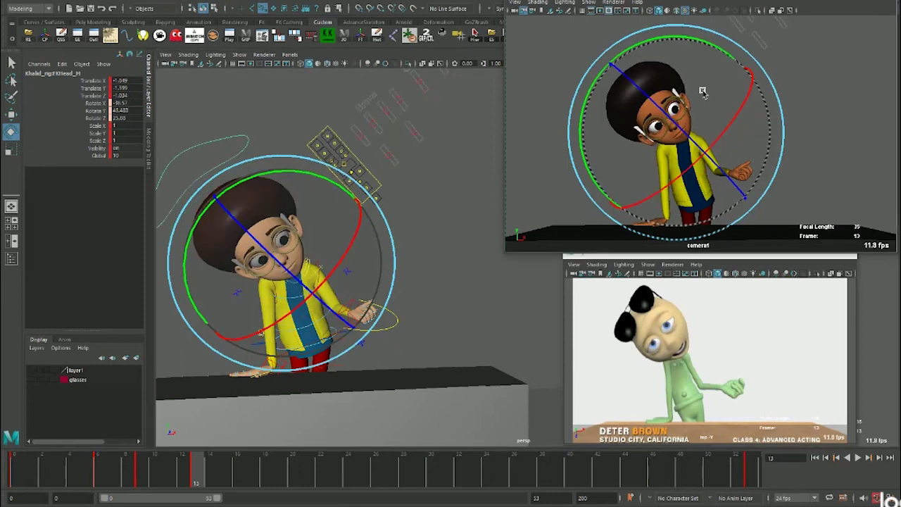
key("ctrl+z")
Select the facial and body controls, orbit to a high side angle, and clear the selection
scroll(338, 268, "down", 2)
left_click_drag(222, 110, 500, 440)
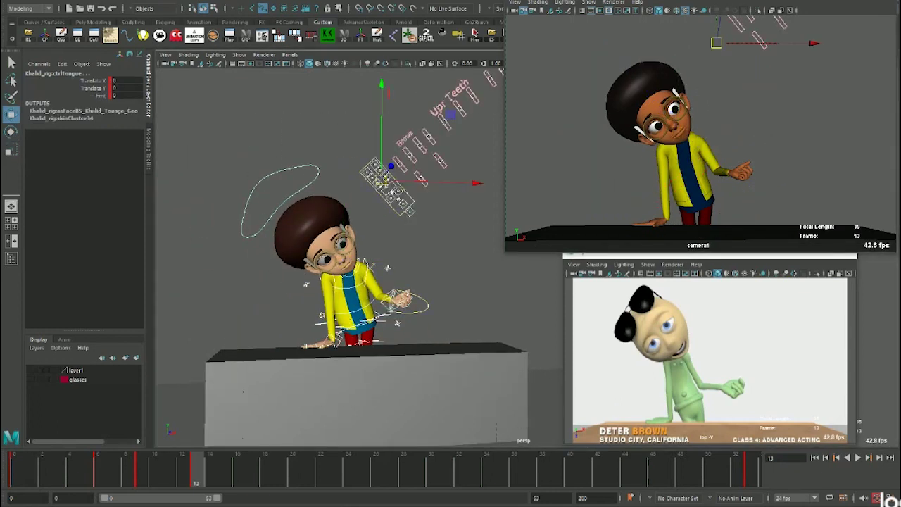
left_click_drag(362, 314, 301, 280, "alt")
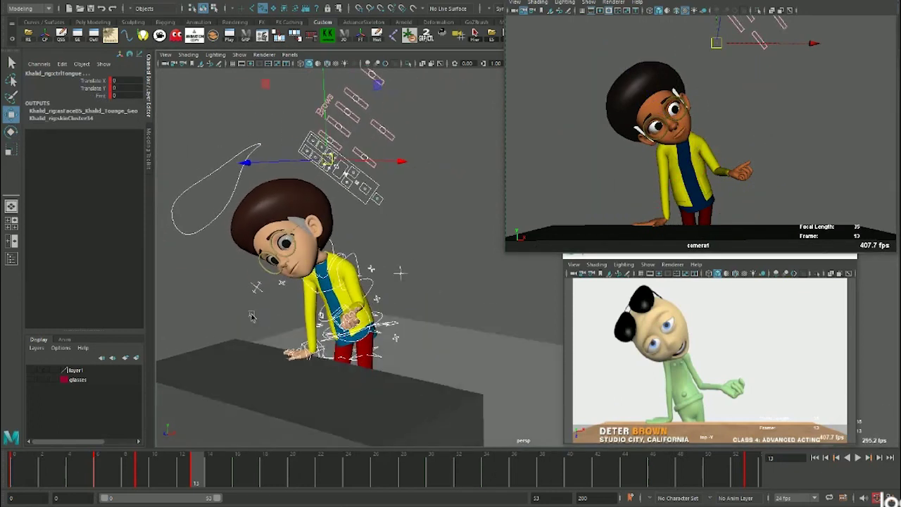
left_click(333, 246)
Rotate the neck control to turn the boy's head
key("e")
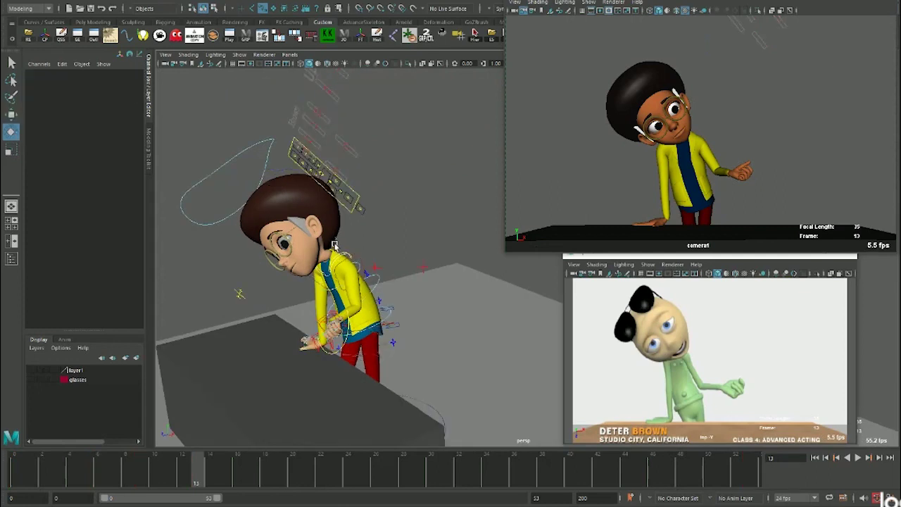
left_click(335, 241)
left_click_drag(708, 177, 551, 259)
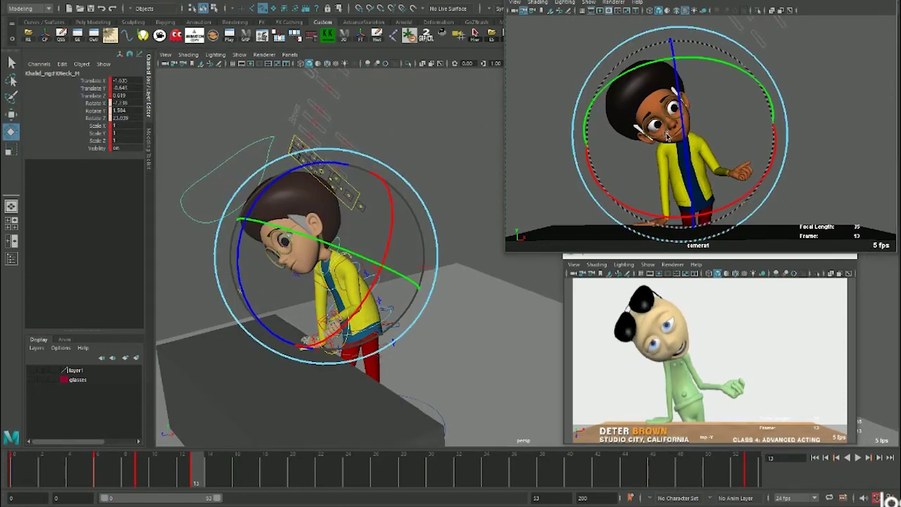
key("w")
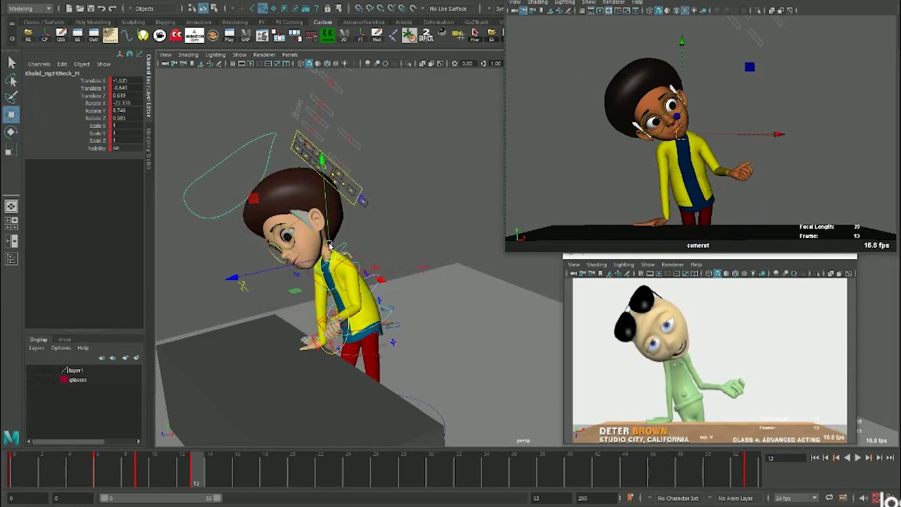
left_click_drag(247, 189, 326, 269, "alt")
key("e")
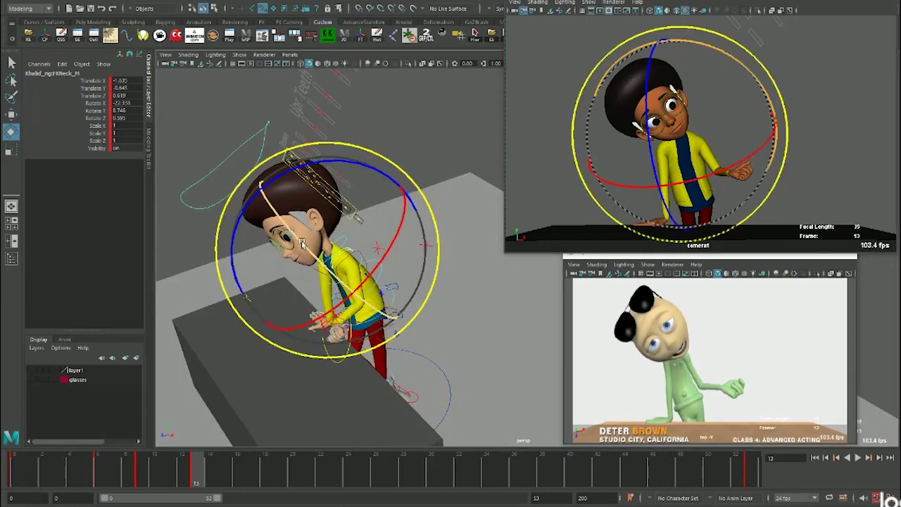
Reset the neck control's Translate X, Y and Z to 0
key("w")
scroll(272, 255, "up", 5)
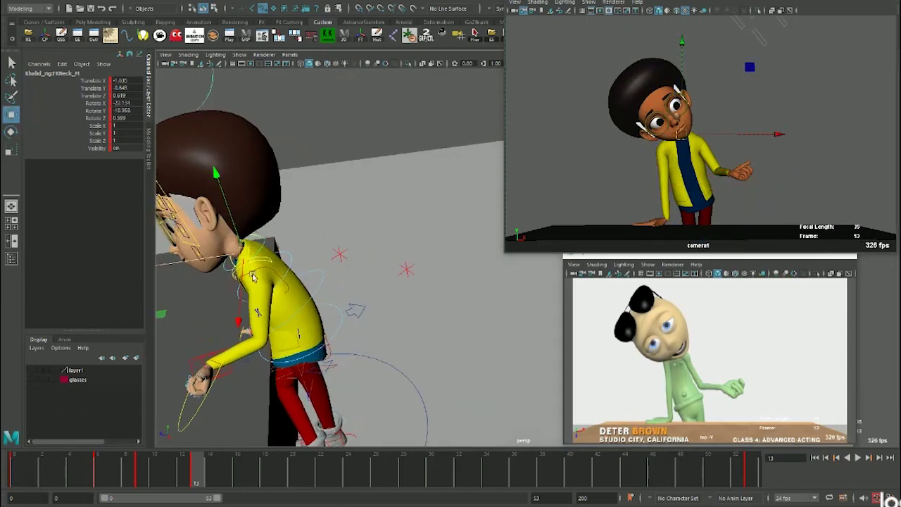
left_click_drag(271, 255, 328, 253, "alt")
left_click_drag(124, 81, 126, 93)
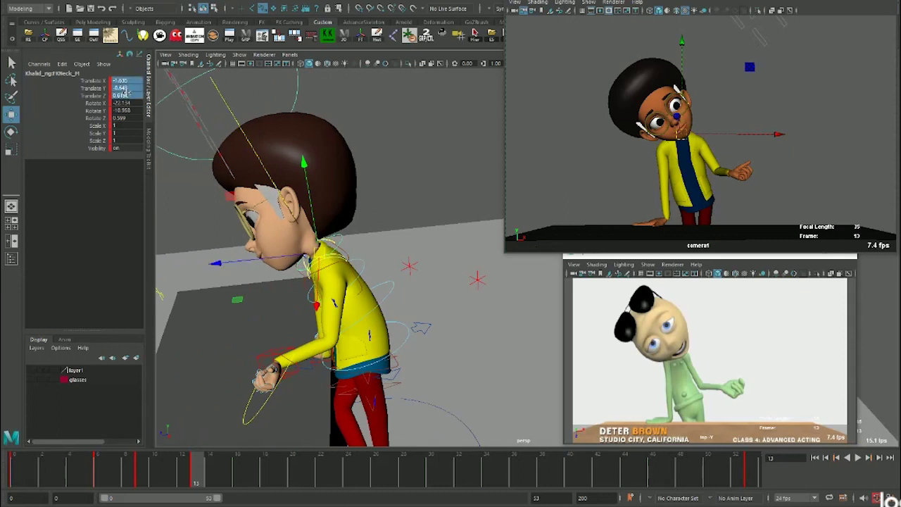
type("0")
key("Return")
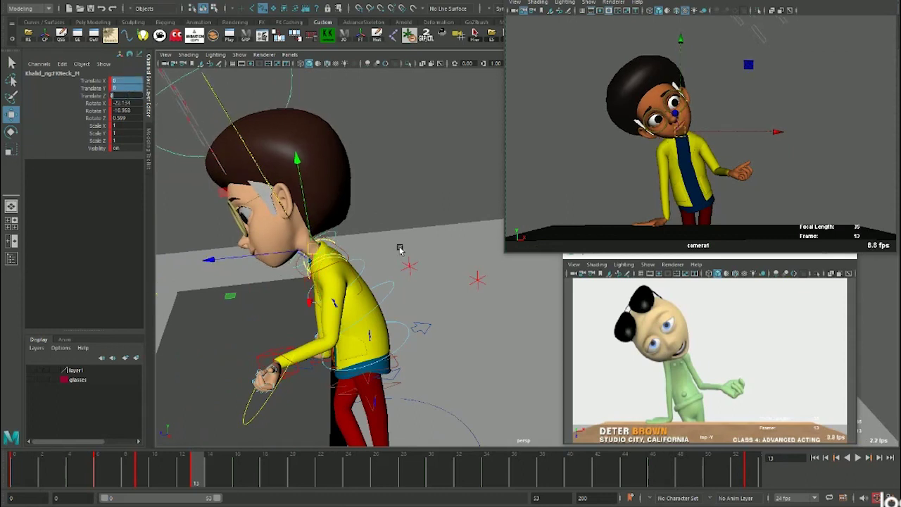
Rotate the KHead_M control slightly and nudge the eye-aim control to redirect the gaze
left_click_drag(399, 249, 347, 165, "alt")
left_click(327, 102)
key("e")
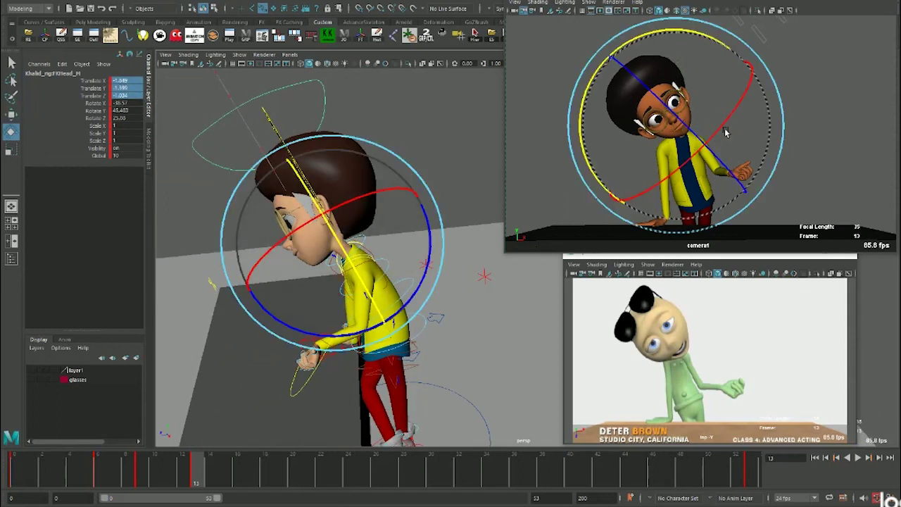
left_click_drag(727, 133, 705, 188)
key("w")
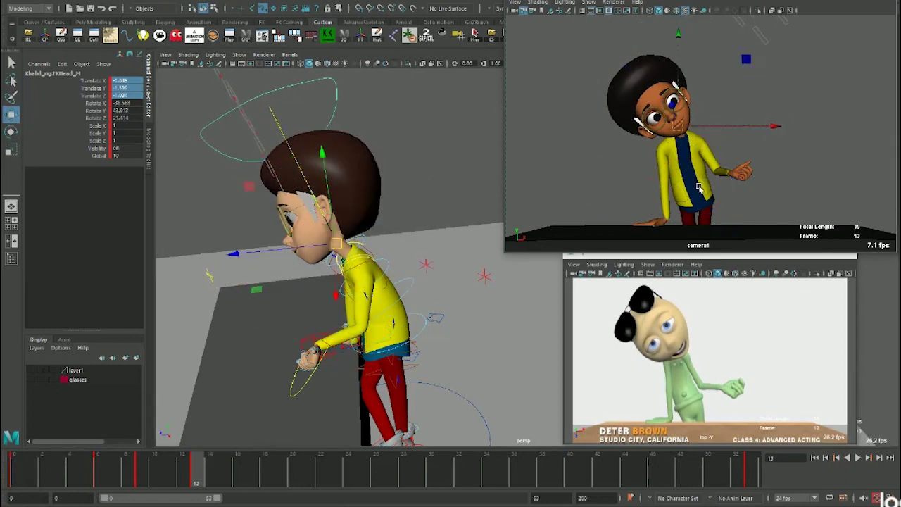
left_click_drag(294, 285, 220, 307, "alt")
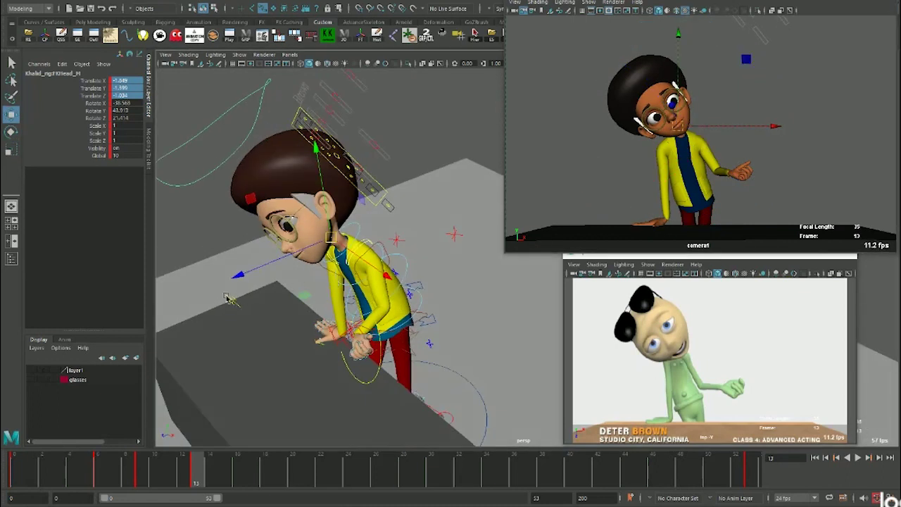
left_click(196, 295)
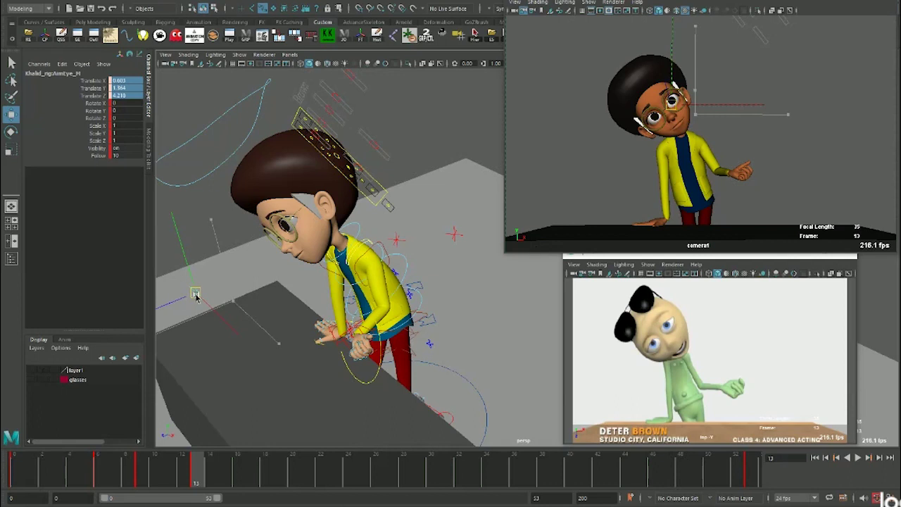
mouse_move(196, 295)
left_mouse_down()
mouse_move(186, 298)
mouse_move(195, 212)
mouse_move(274, 138)
mouse_move(178, 412)
left_mouse_up()
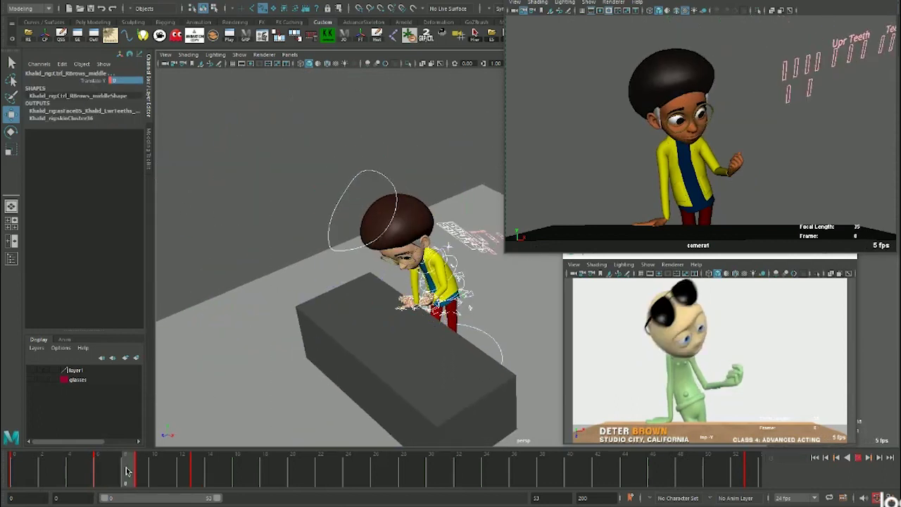
Shift the root control sideways at frame 13 to Translate X about 2.02
left_click_drag(100, 465, 142, 474)
left_click_drag(324, 296, 423, 310, "alt")
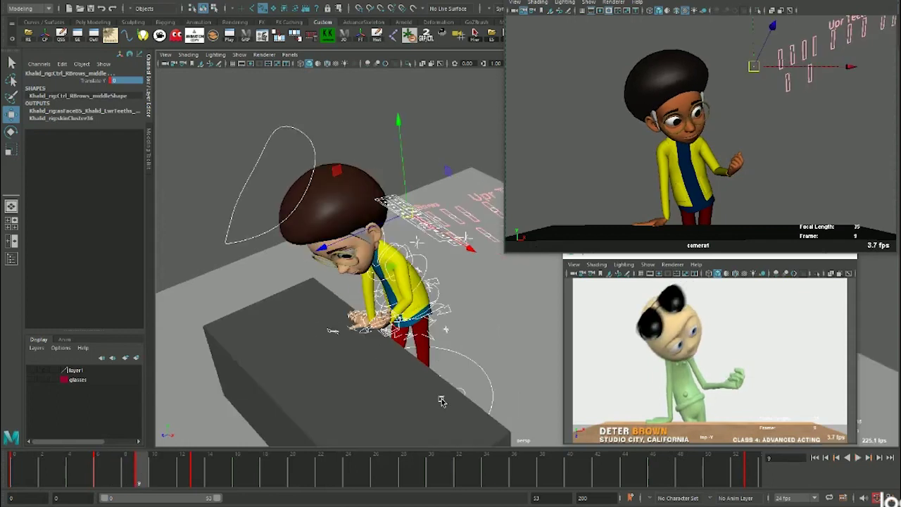
left_click(440, 315)
key("comma")
key("period")
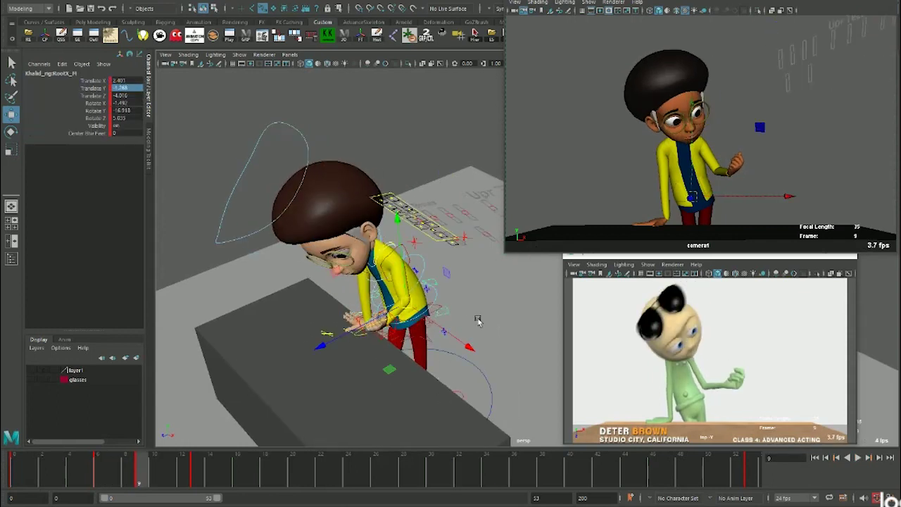
key("period")
left_click(793, 197)
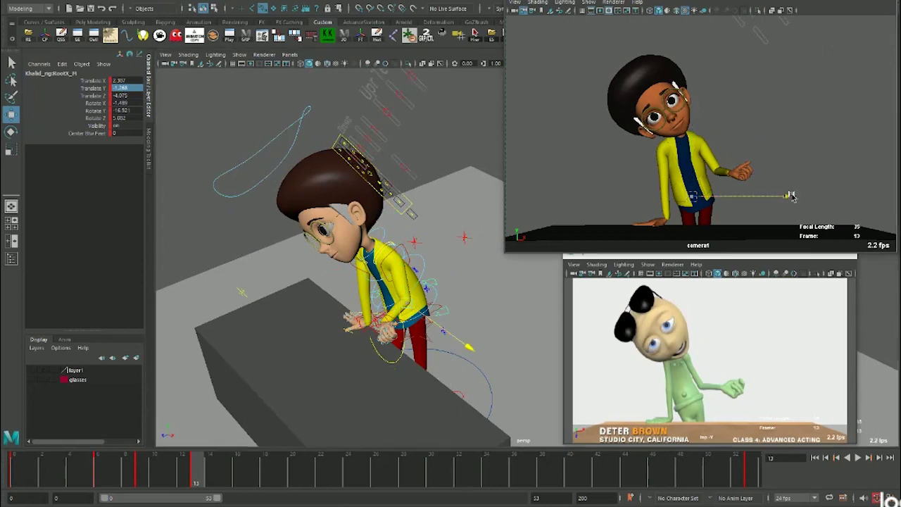
left_click_drag(792, 197, 784, 197)
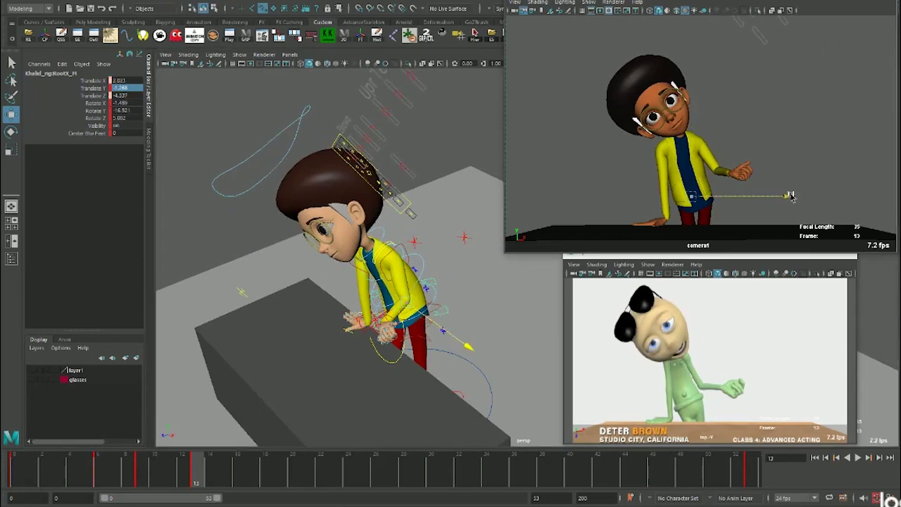
left_click(279, 210)
scroll(338, 282, "down", 3)
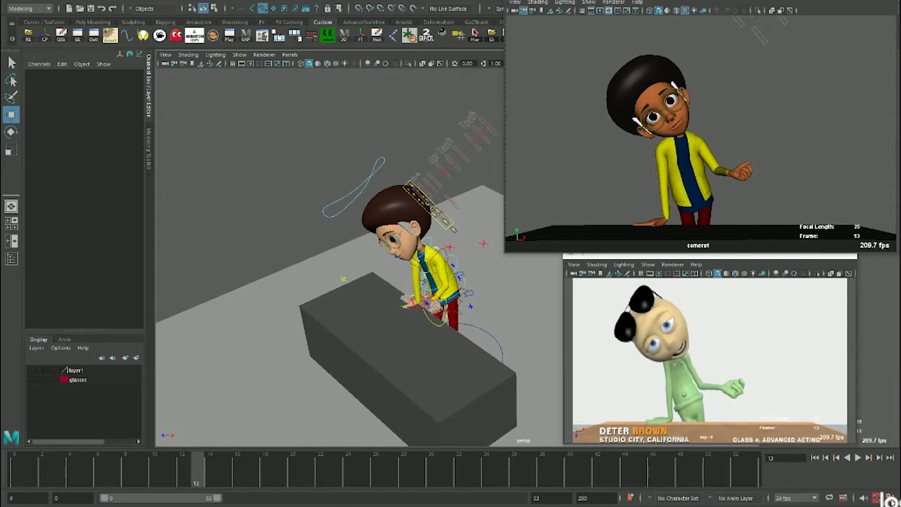
left_click(631, 498)
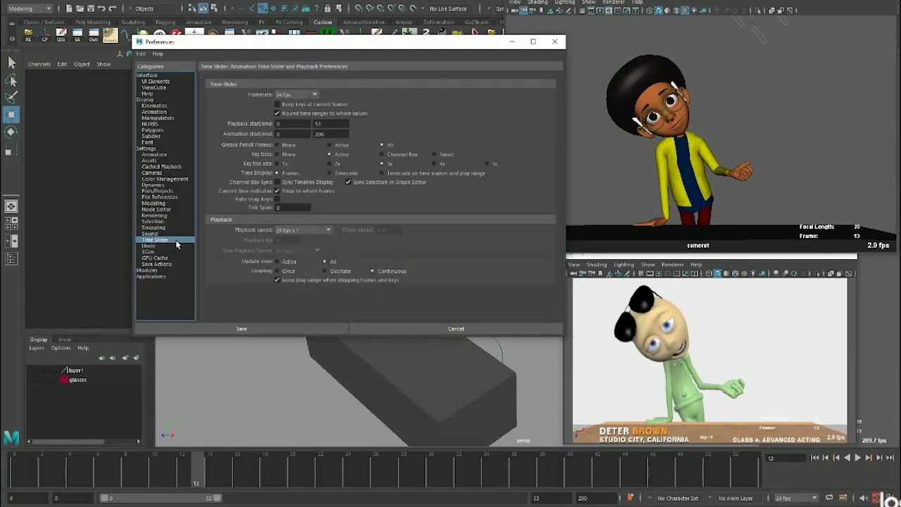
left_click(166, 155)
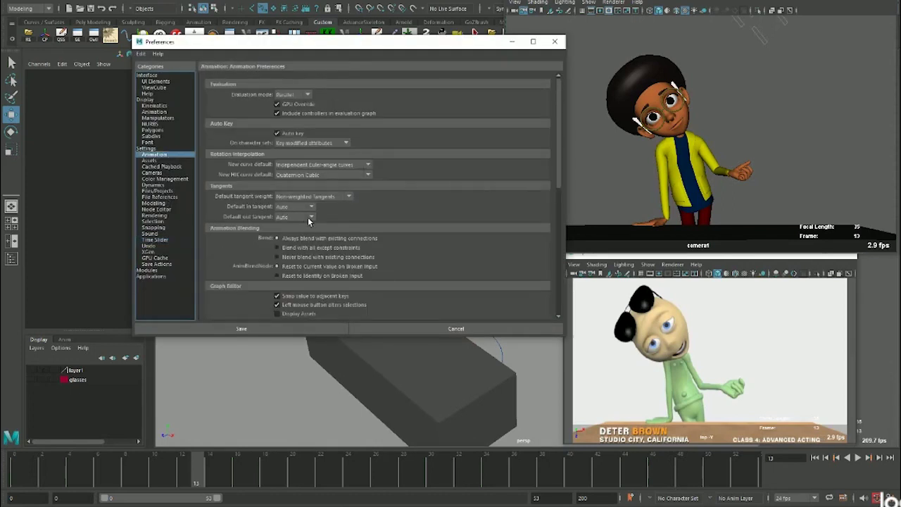
left_click(556, 44)
scroll(331, 251, "down", 2)
scroll(332, 252, "down", 2)
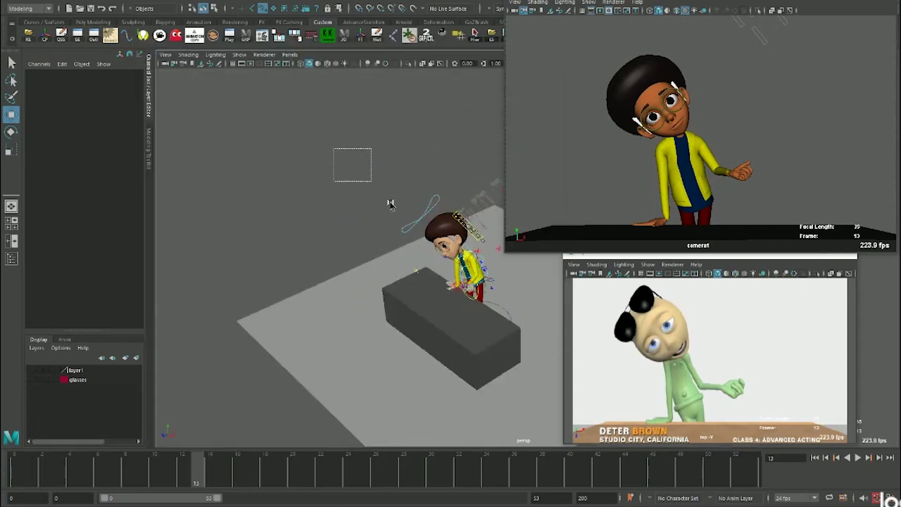
left_click_drag(336, 148, 493, 208)
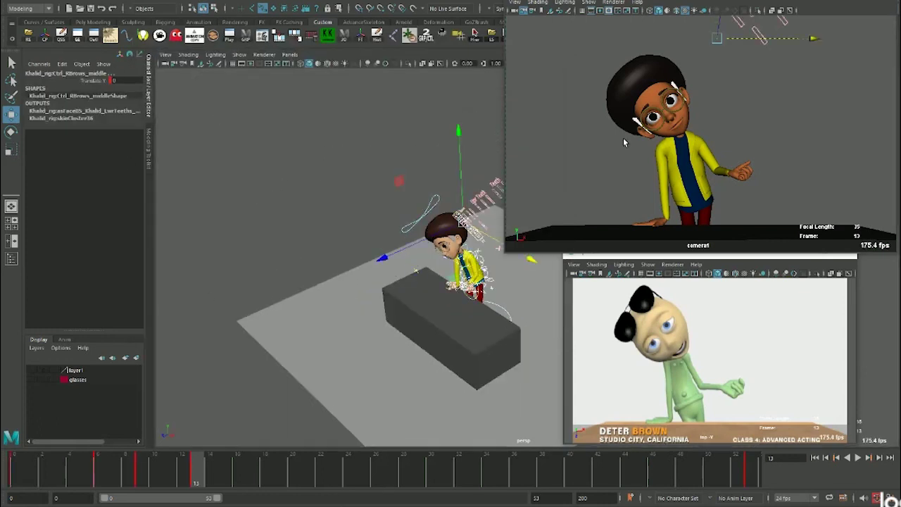
scroll(217, 275, "down", 3)
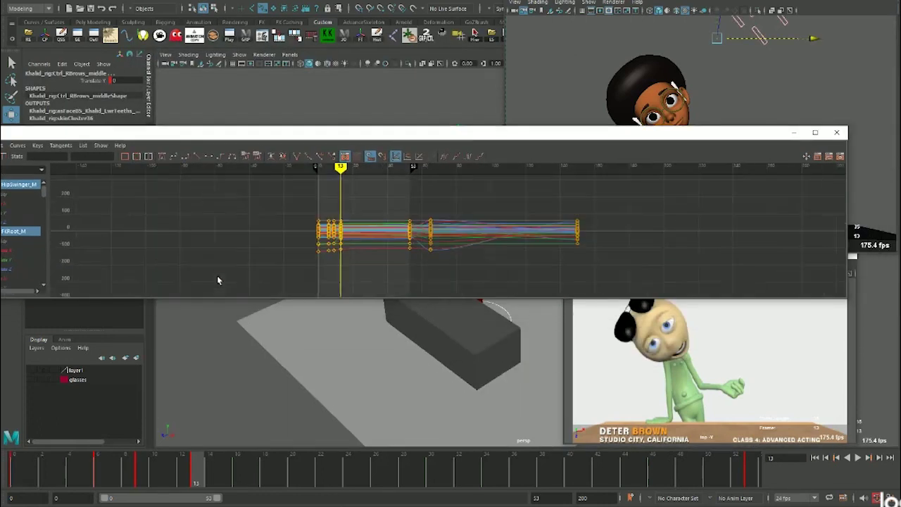
scroll(373, 288, "down", 2)
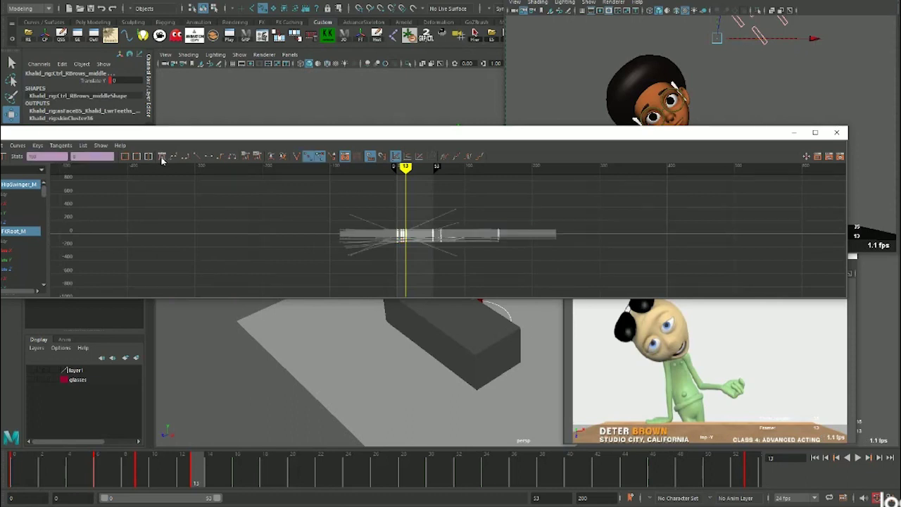
Review playback, then rotate the boy's head control downward at frame 9
left_click(836, 133)
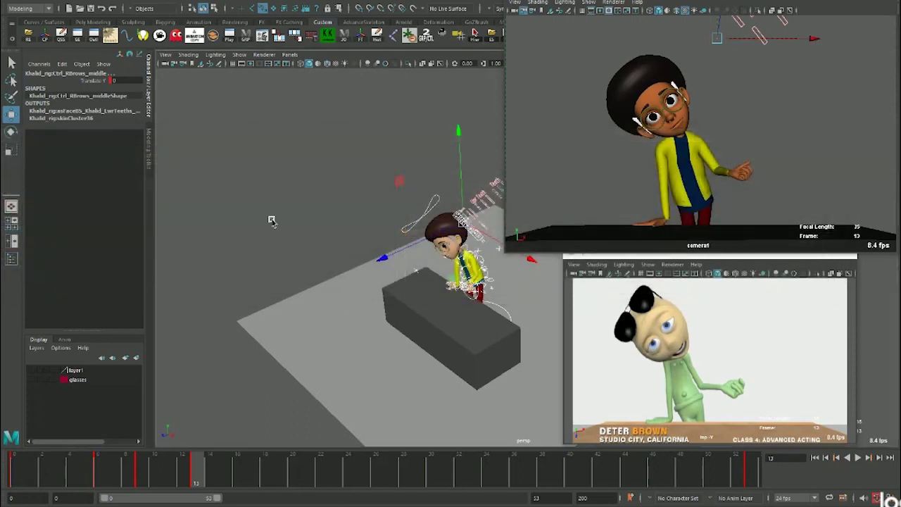
left_click(90, 463)
key("alt+v")
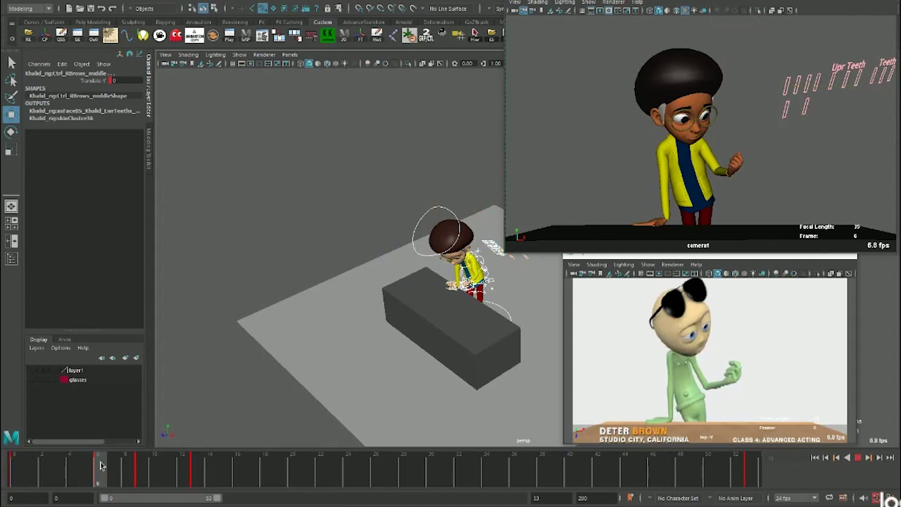
key("alt+v")
left_click_drag(366, 366, 396, 376, "alt")
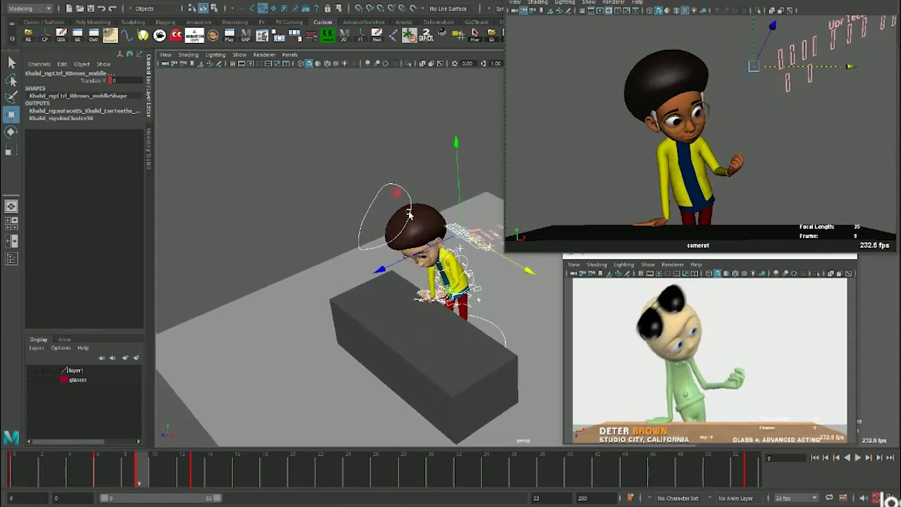
left_click(408, 216)
key("e")
left_click_drag(732, 54, 725, 85)
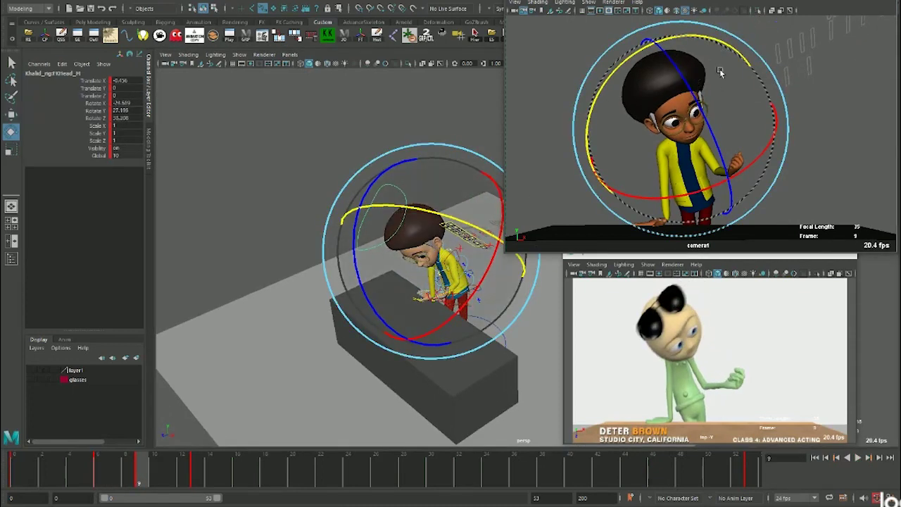
key("w")
Turn the chest control to match the reference
scroll(374, 264, "up", 5)
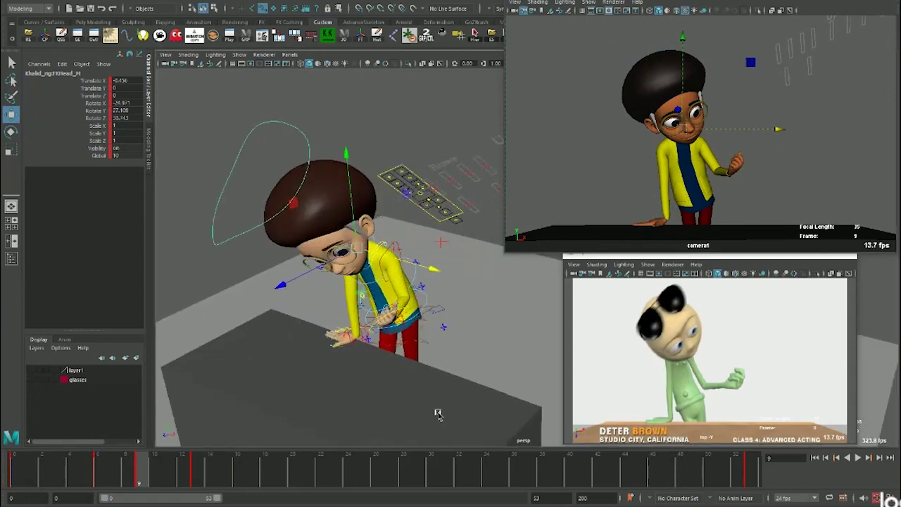
left_click(366, 286)
key("e")
mouse_move(366, 286)
left_mouse_down()
mouse_move(359, 225)
mouse_move(248, 294)
left_mouse_up()
key("w")
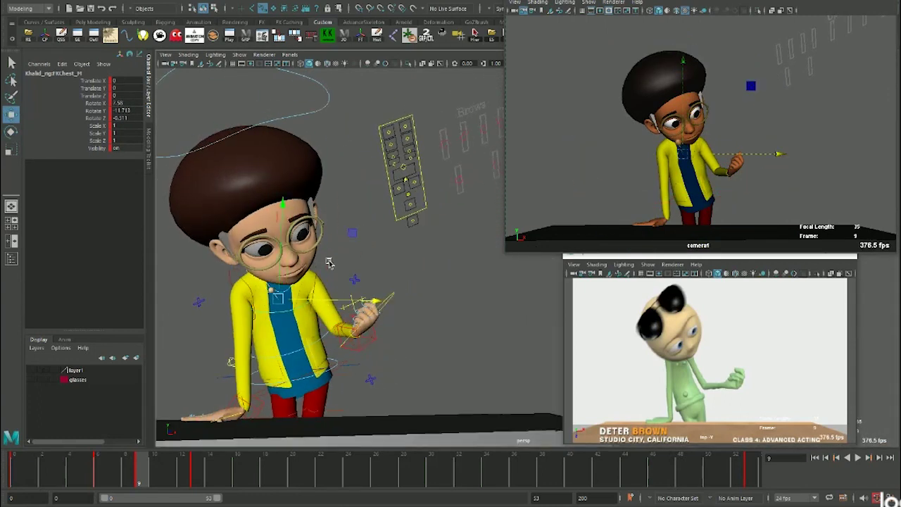
Tilt the neck control to rotation 0, 0, about 33.9 at frame 9
left_click(303, 274)
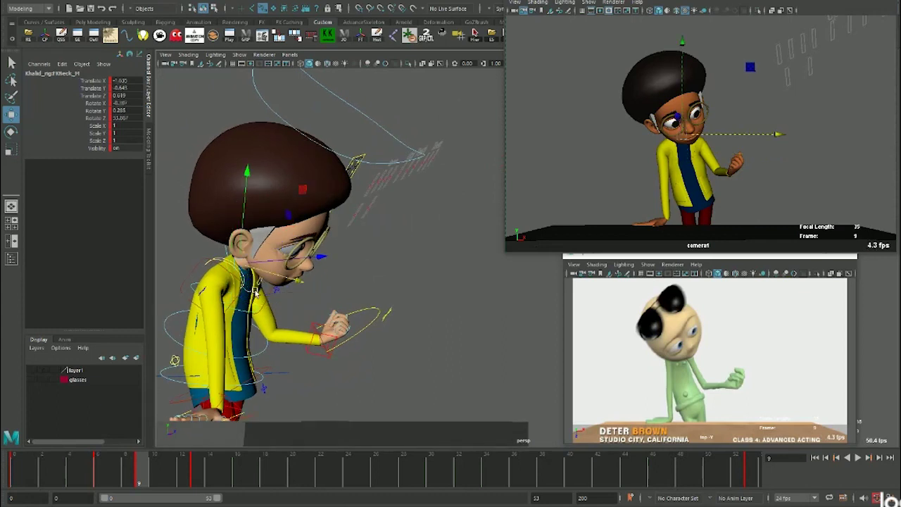
key("e")
left_click_drag(331, 272, 314, 253)
key("w")
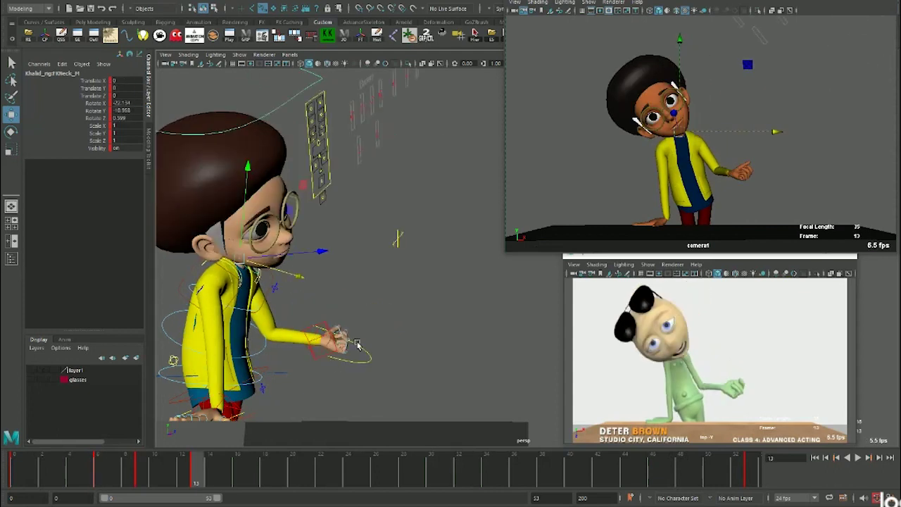
left_click_drag(357, 344, 252, 327, "alt")
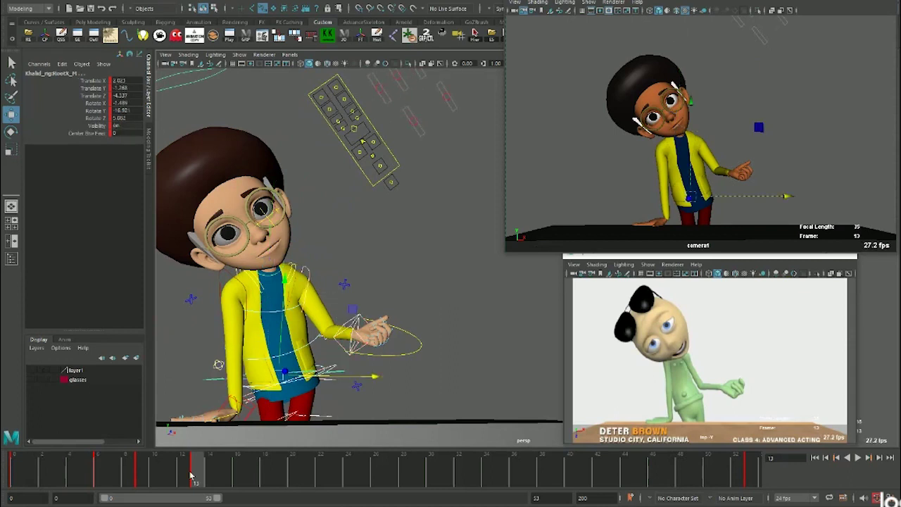
right_click_drag(142, 465, 227, 326)
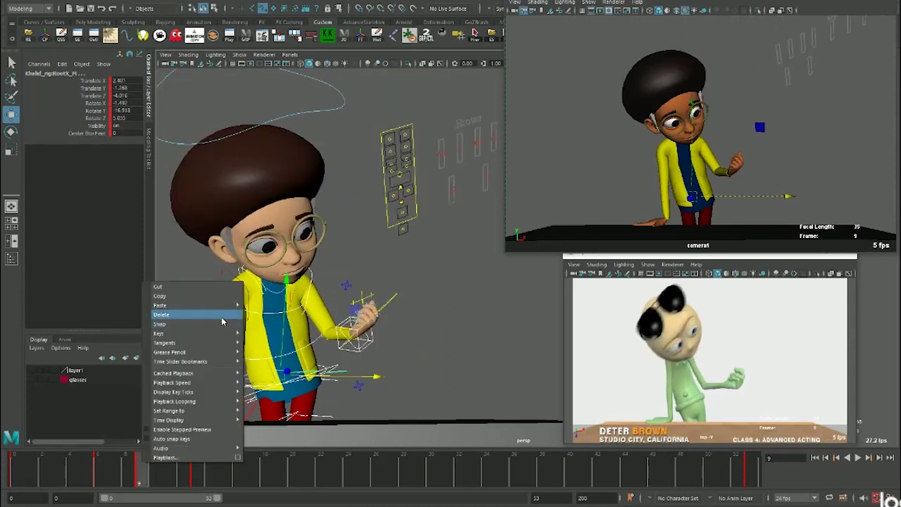
Scrub frames 6 to 11 to review the motion, then return to frame 9
left_click(100, 474)
left_click_drag(100, 474, 390, 473)
left_click(508, 471)
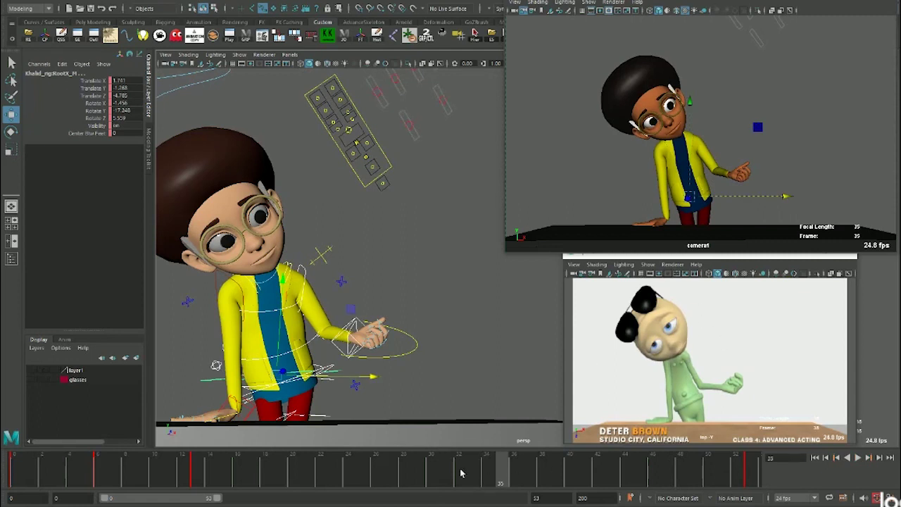
scroll(322, 280, "down", 2)
scroll(310, 212, "down", 4)
left_click(254, 170)
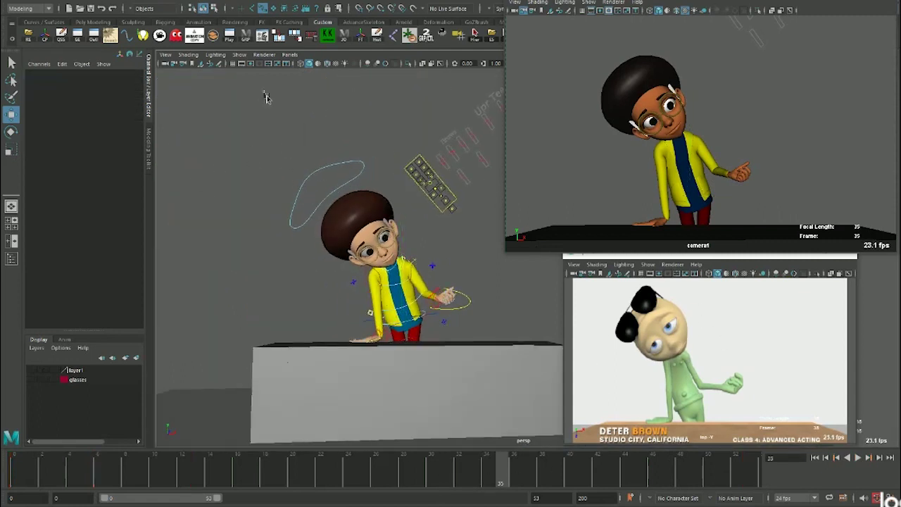
left_click_drag(266, 98, 493, 161)
left_click(138, 469)
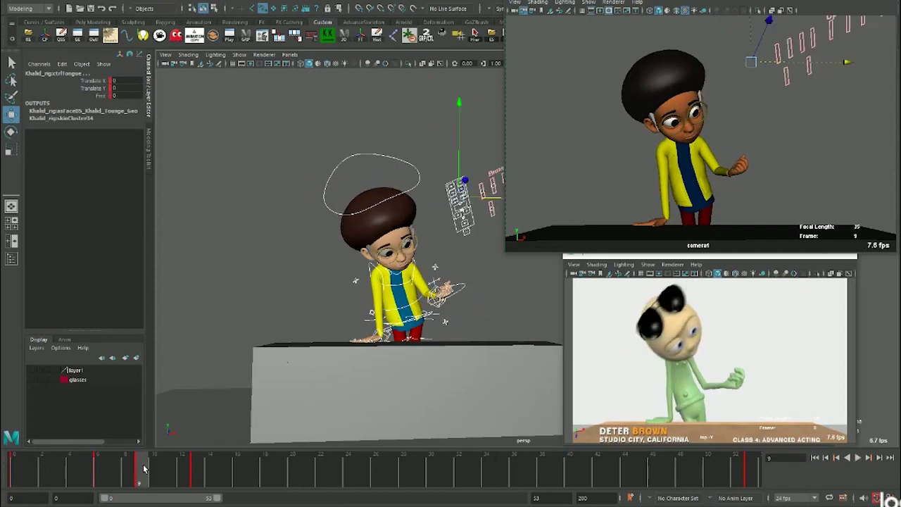
Play the animation from frames 9 and 13 to compare with the reference
key("alt+v")
key("alt+v")
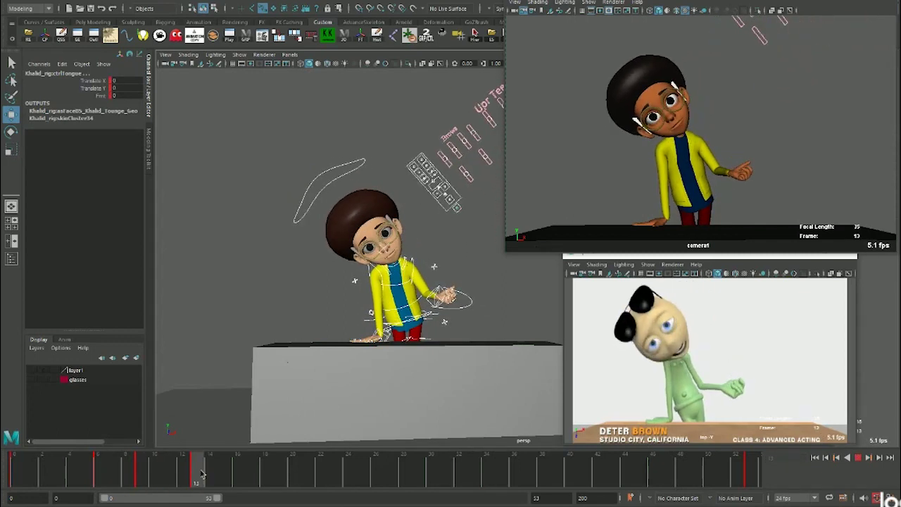
key("alt+v")
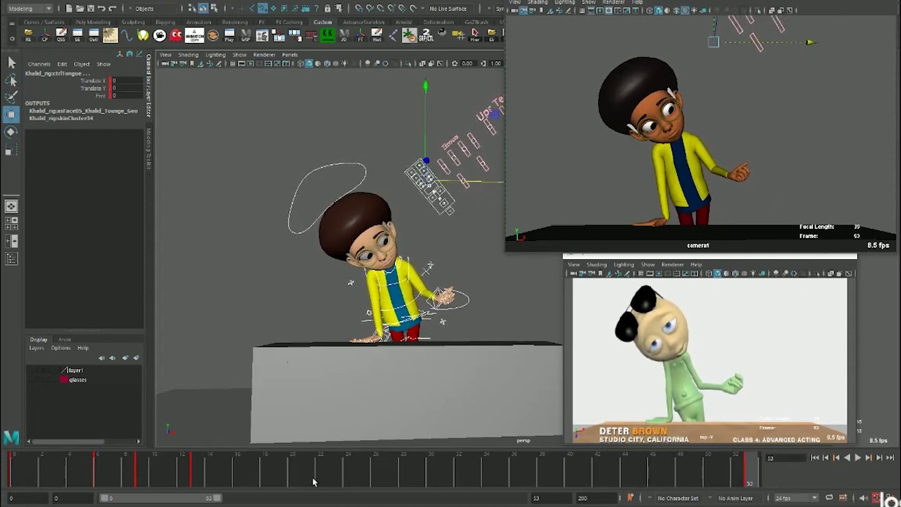
left_click(195, 465)
key("alt+v")
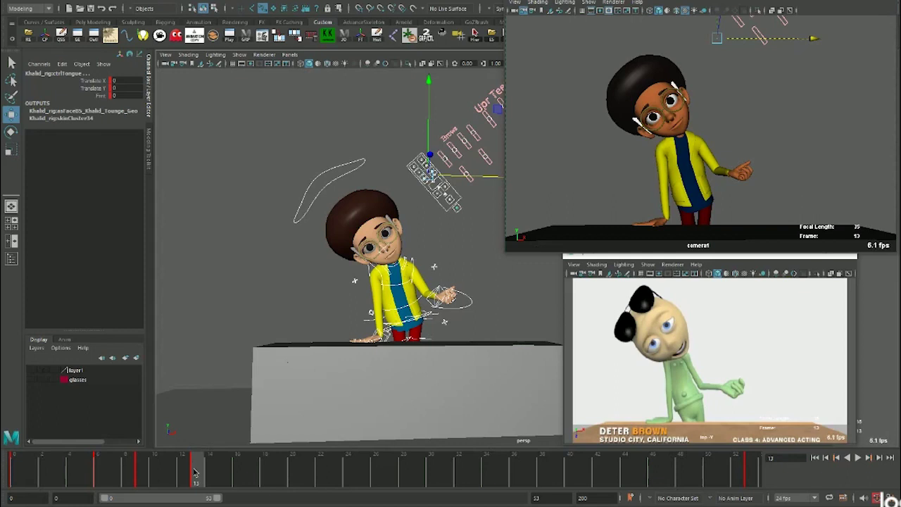
key("alt+v")
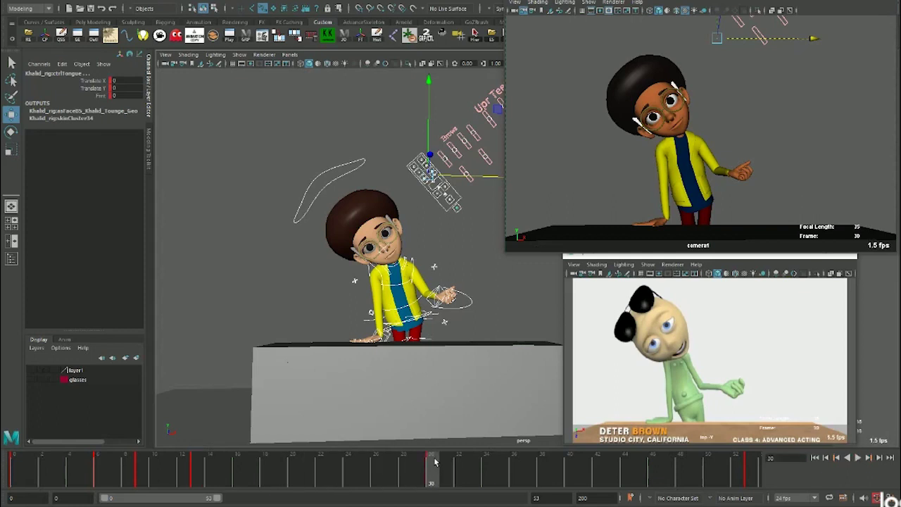
key("alt+v")
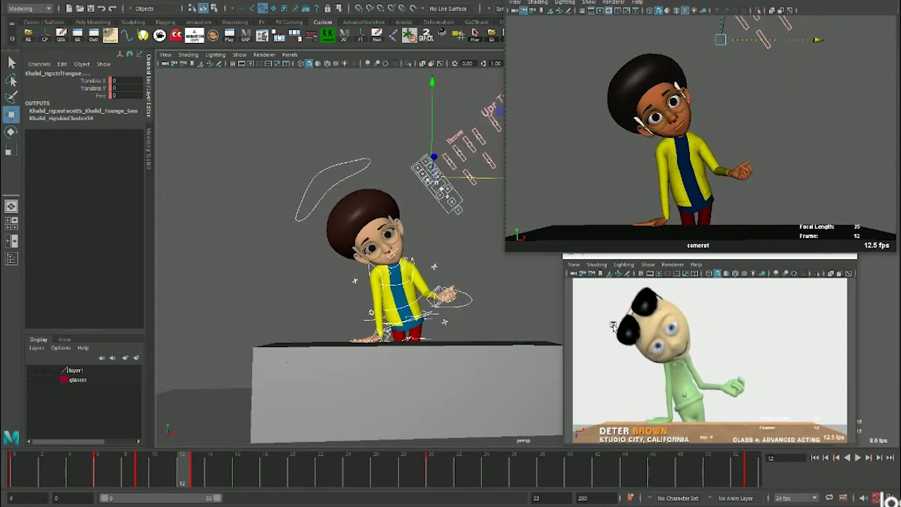
key("alt+v")
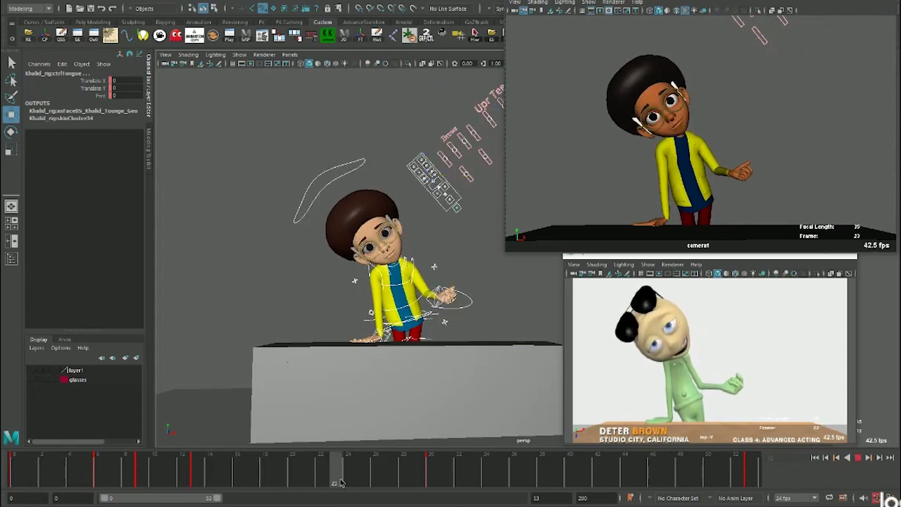
At frame 30, tilt KChest_M to lean the upper body and shift RootX_M slightly left
left_click(429, 481)
left_click(399, 290)
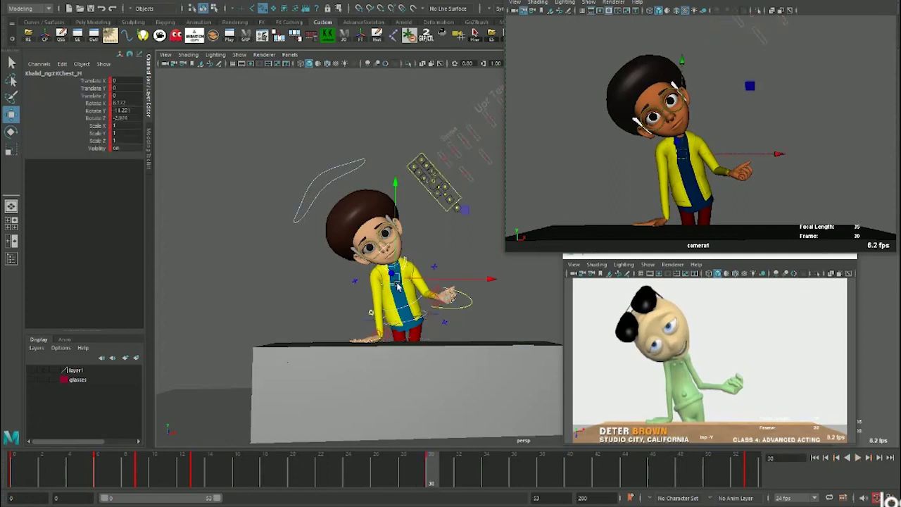
key("e")
left_click_drag(449, 255, 437, 303)
key("w")
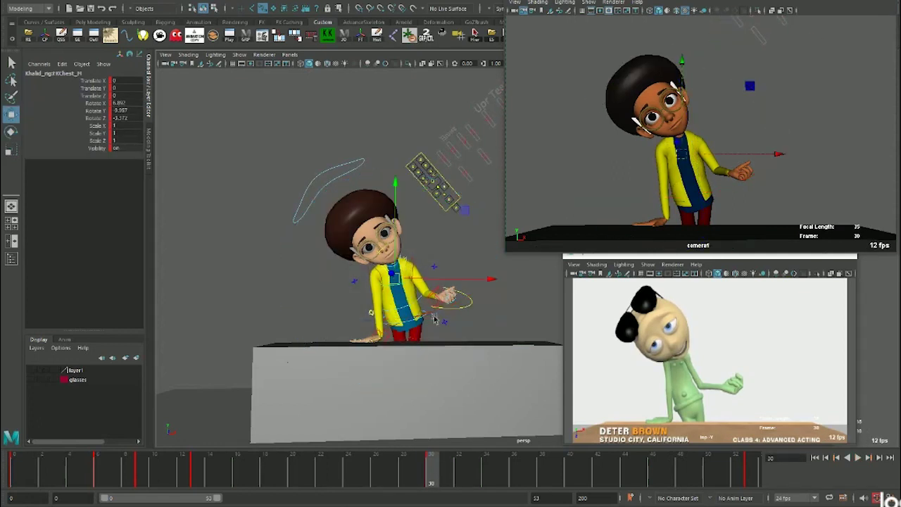
left_click(434, 320)
left_click(438, 318)
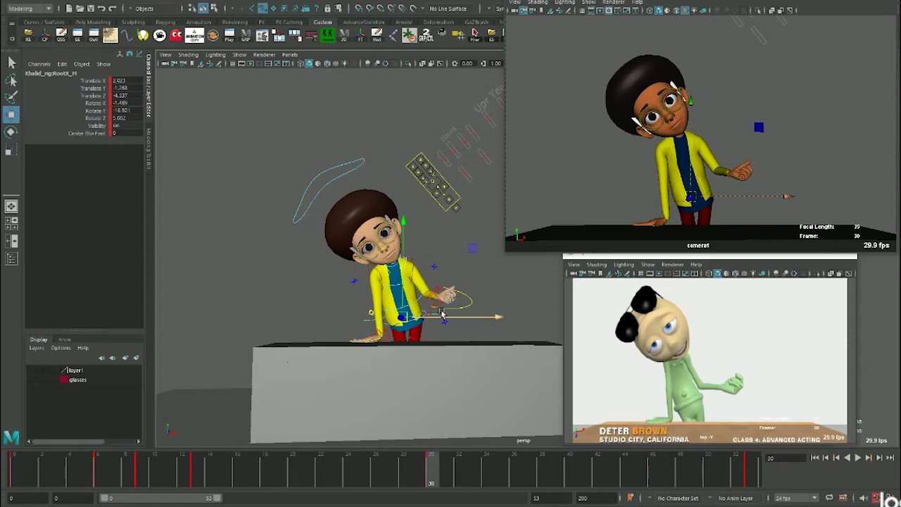
left_click_drag(442, 314, 440, 314)
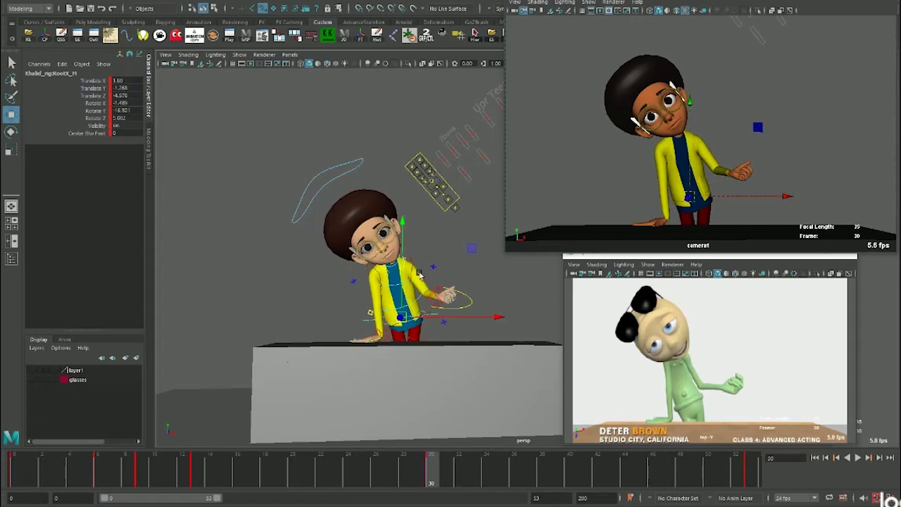
Select the head control, then lower the KArm_L left hand slightly in Y
left_click_drag(420, 274, 418, 326, "alt")
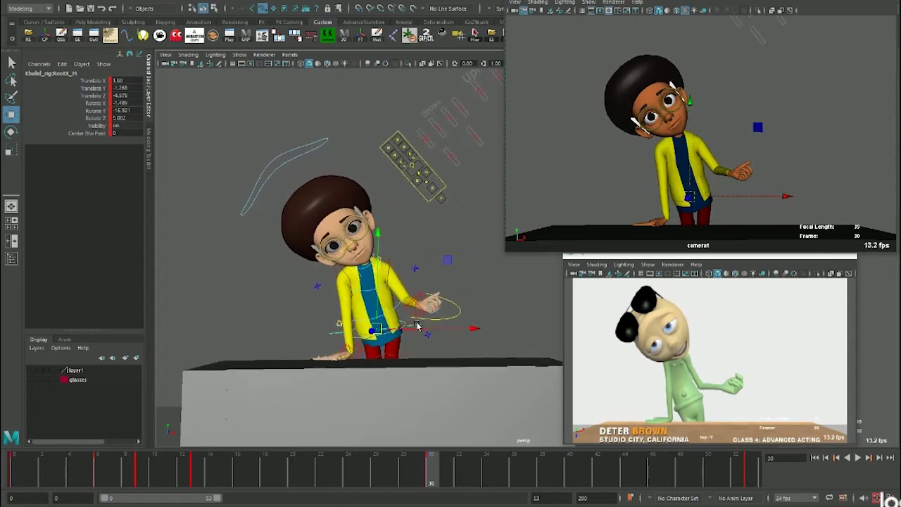
left_click(319, 146)
key("e")
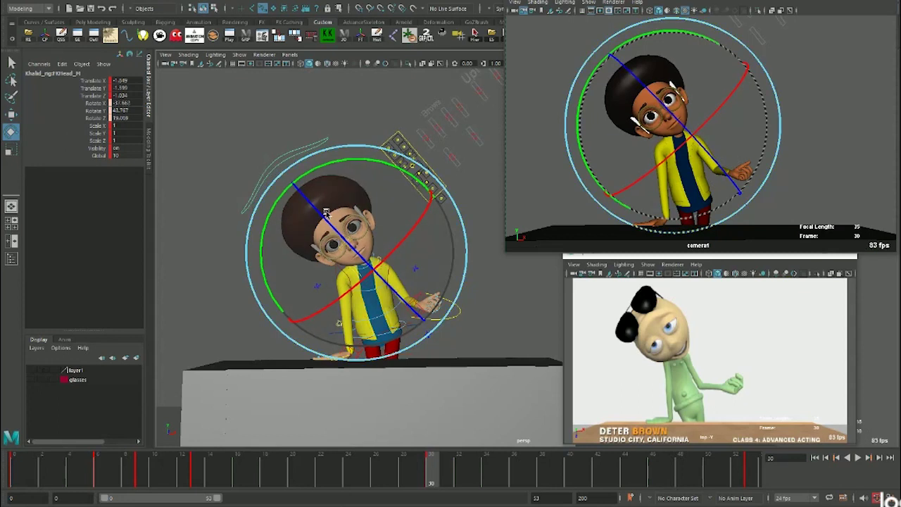
key("w")
left_click(418, 299)
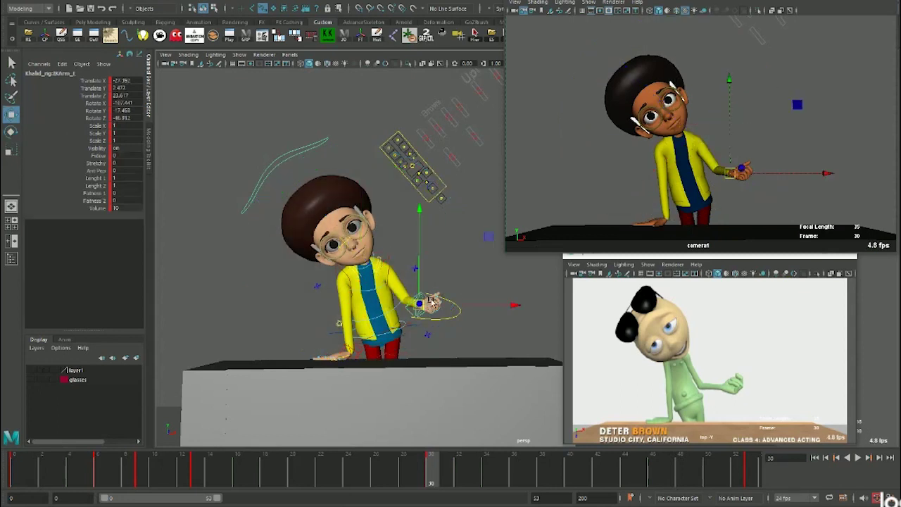
key("e")
key("w")
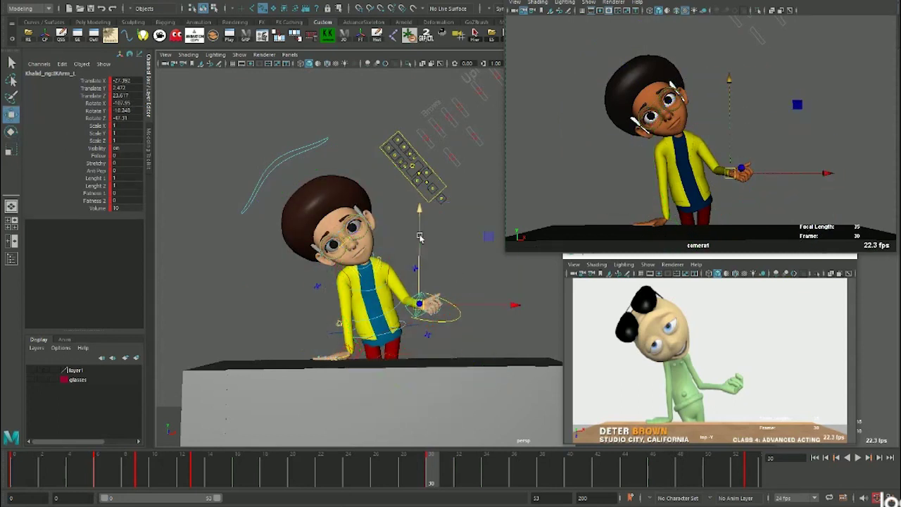
left_click_drag(418, 210, 419, 216)
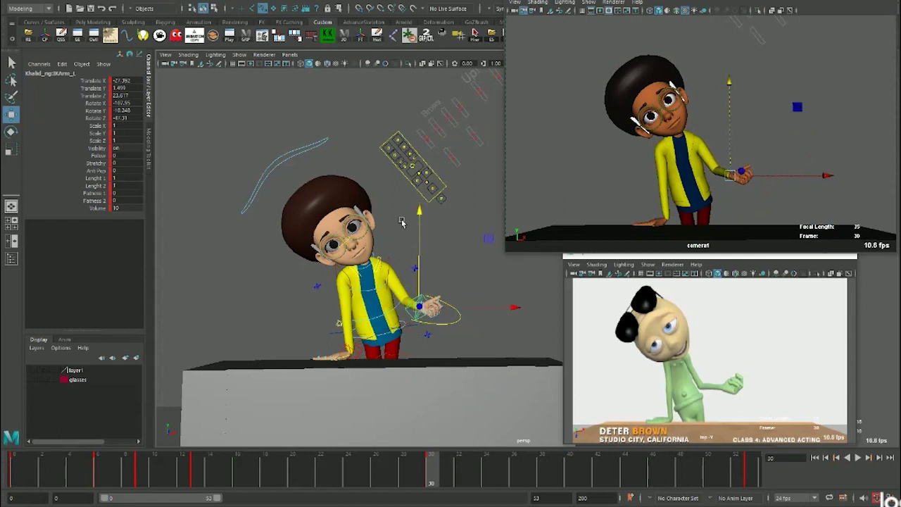
Rotate the KScapula_R right shoulder blade to tilt the upper body
left_click(310, 273)
key("e")
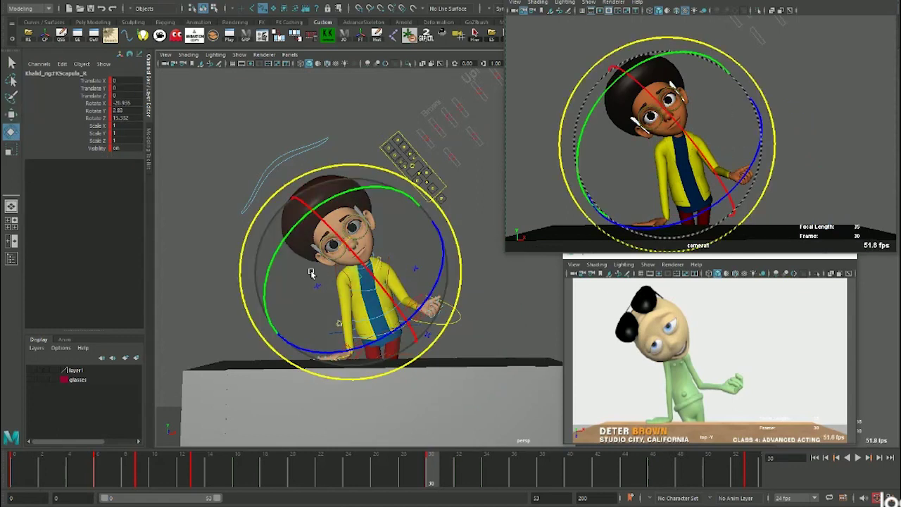
left_click_drag(302, 239, 313, 230)
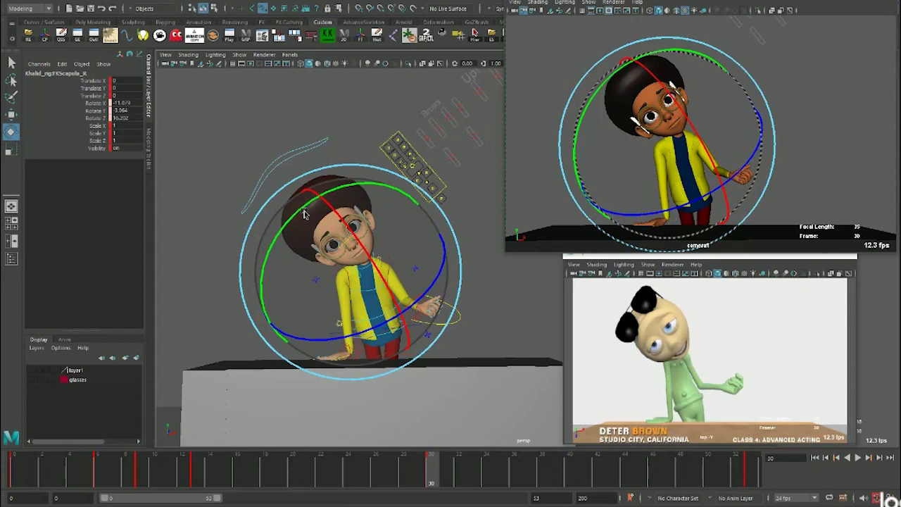
key("w")
mouse_move(349, 307)
left_mouse_down("alt")
mouse_move(318, 146)
mouse_move(504, 445)
left_mouse_up("alt")
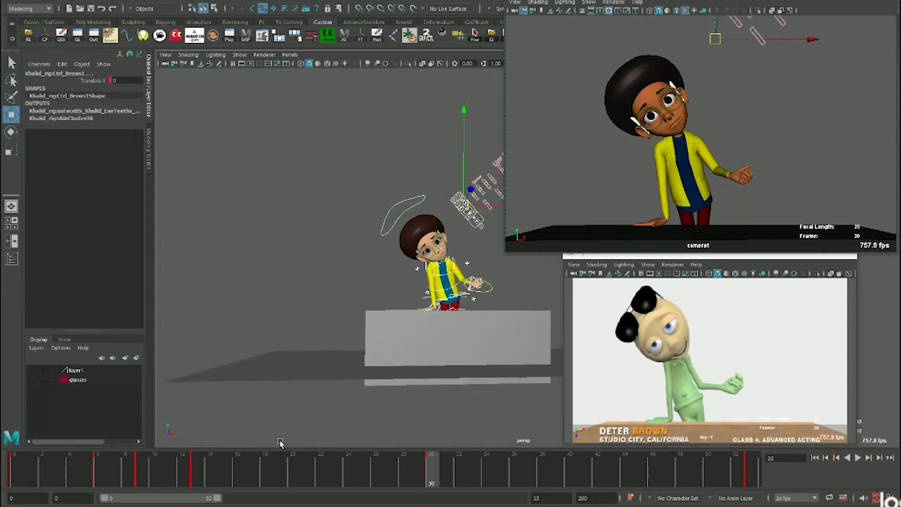
Play the animation twice to check the new pose, stopping at frame 30
key("alt+v")
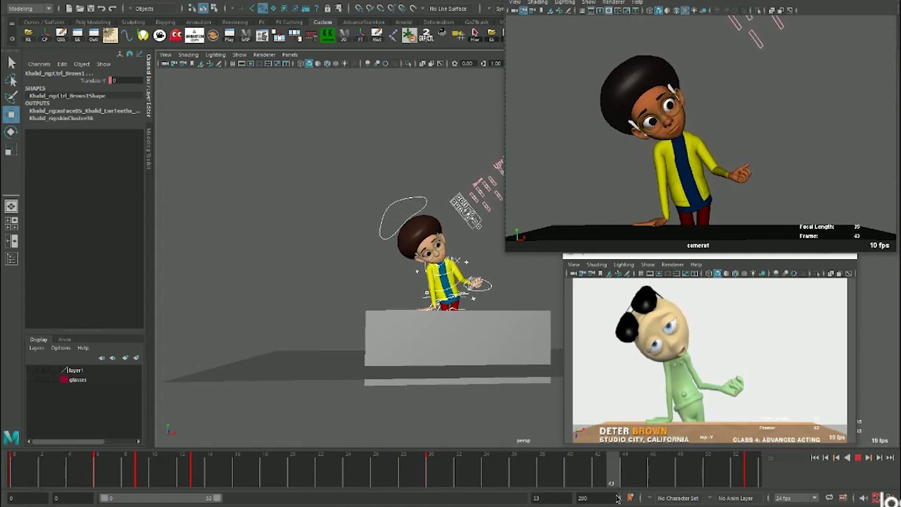
key("alt+v")
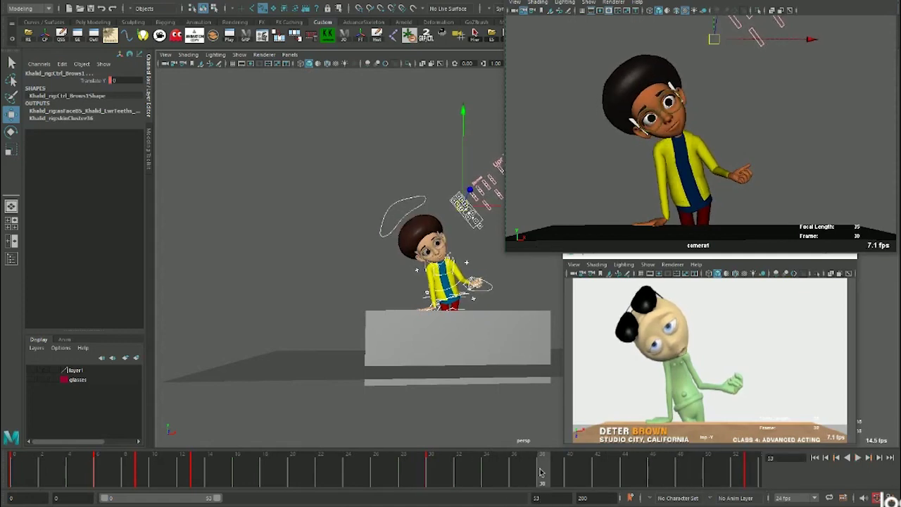
key("alt+v")
key("alt+v")
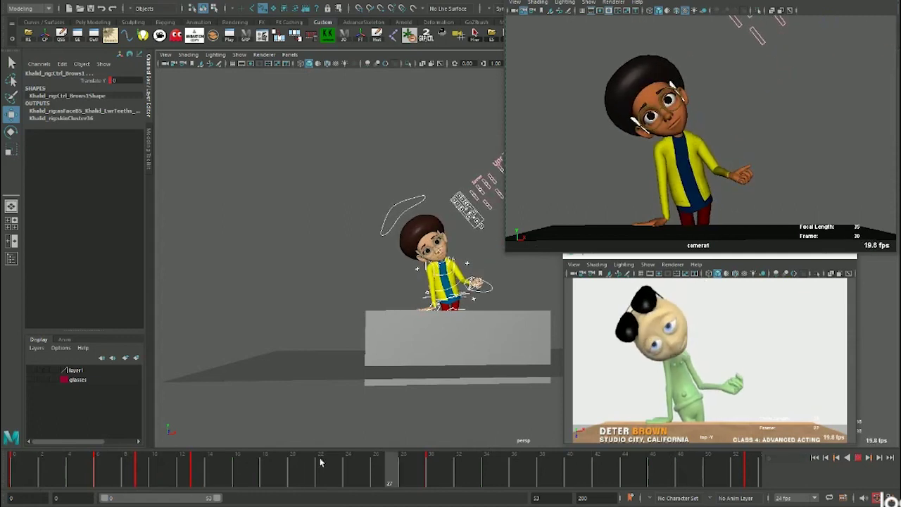
key("alt+v")
key("alt+v")
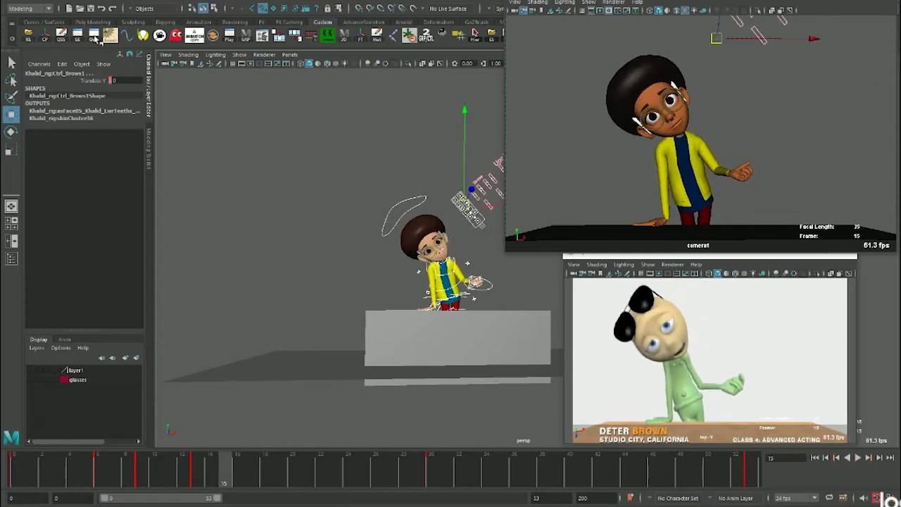
Delete imagePlane1 in the Outliner, removing the reference video from the scene
left_click(95, 36)
left_click(225, 215)
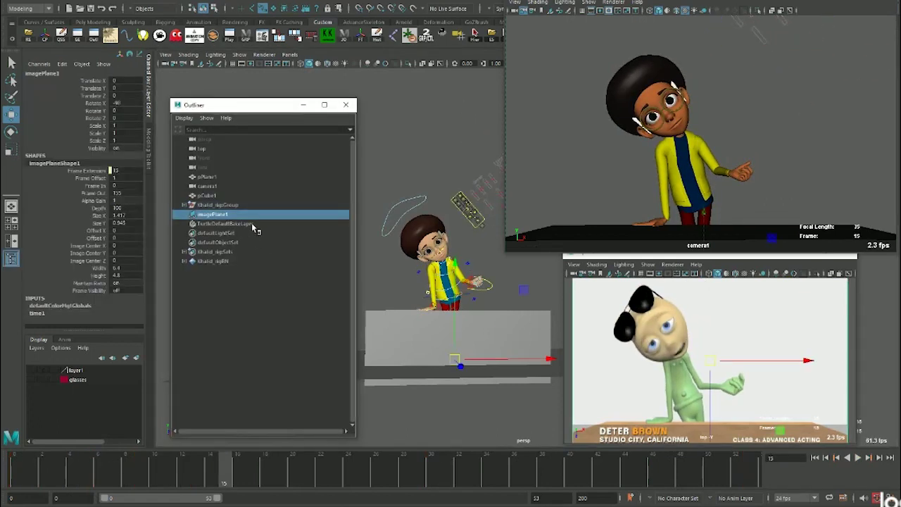
key("Delete")
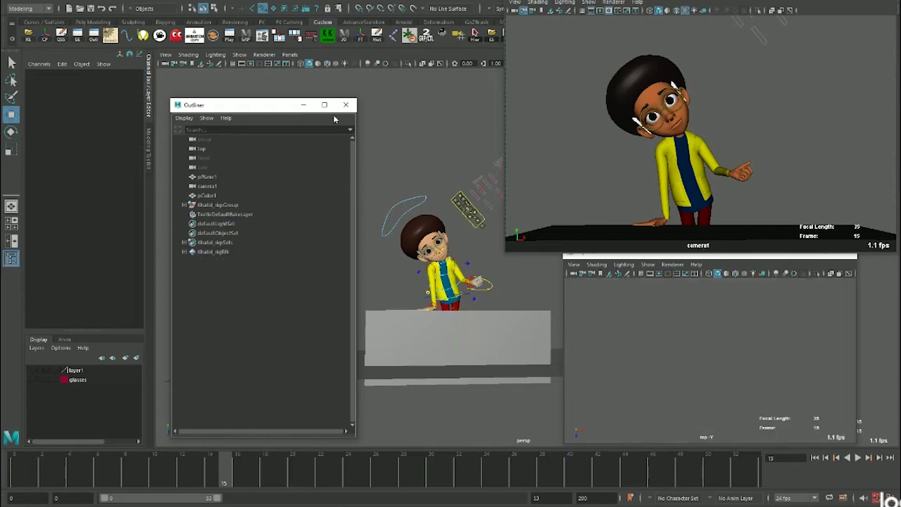
left_click(345, 104)
right_click_drag(336, 212, 222, 218, "alt")
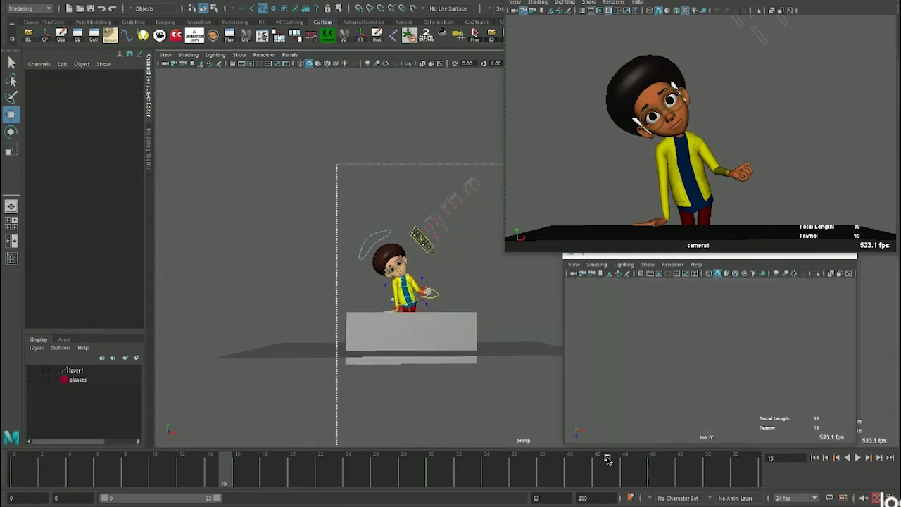
left_click_drag(338, 165, 496, 402)
left_click(13, 451)
key("alt+v")
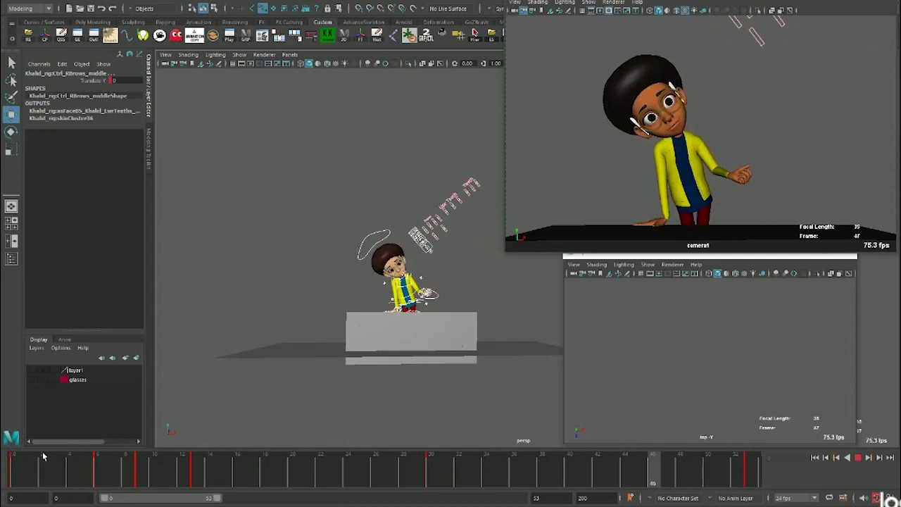
key("alt+v")
key("alt+v")
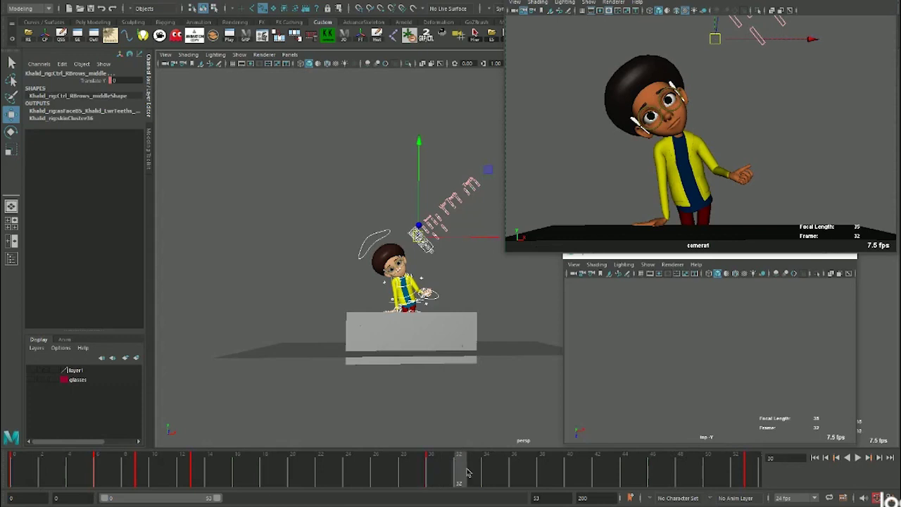
key("alt+v")
mouse_move(599, 468)
left_mouse_down()
mouse_move(435, 466)
mouse_move(733, 471)
mouse_move(711, 481)
left_mouse_up()
key("alt+v")
key("alt+v")
mouse_move(544, 479)
left_mouse_down()
mouse_move(420, 468)
mouse_move(669, 473)
left_mouse_up()
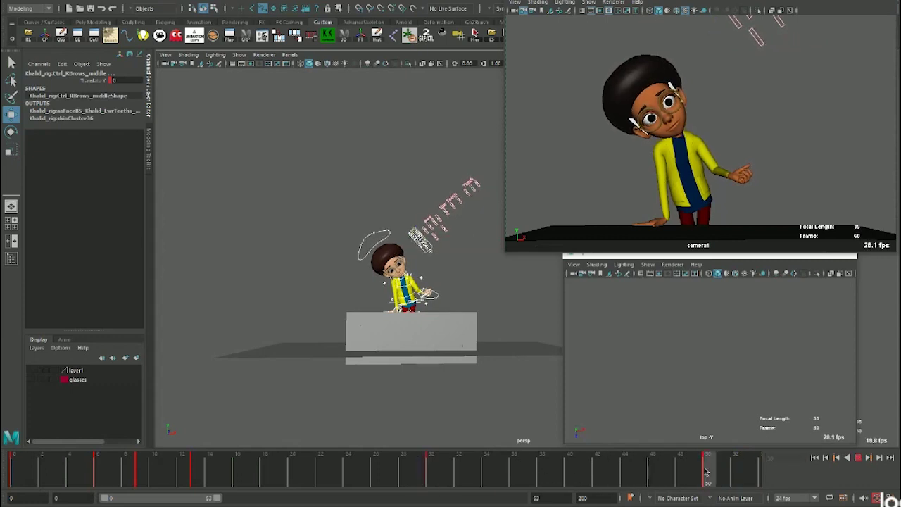
left_click(375, 233)
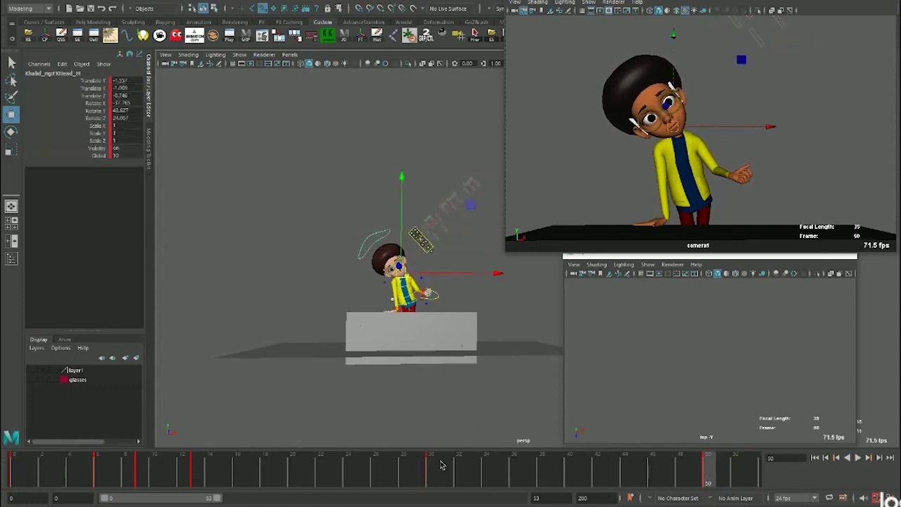
left_click_drag(441, 465, 612, 463)
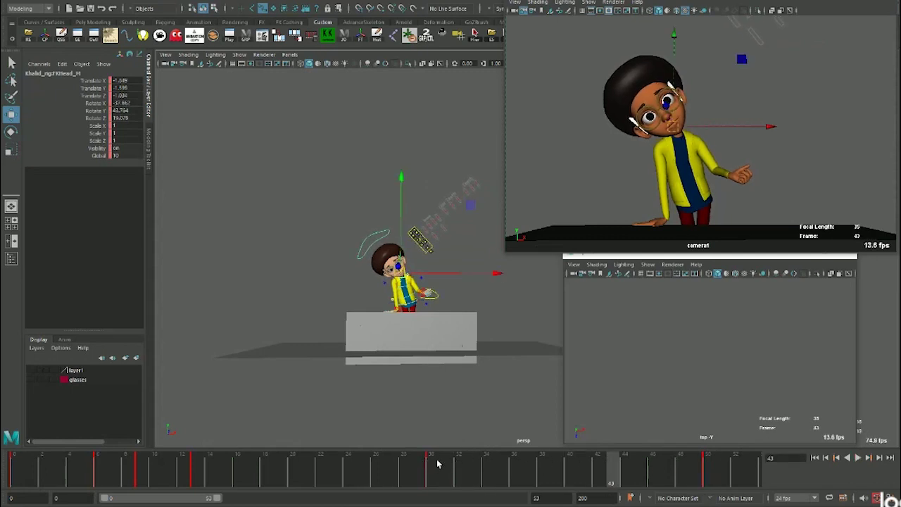
left_click_drag(437, 464, 486, 463)
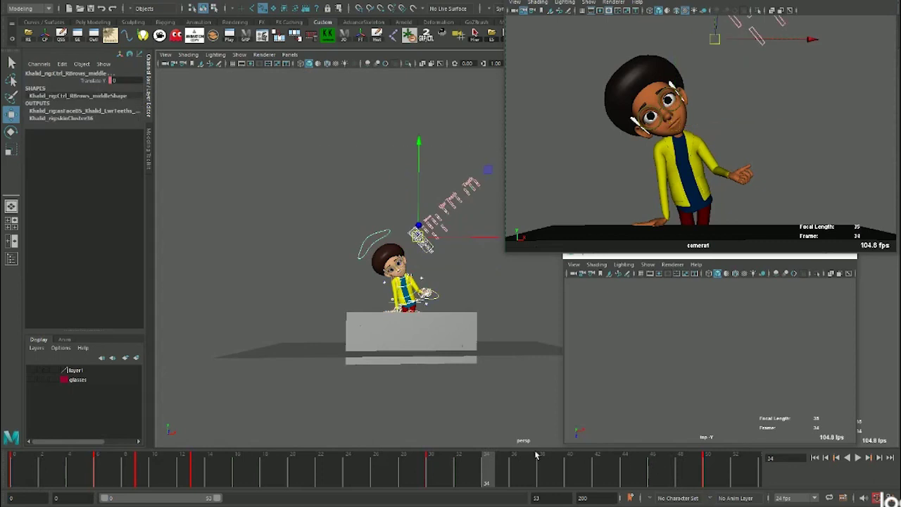
left_click_drag(385, 468, 732, 468, "shift")
Change the tangent type of the selected key range and review playback from the start
right_click(592, 465)
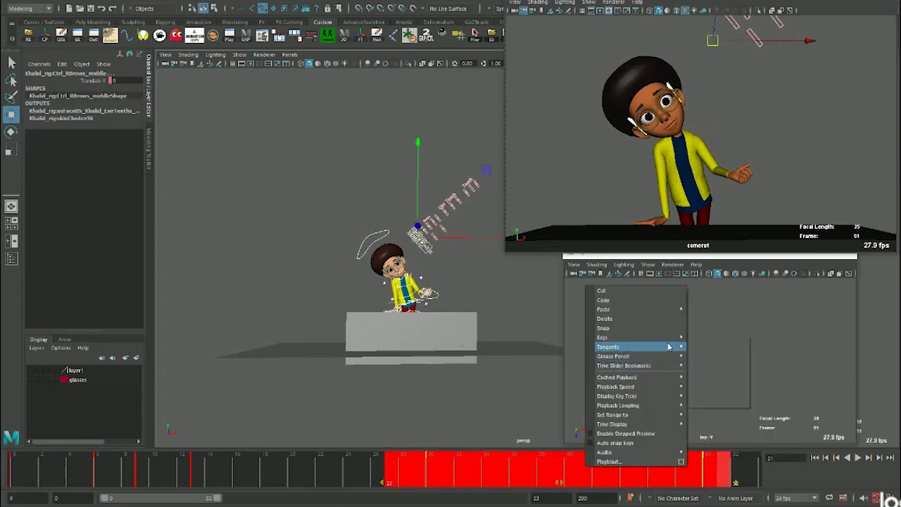
mouse_move(634, 347)
left_click(726, 360)
left_click(27, 464)
key("alt+v")
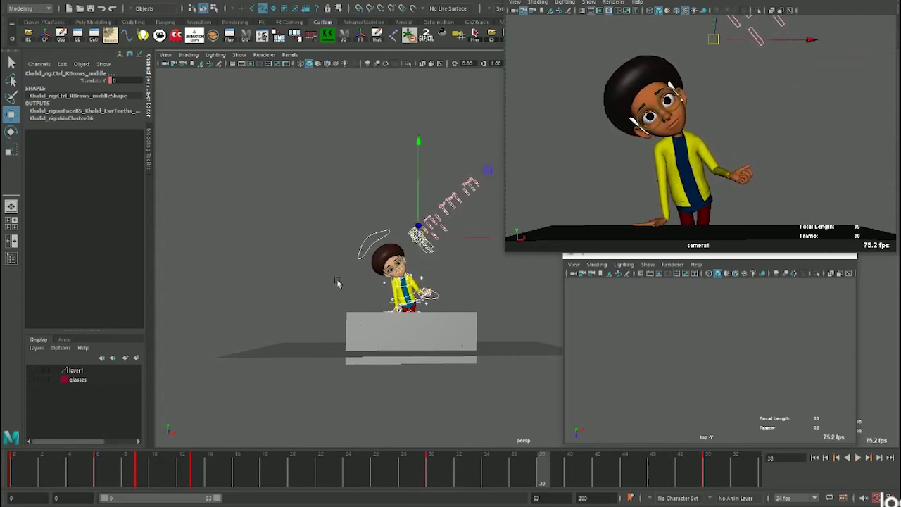
left_click_drag(338, 366, 382, 392, "alt")
left_click(431, 466)
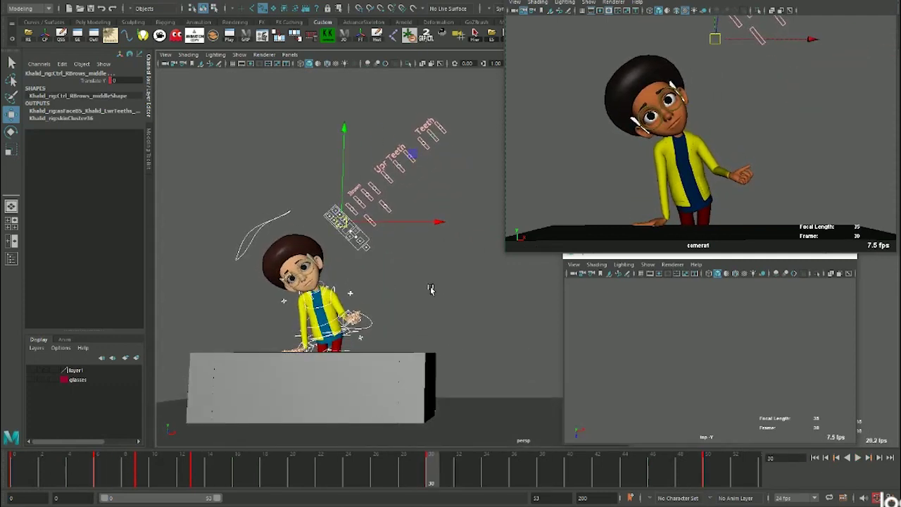
right_click_drag(431, 288, 324, 137, "alt")
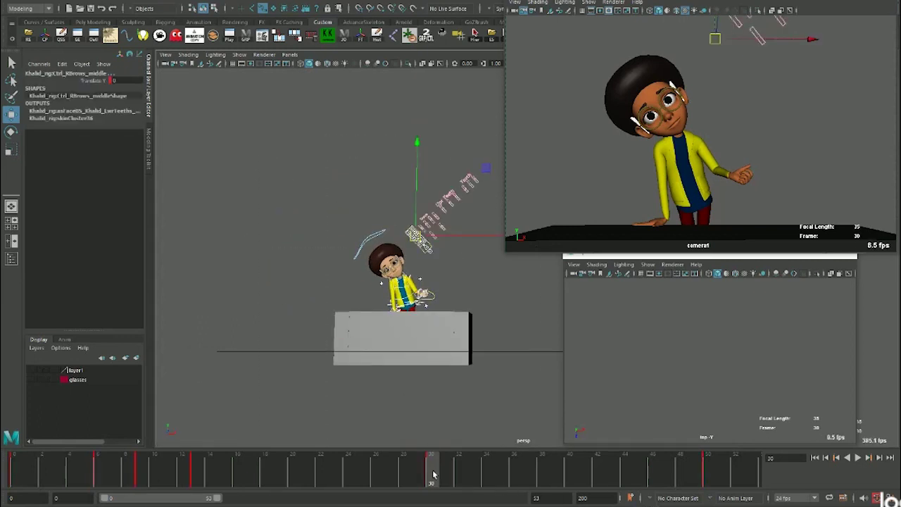
Slide the later keys earlier so the last lands at frame 40, and end playback at 40
left_click_drag(433, 476, 694, 477)
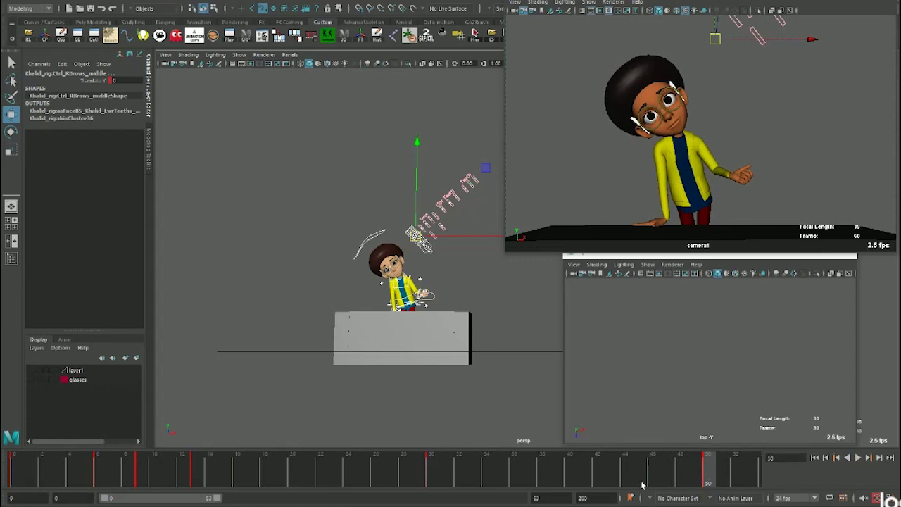
key("alt+v")
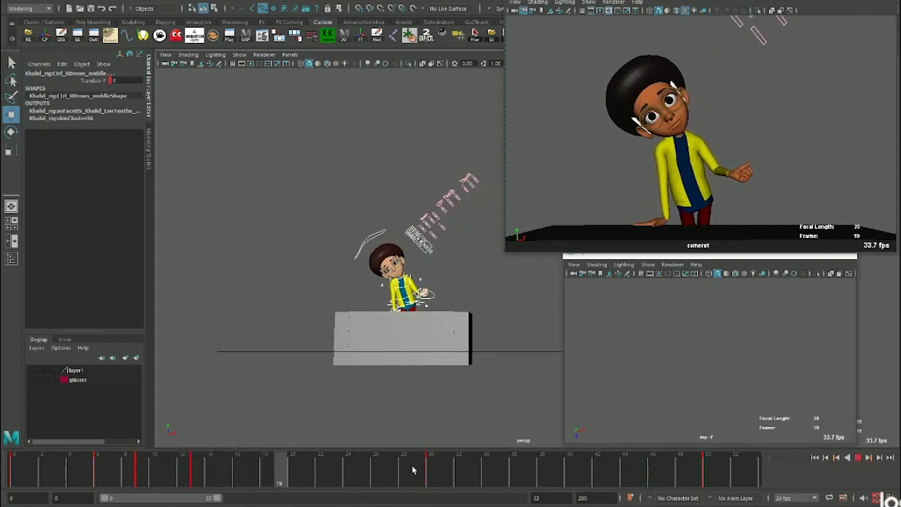
mouse_move(226, 466)
left_mouse_down()
mouse_move(202, 468)
mouse_move(730, 470)
left_mouse_up()
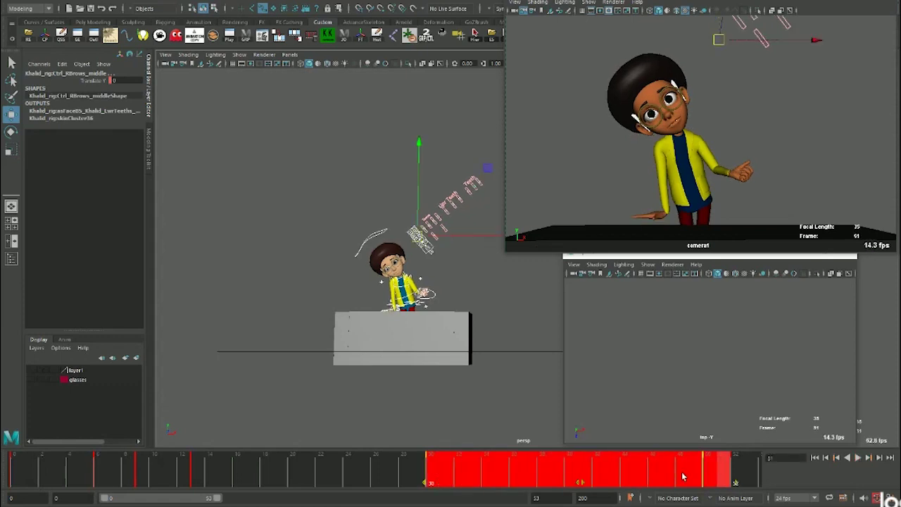
mouse_move(585, 484)
left_mouse_down()
mouse_move(541, 485)
mouse_move(536, 498)
left_mouse_up()
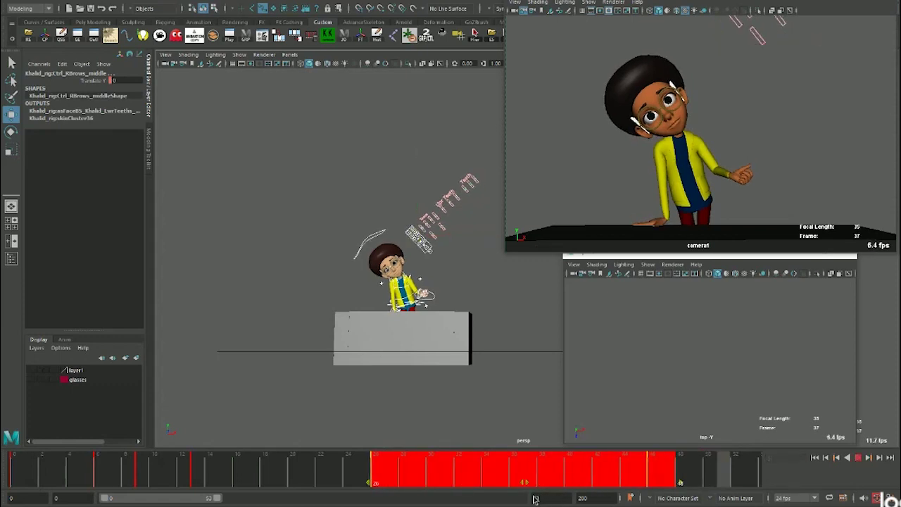
left_click(196, 479)
key("alt+v")
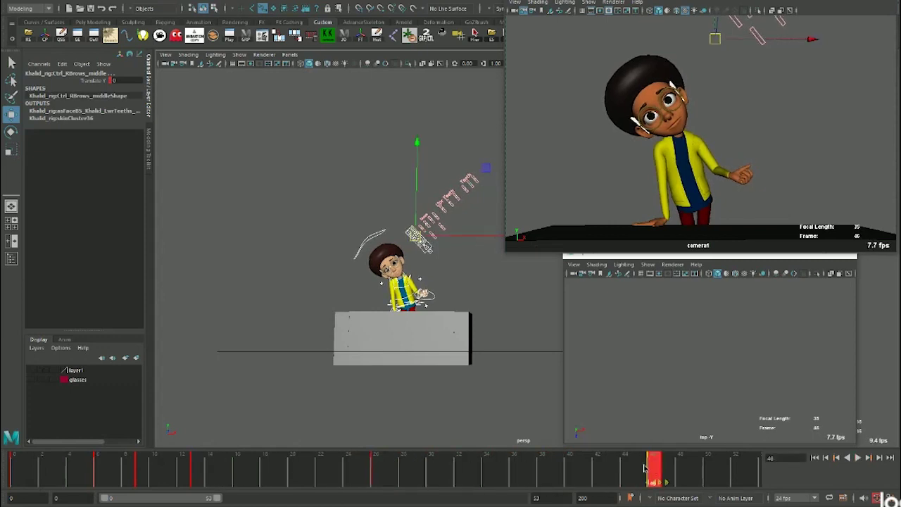
left_click_drag(645, 468, 571, 482)
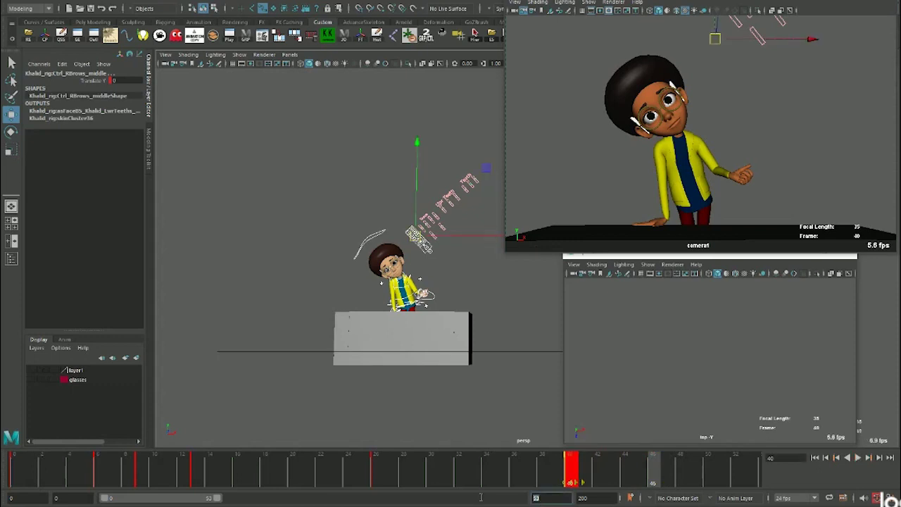
type("40")
key("Return")
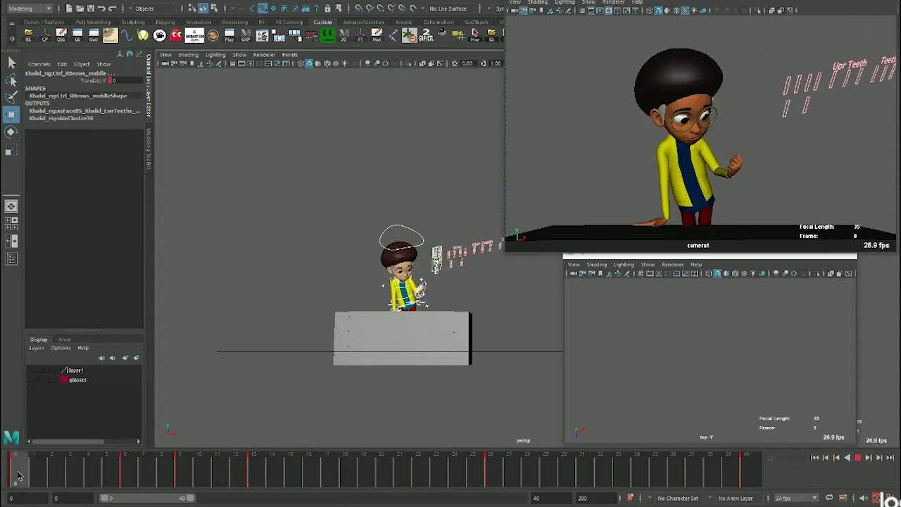
Raise the IKArm_L left hand control at frame 6
left_click_drag(20, 476, 126, 472)
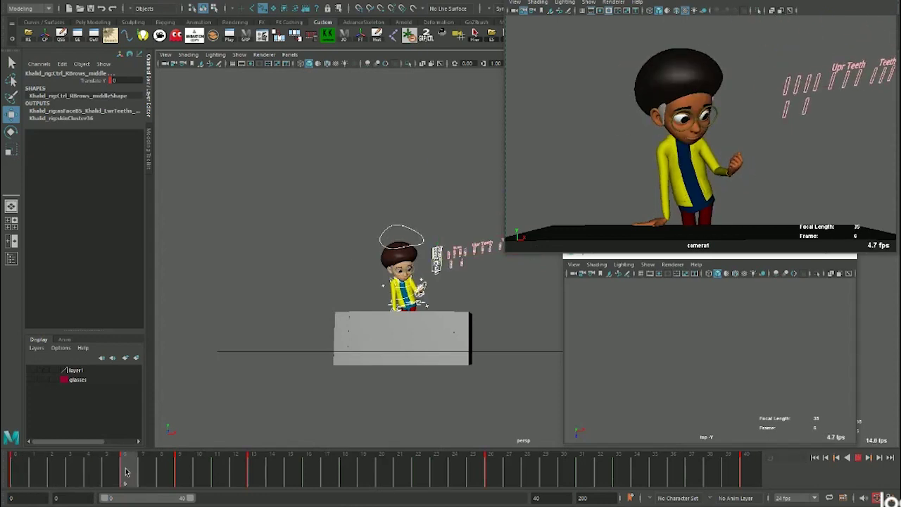
key("w")
key("f")
left_click(333, 316)
key("f")
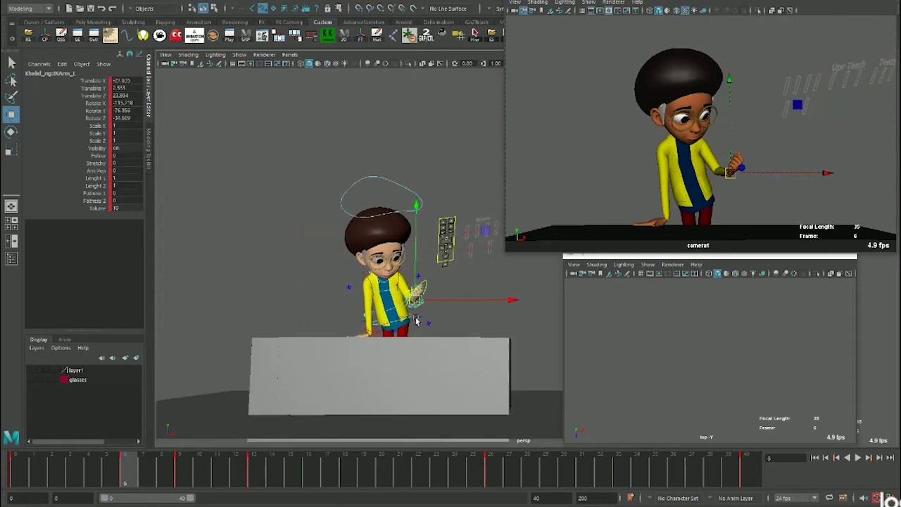
left_click_drag(335, 251, 336, 249)
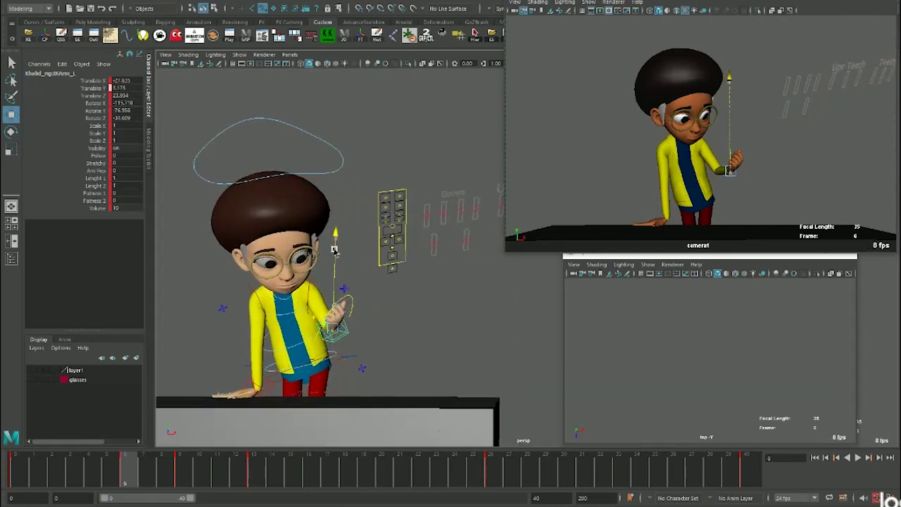
key("e")
key("w")
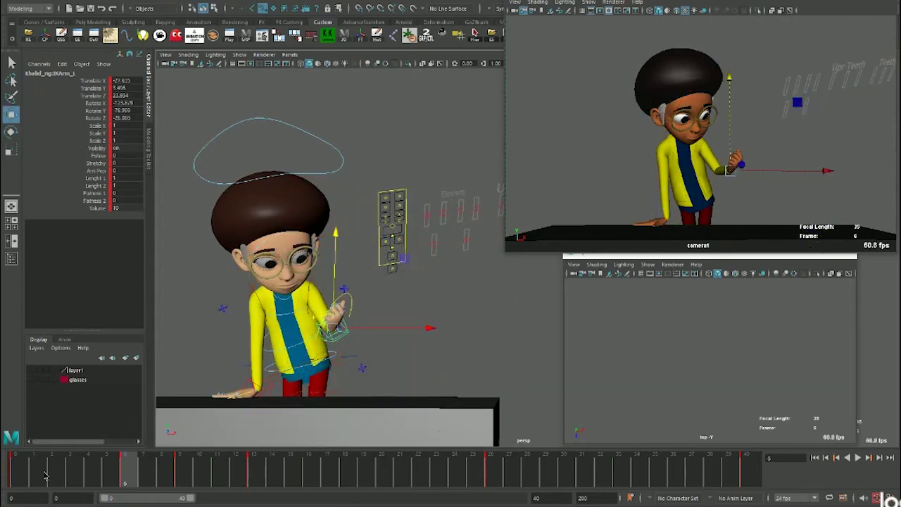
key("alt+v")
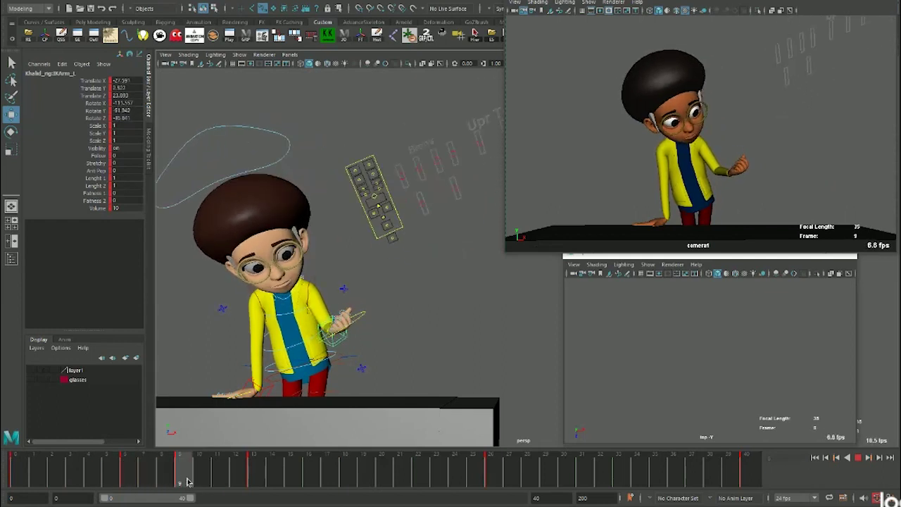
Rotate the left hand at frame 9
left_click(188, 483)
key("e")
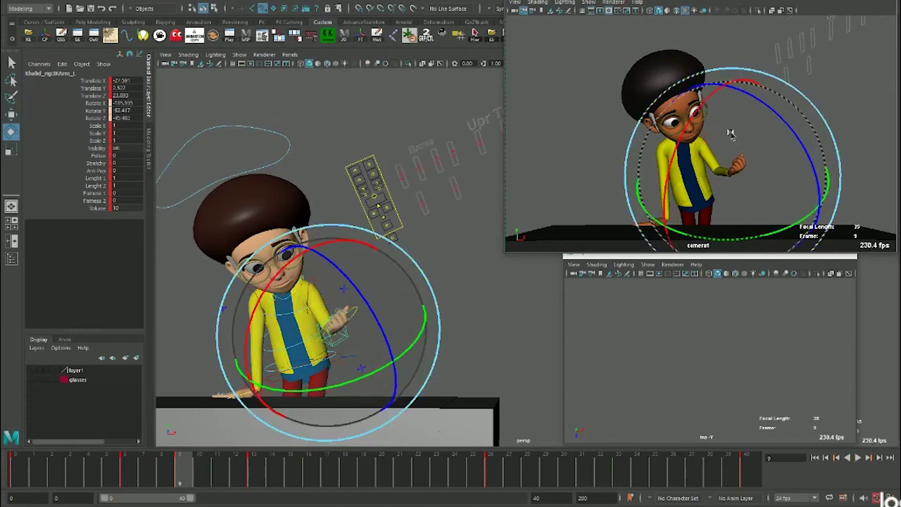
left_click_drag(743, 146, 790, 171)
key("w")
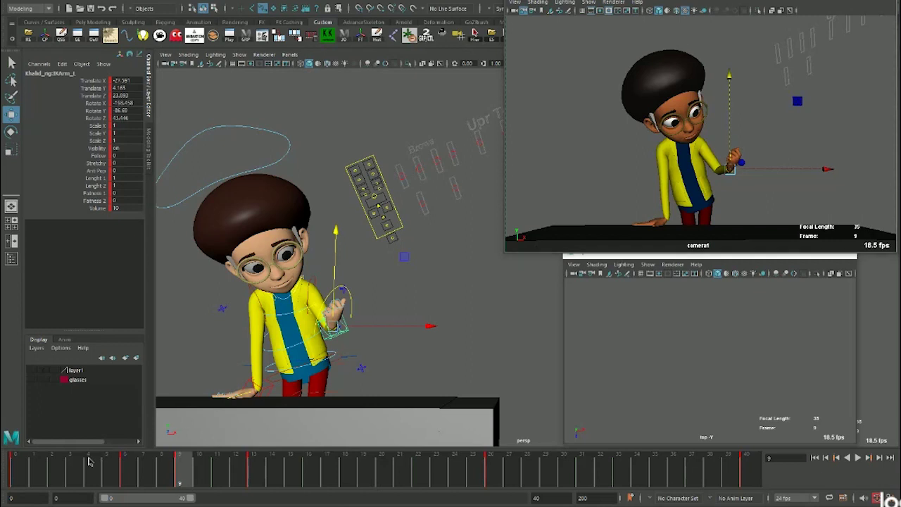
key("alt+v")
Adjust the left hand's rotation at frames 13 and 26
mouse_move(178, 483)
left_mouse_down()
mouse_move(275, 480)
mouse_move(253, 481)
left_mouse_up()
key("e")
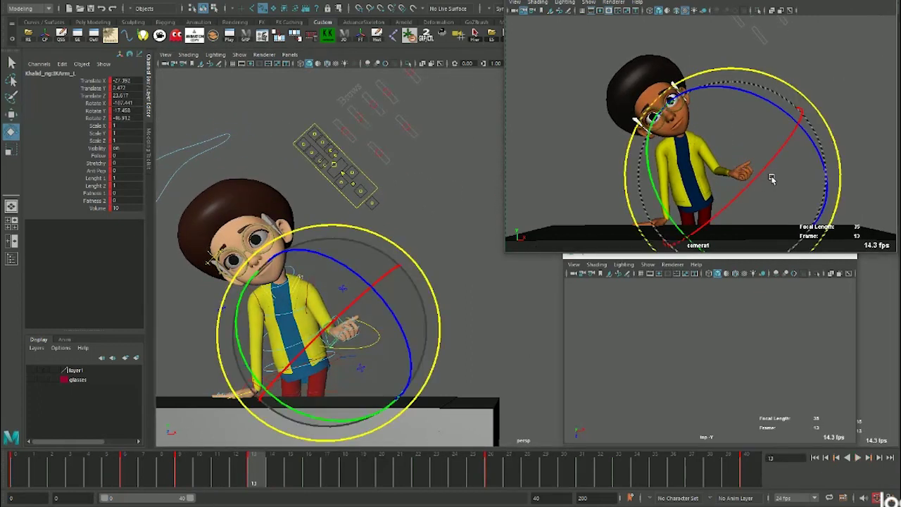
key("w")
key("alt+v")
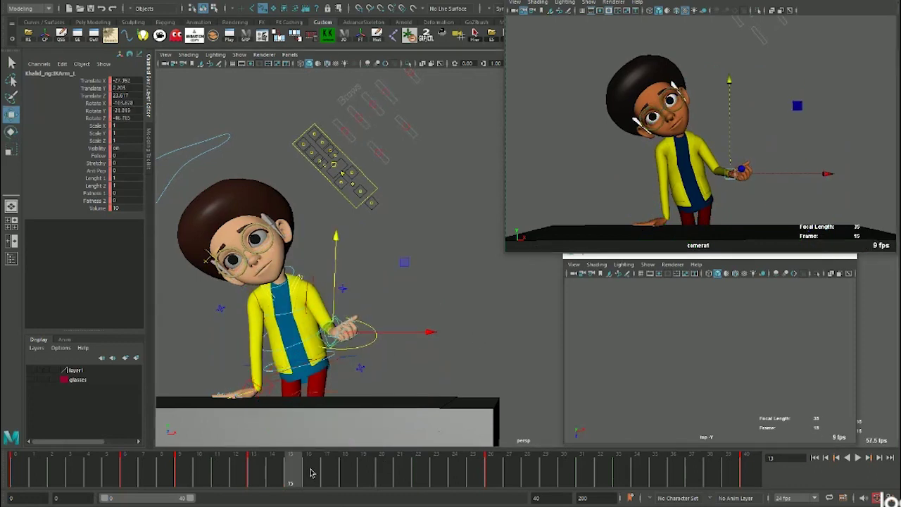
key("alt+v")
key("e")
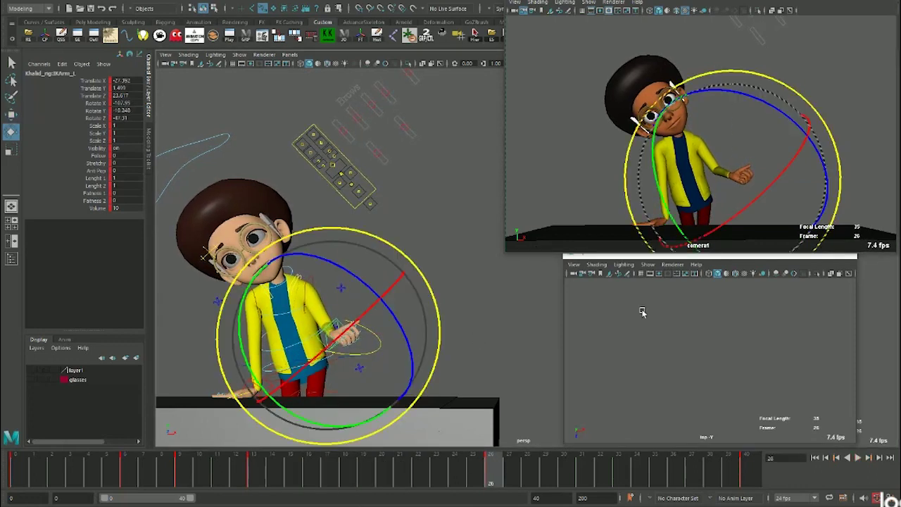
key("w")
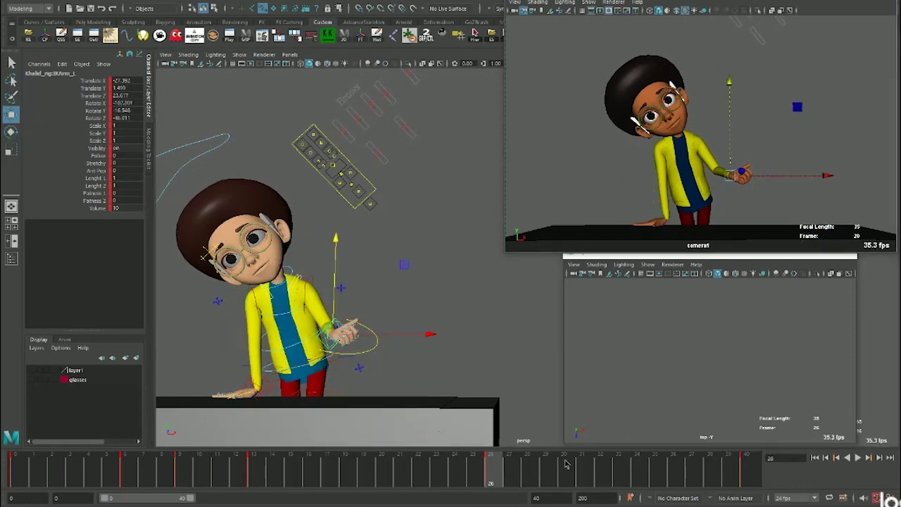
Play back the blocked animation, then scrub from frame 6 to frame 9
key("alt+v")
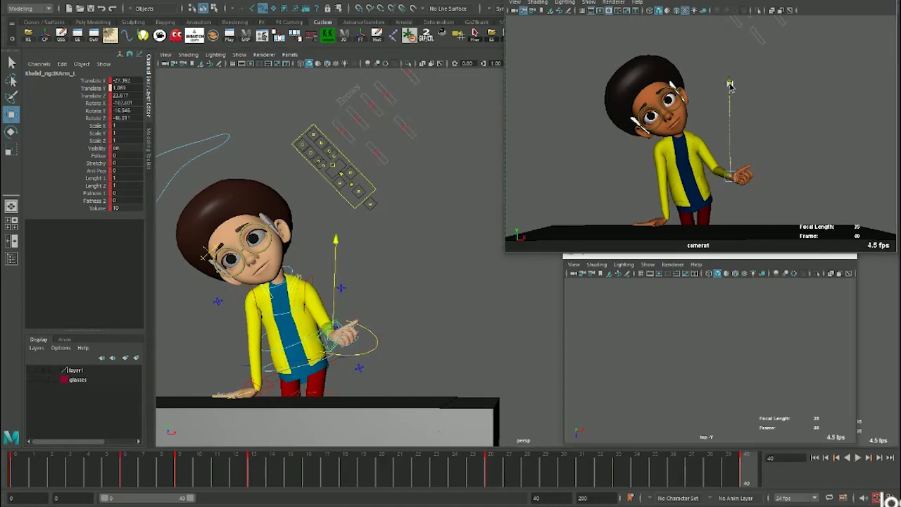
key("alt+v")
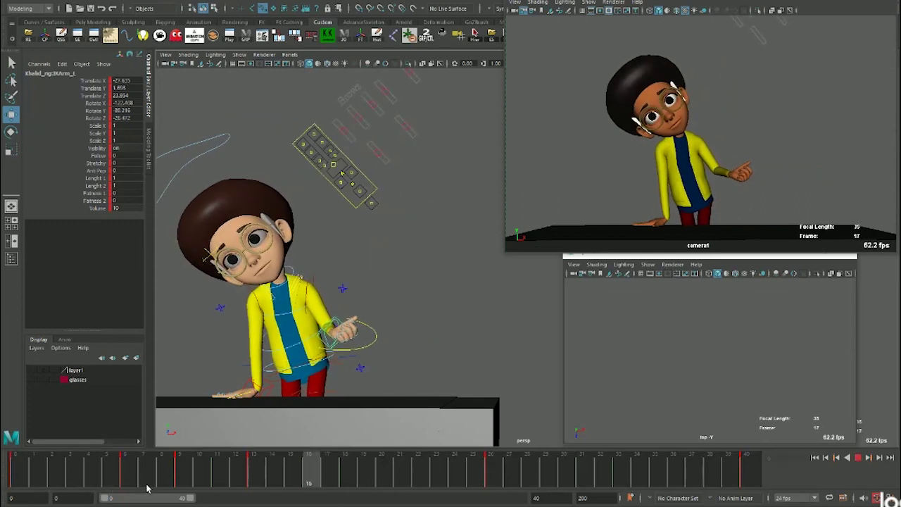
key("alt+v")
left_click(128, 474)
left_click_drag(127, 473, 178, 473)
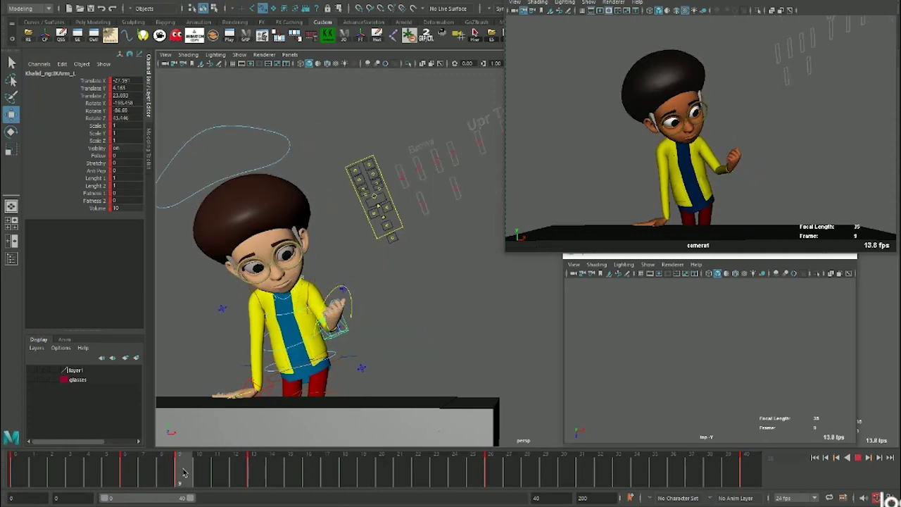
Select the boy's head control and compare its pose across neighbouring keys
left_click(293, 145)
key("e")
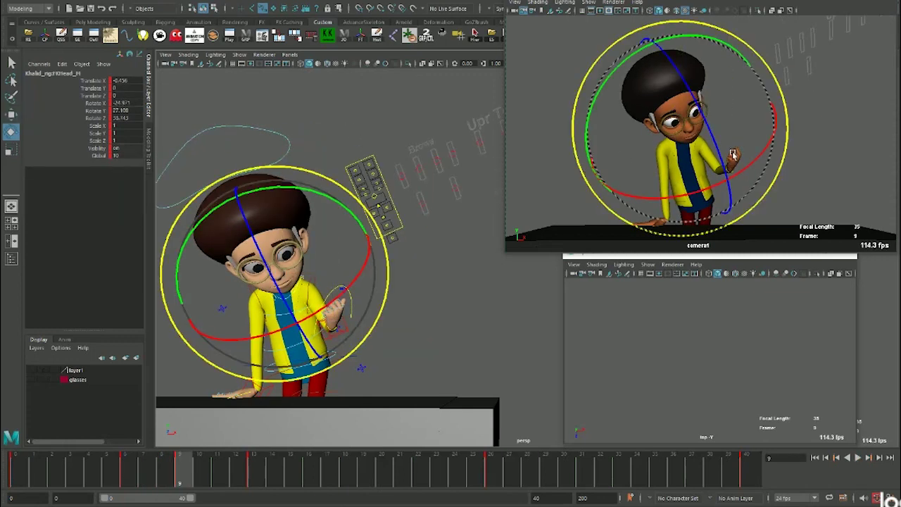
key("comma")
key("w")
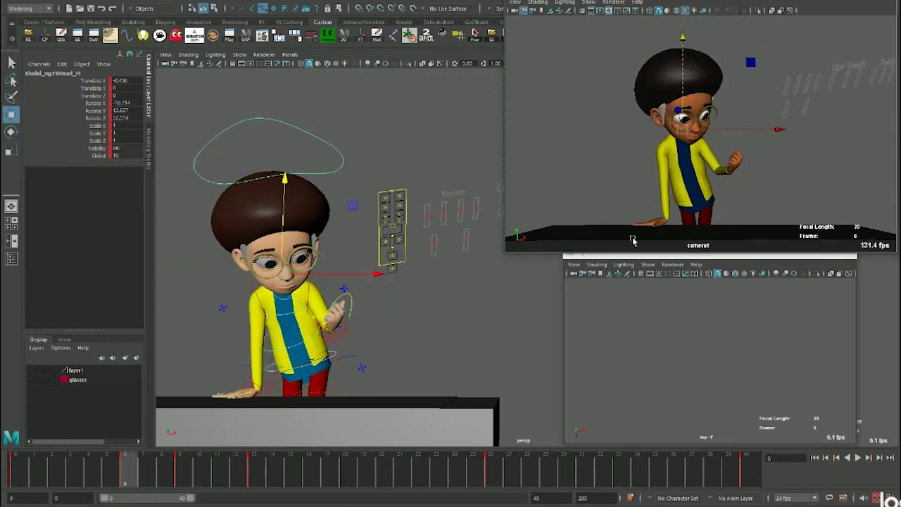
key("period")
key("period")
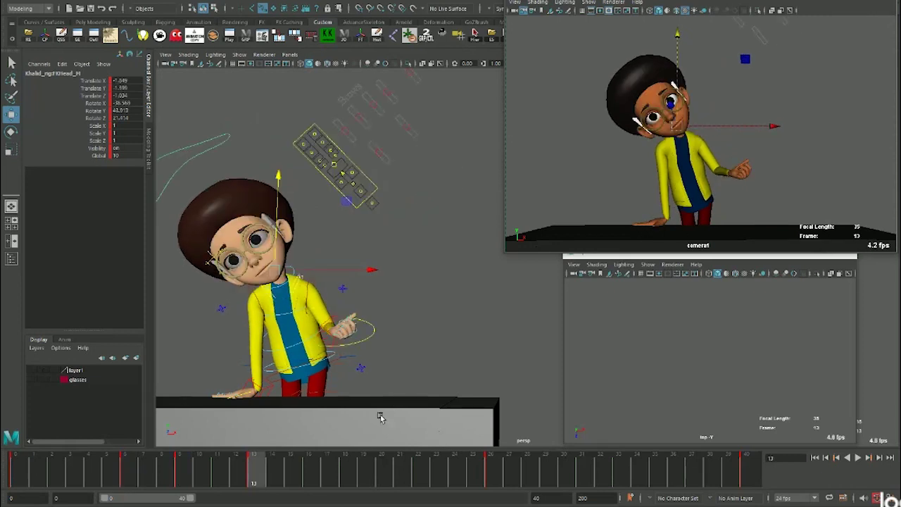
key("comma")
key("period")
Tilt the boy's head slightly at frame 26, then adjust its tilt at frame 40
left_click_drag(355, 461, 495, 465)
key("e")
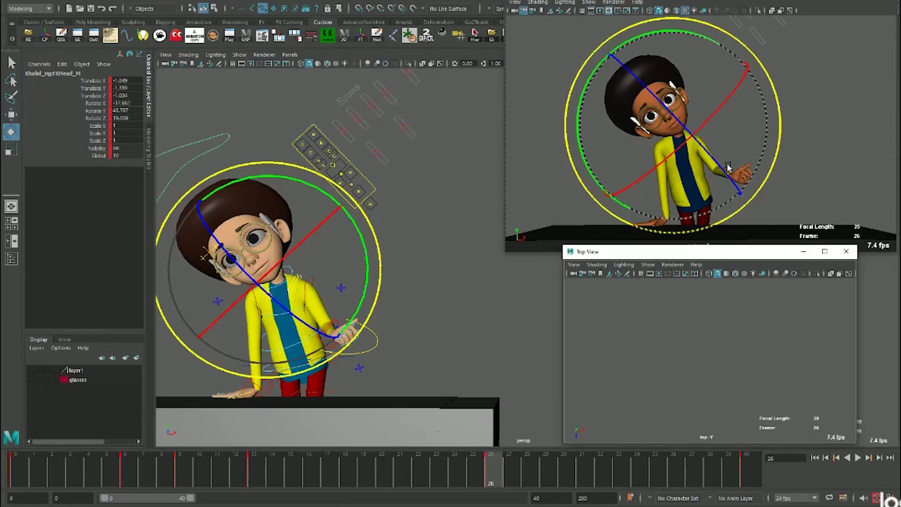
middle_click_drag(676, 352, 706, 366)
key("w")
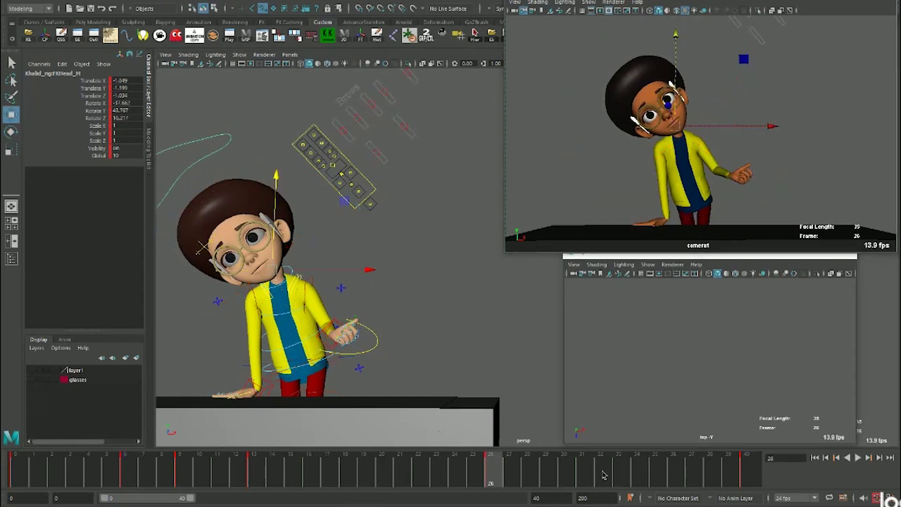
key("period")
key("e")
left_click_drag(759, 177, 690, 209)
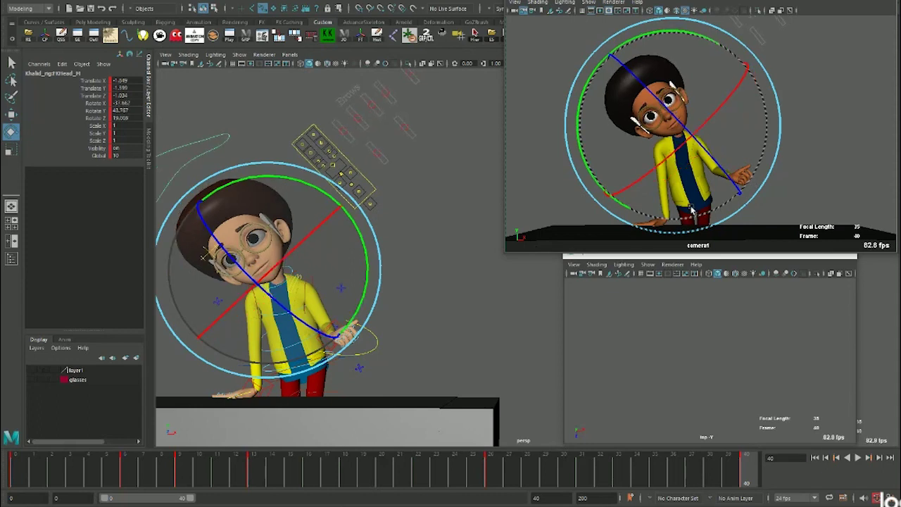
key("w")
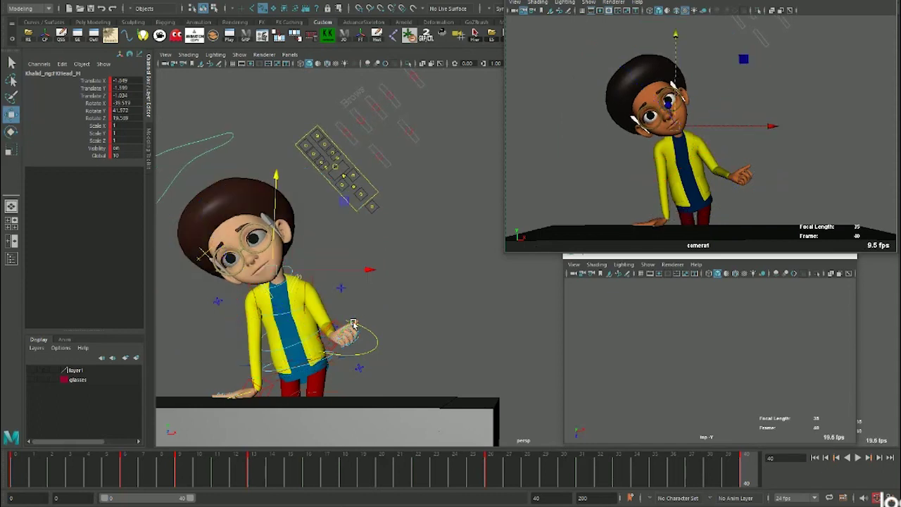
Switch the perspective viewport to a different renderer and select the tongue face control
left_click(254, 56)
left_click(279, 82)
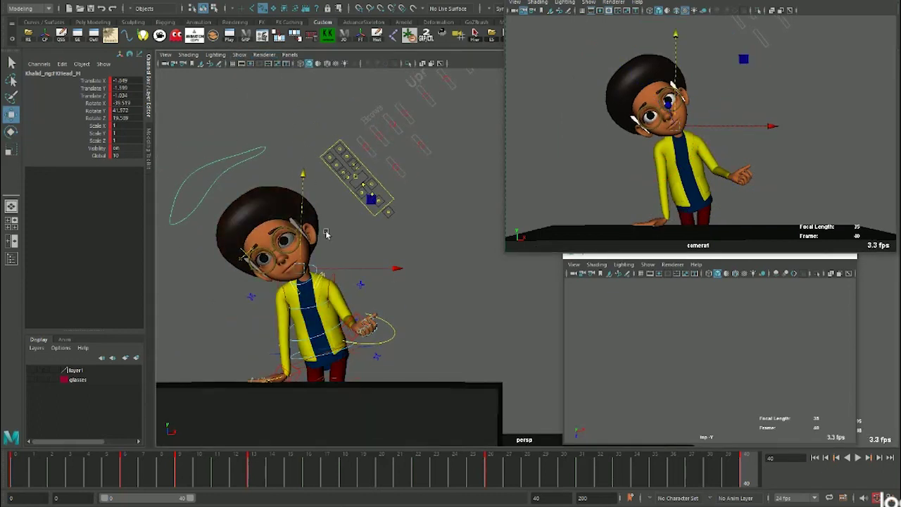
scroll(227, 254, "down", 3)
left_click(443, 219)
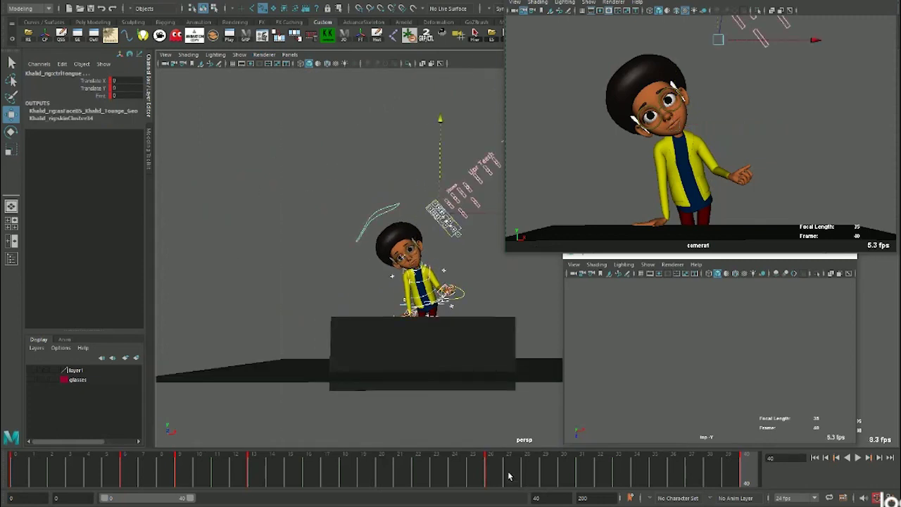
Review the motion after frame 6, then slide the later keys one frame later (14→15, 27→28)
key("alt+v")
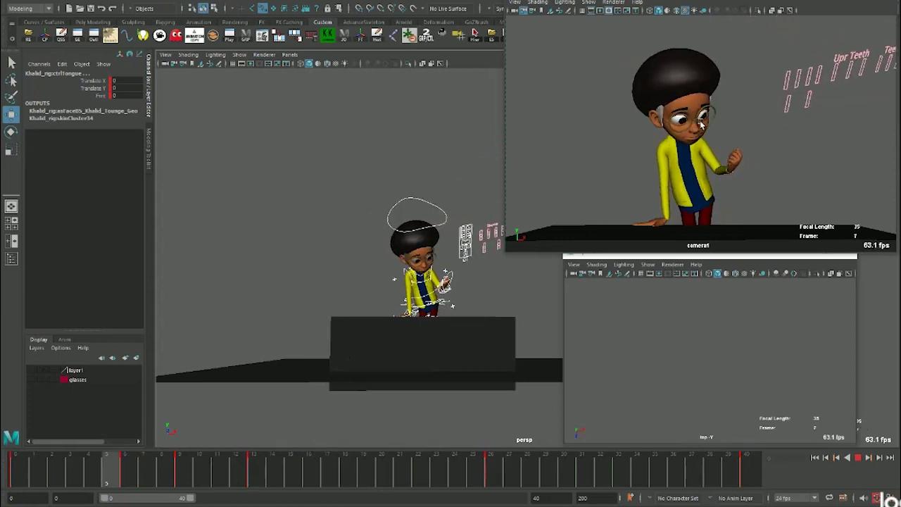
left_click(123, 471)
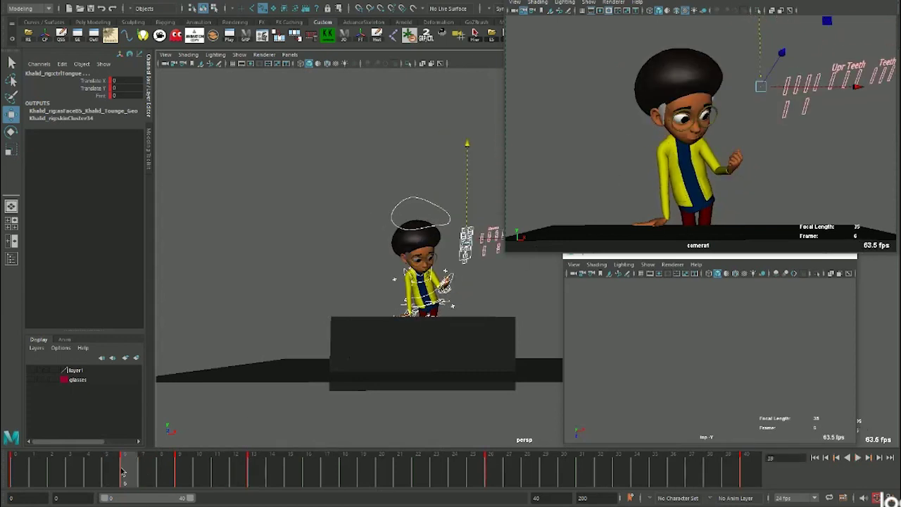
left_click_drag(123, 470, 521, 475)
left_click_drag(355, 484, 372, 485)
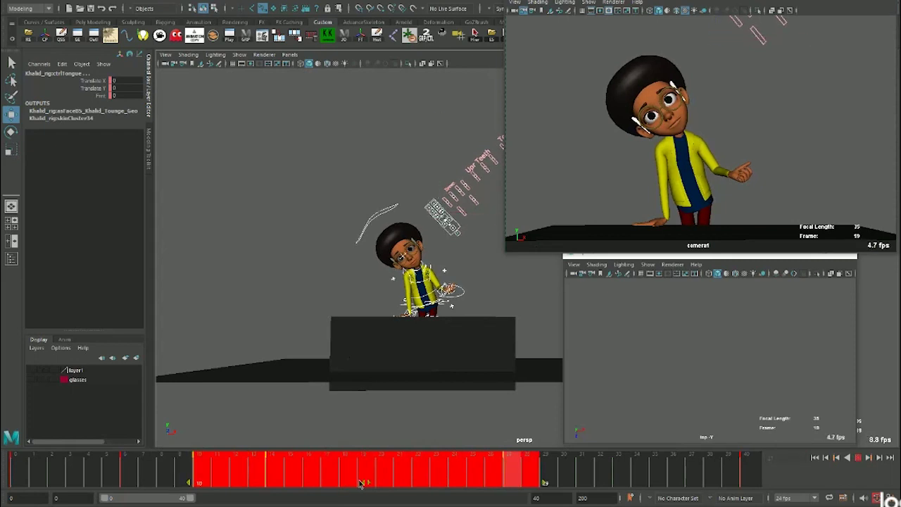
left_click(291, 467)
mouse_move(291, 466)
left_mouse_down()
mouse_move(267, 473)
mouse_move(521, 474)
left_mouse_up()
left_click(372, 488)
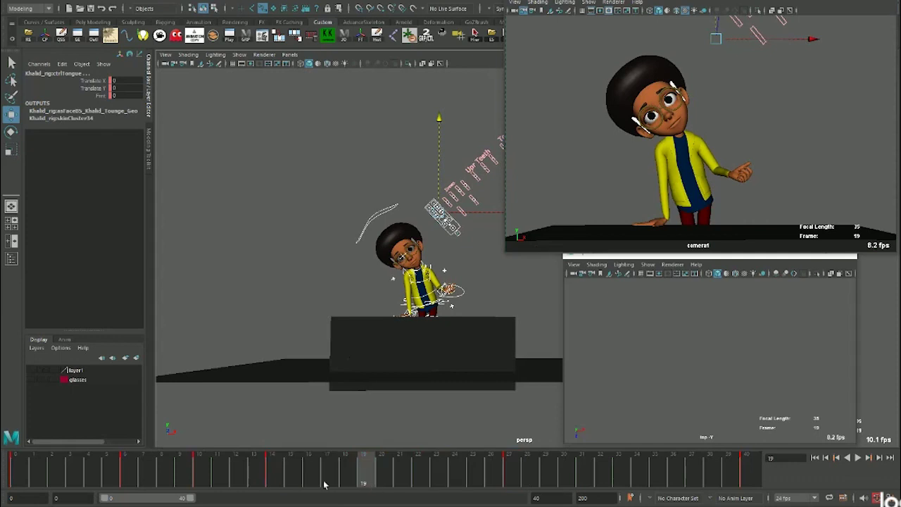
left_click_drag(268, 476, 560, 476, "shift")
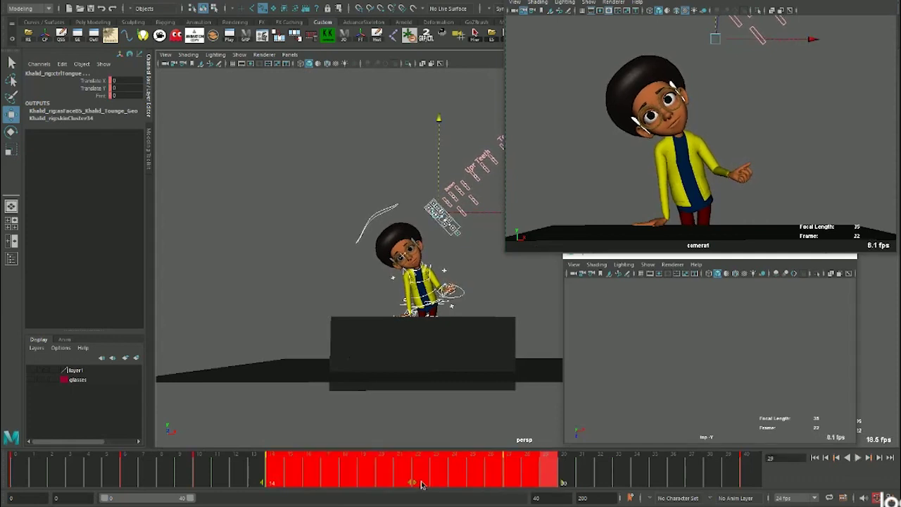
Step through the key poses from frame 8 onward to check the new timing
left_click(131, 473)
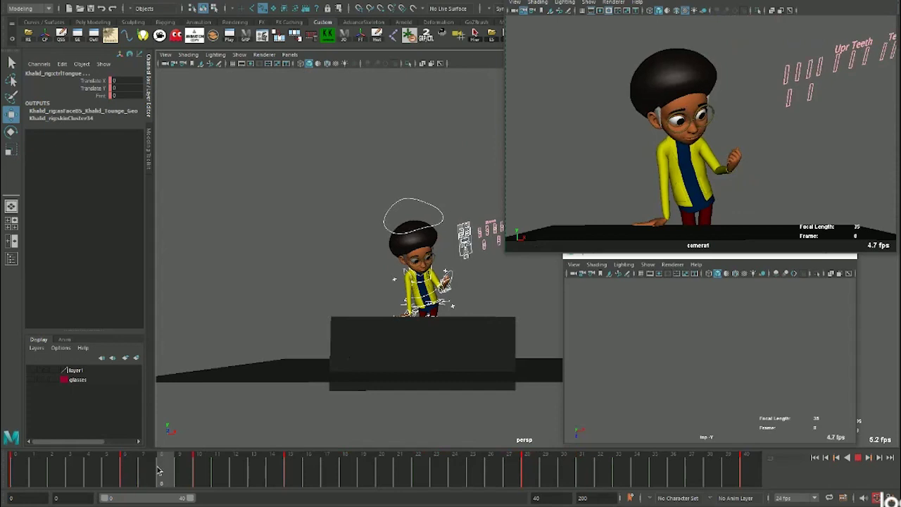
key("Escape")
left_click(130, 473)
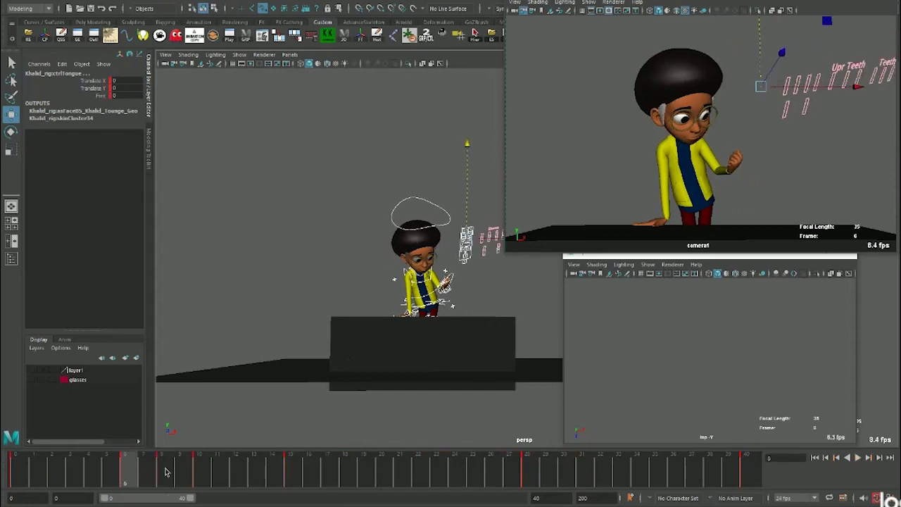
left_click(166, 472)
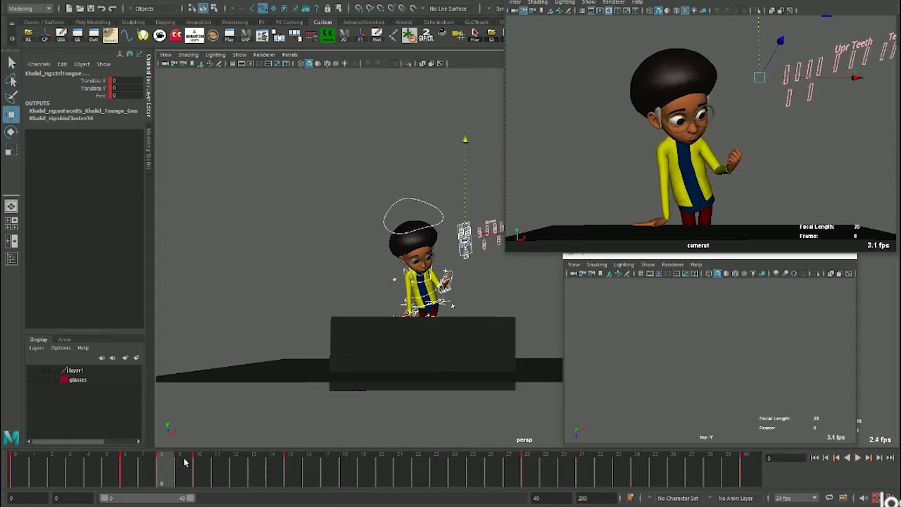
key("comma")
key("period")
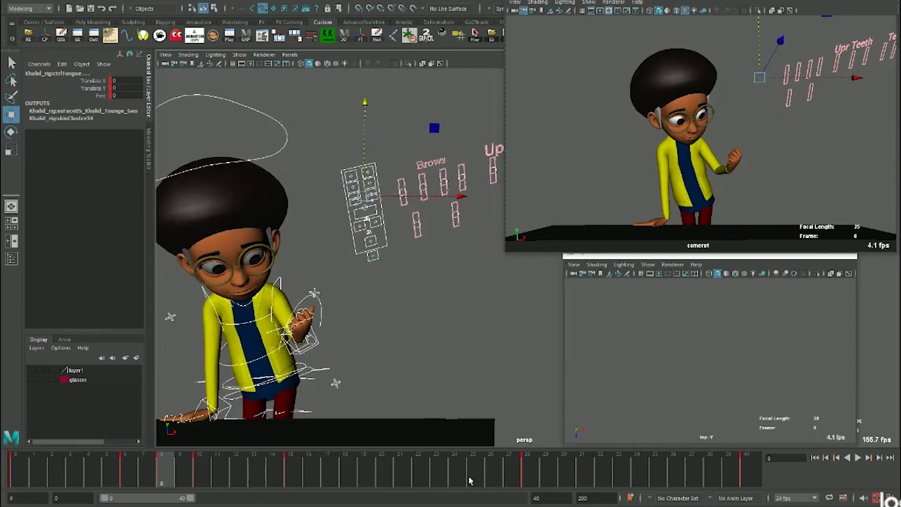
Select the boy's left-hand IK control and compare the key poses around frames 6 and 8
scroll(388, 233, "up", 5)
left_click(326, 348)
left_click_drag(345, 350, 303, 366, "alt")
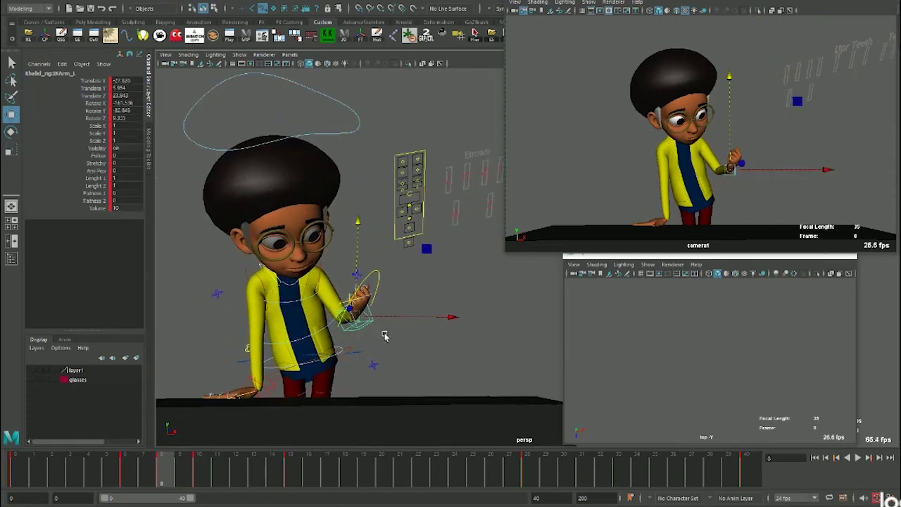
left_click(125, 472)
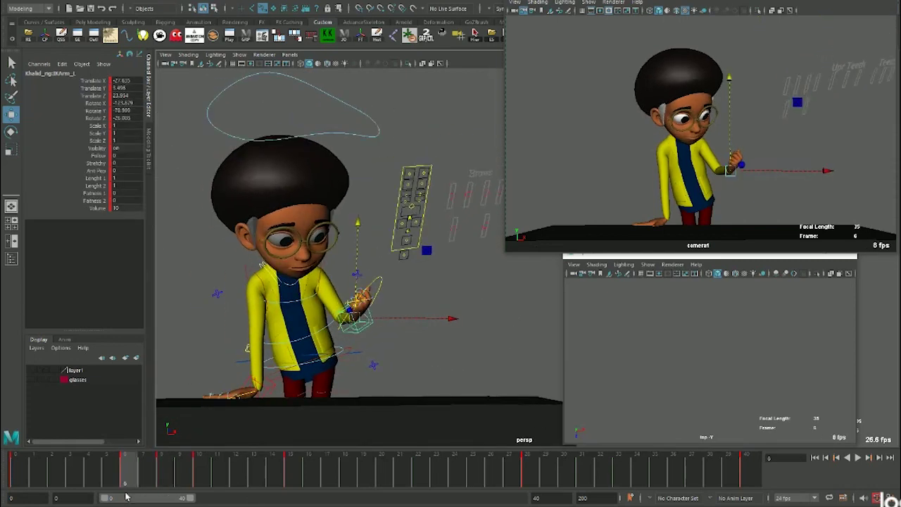
left_click(162, 473)
key("comma")
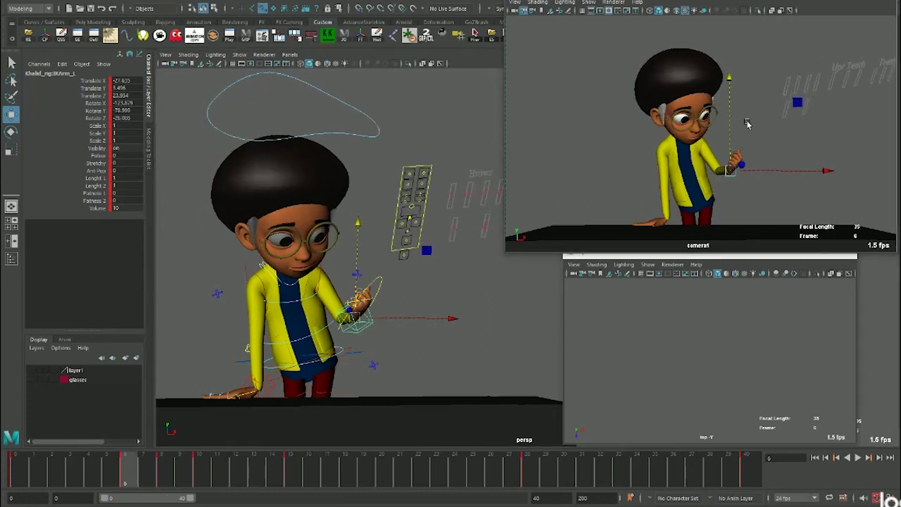
key("period")
Rotate the left hand at frame 8 to about X -184.3, Y 76.9, Z -82.1, comparing neighbouring keys
key("e")
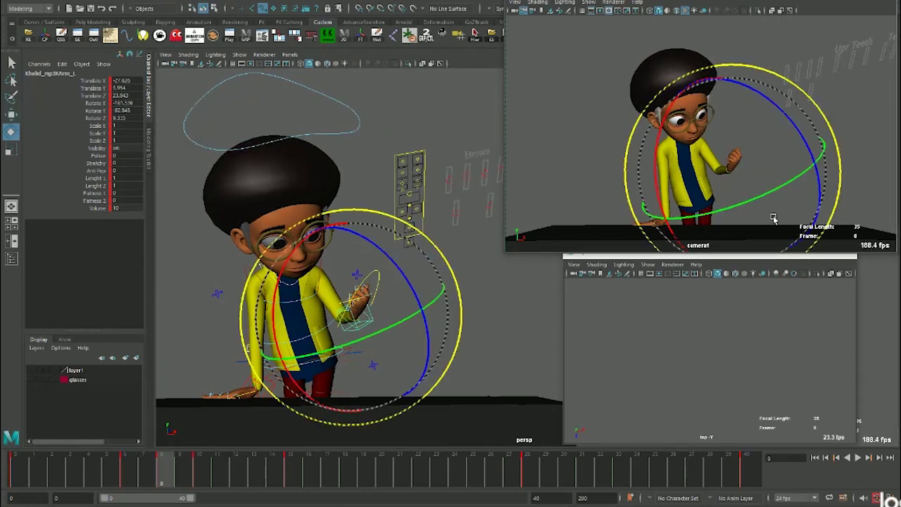
left_click_drag(775, 201, 770, 235)
key("comma")
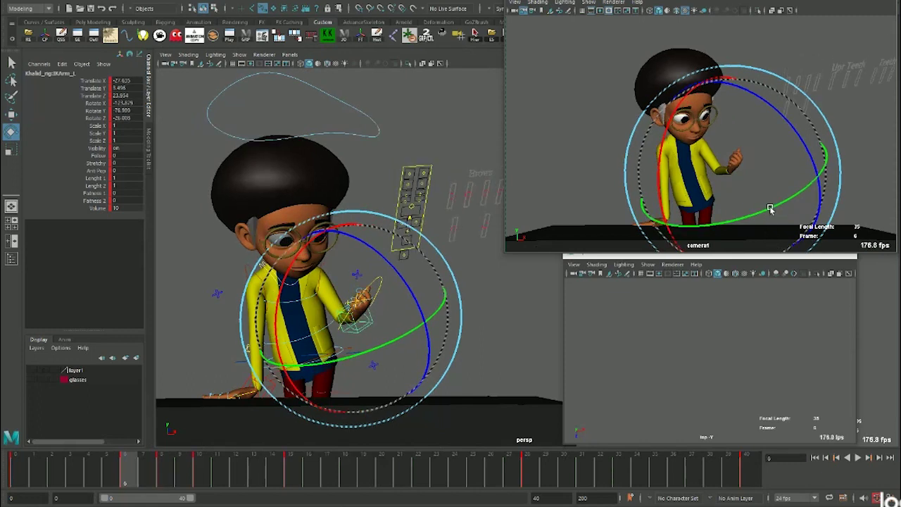
key("period")
key("comma")
key("period")
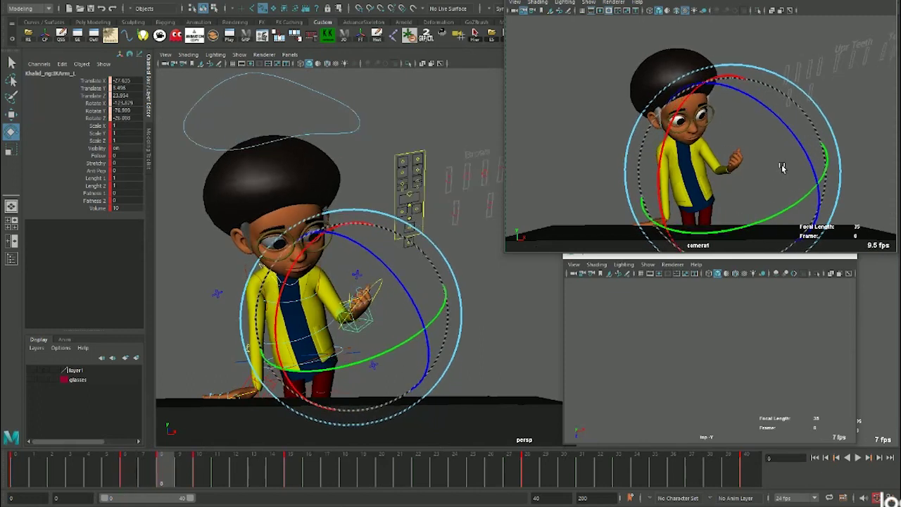
key("comma")
key("period")
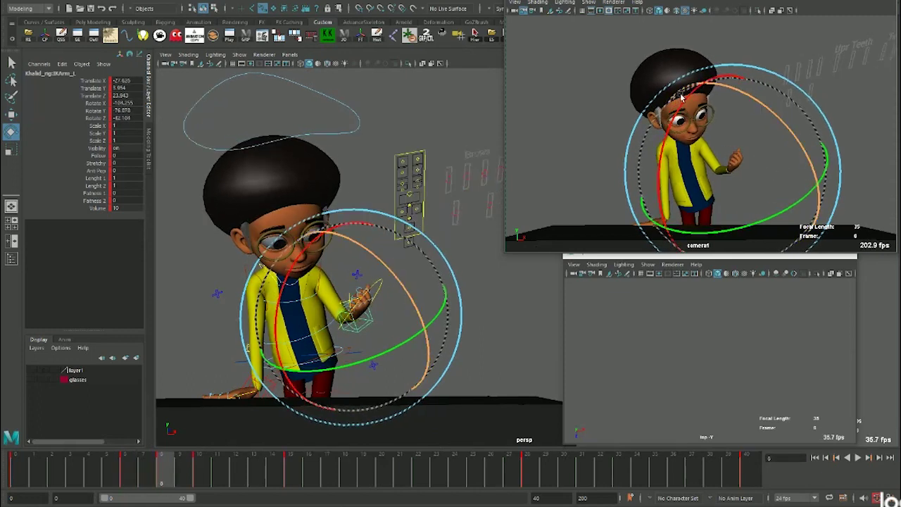
key("w")
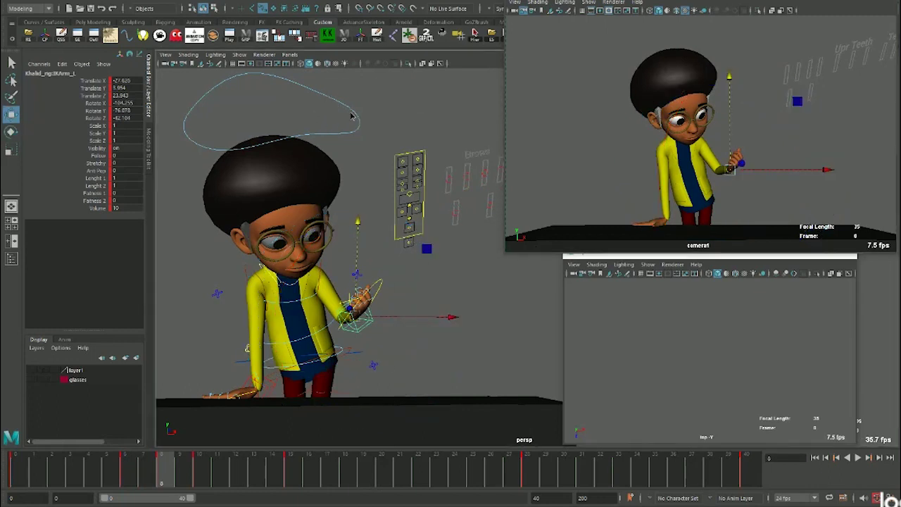
right_click_drag(352, 116, 395, 97)
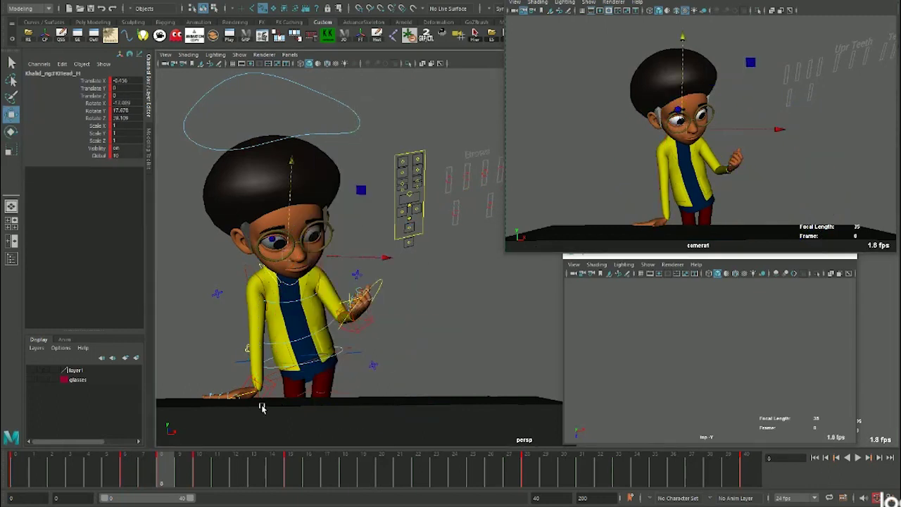
Tilt the boy's head slightly on its key at frame 8
left_click(126, 471)
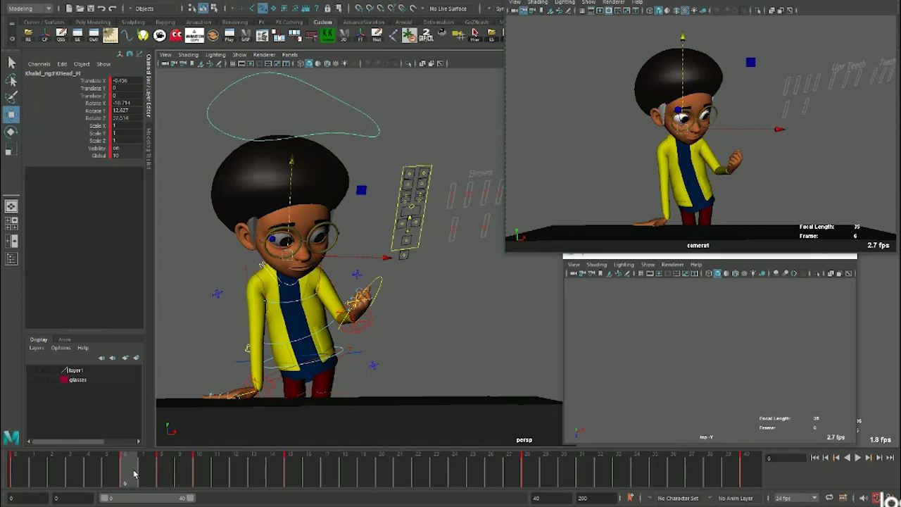
left_click_drag(134, 474, 151, 467)
key("period")
key("period")
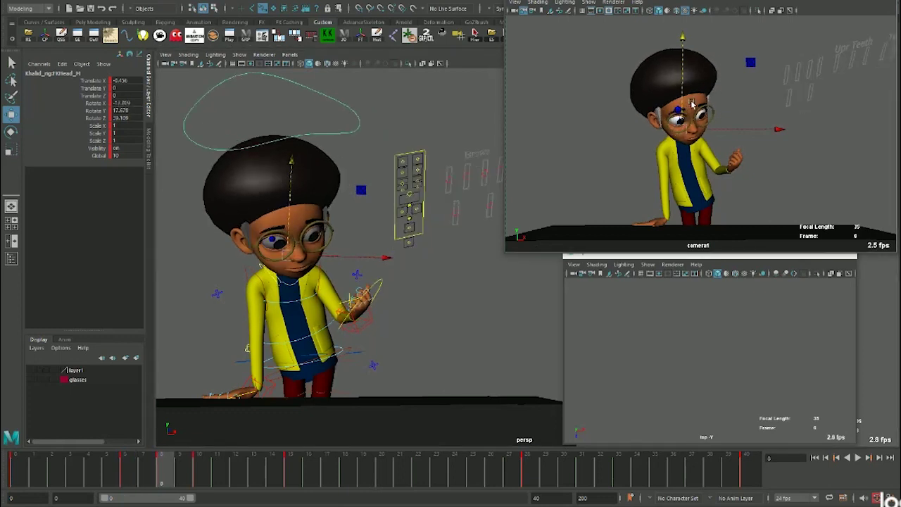
key("comma")
key("comma")
key("e")
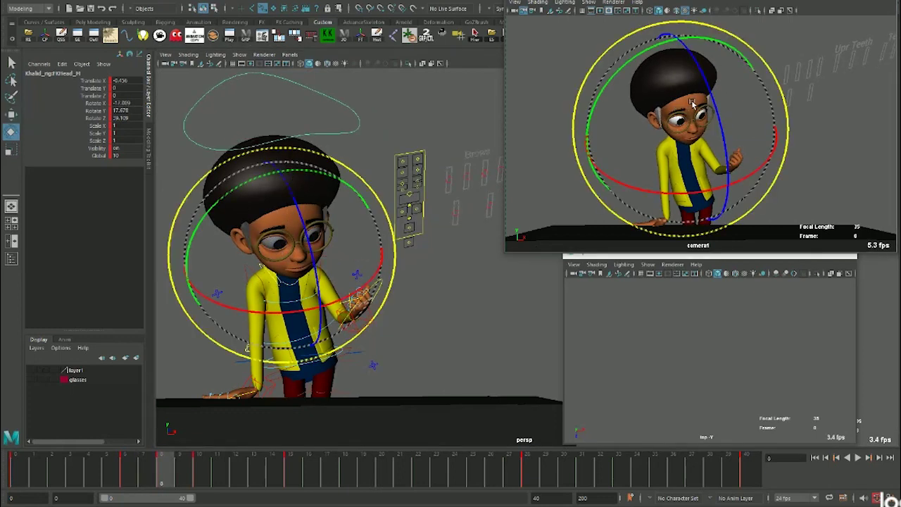
left_click_drag(693, 113, 704, 140)
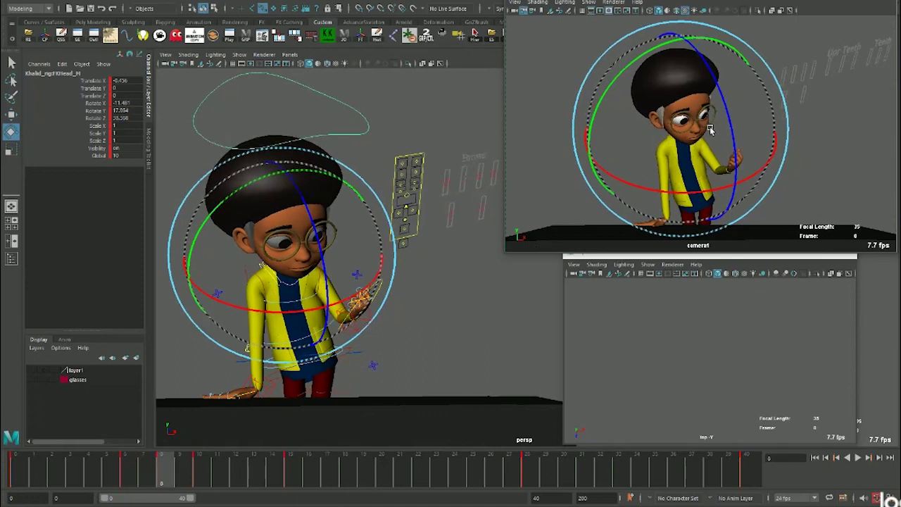
Turn the head further down at frame 10 (Rotate X about -76.4) and compare frames 10–15
key("period")
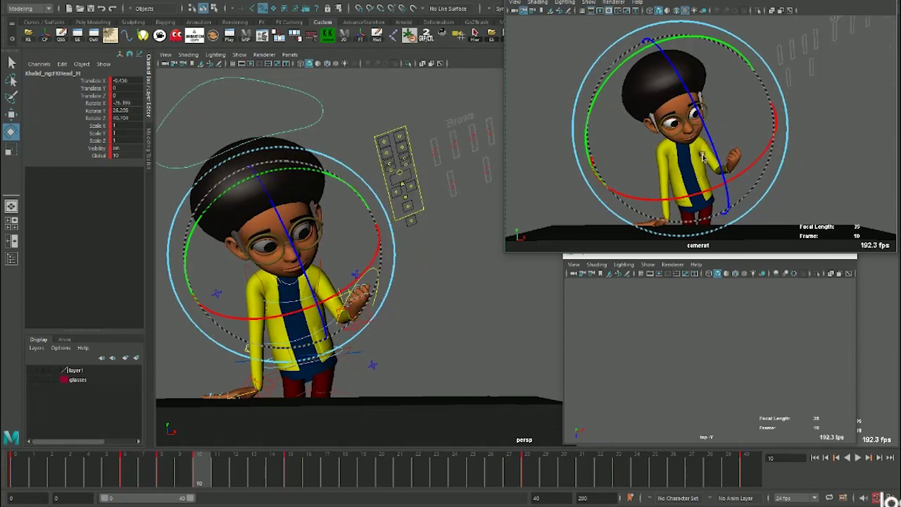
left_click_drag(702, 158, 707, 165)
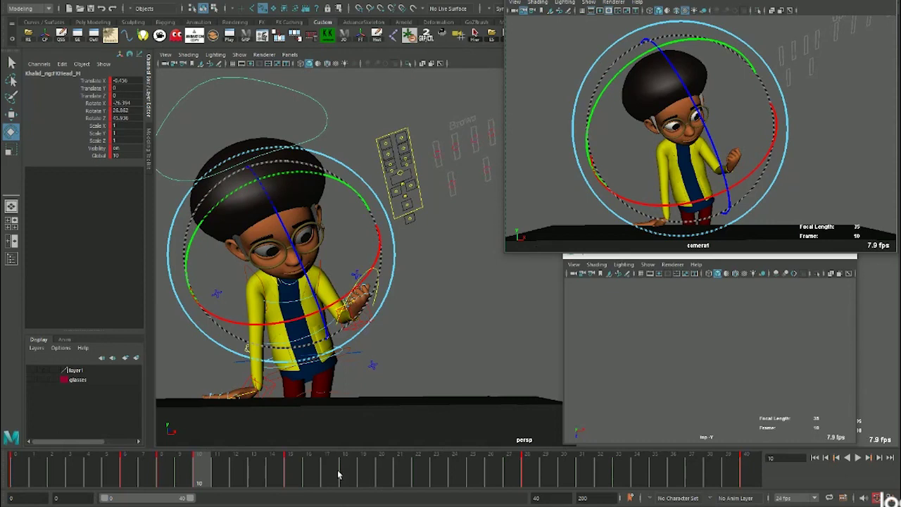
mouse_move(232, 476)
left_mouse_down()
mouse_move(271, 472)
mouse_move(221, 464)
mouse_move(290, 471)
left_mouse_up()
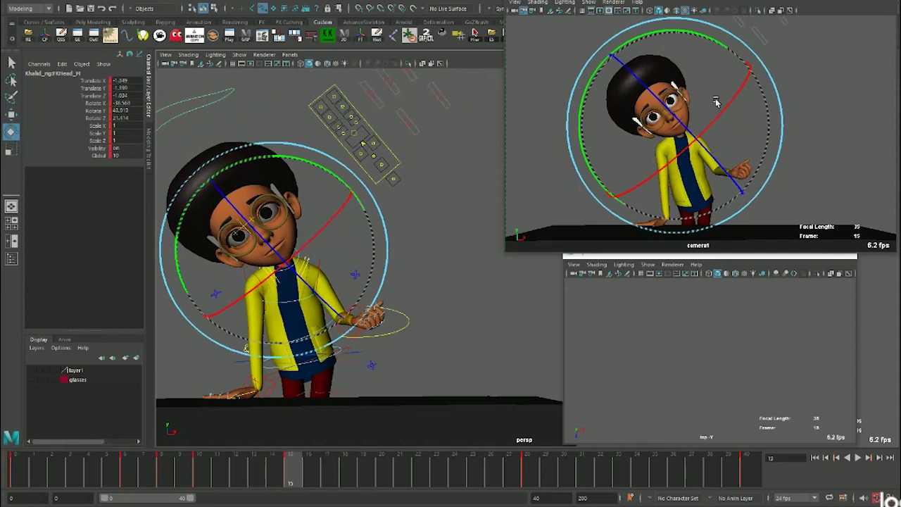
key("comma")
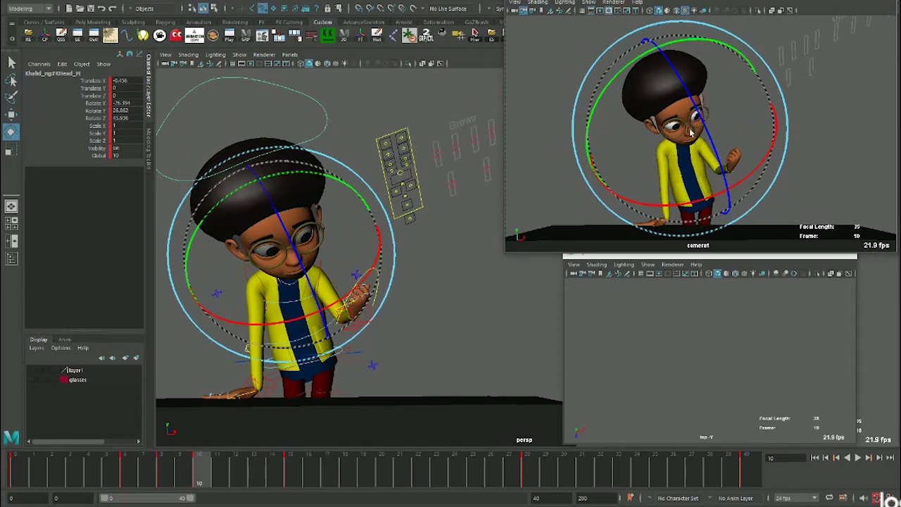
key("period")
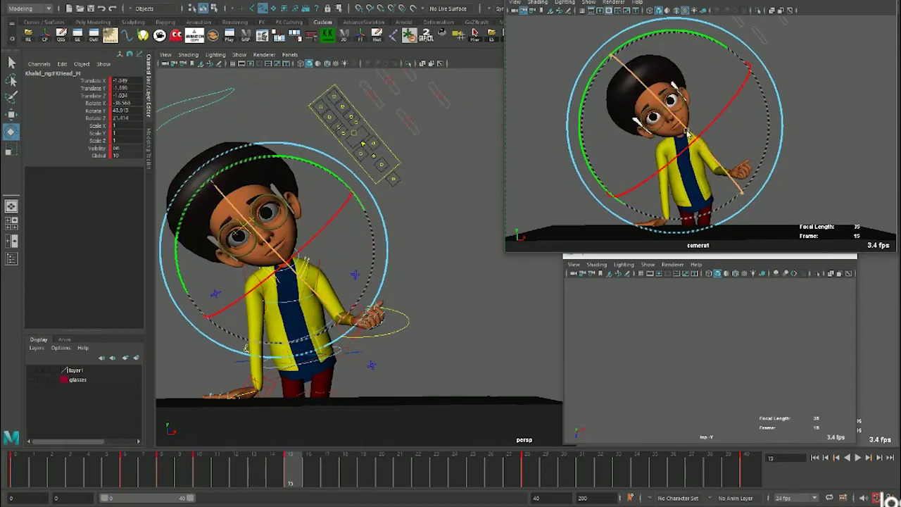
left_click_drag(251, 479, 236, 479)
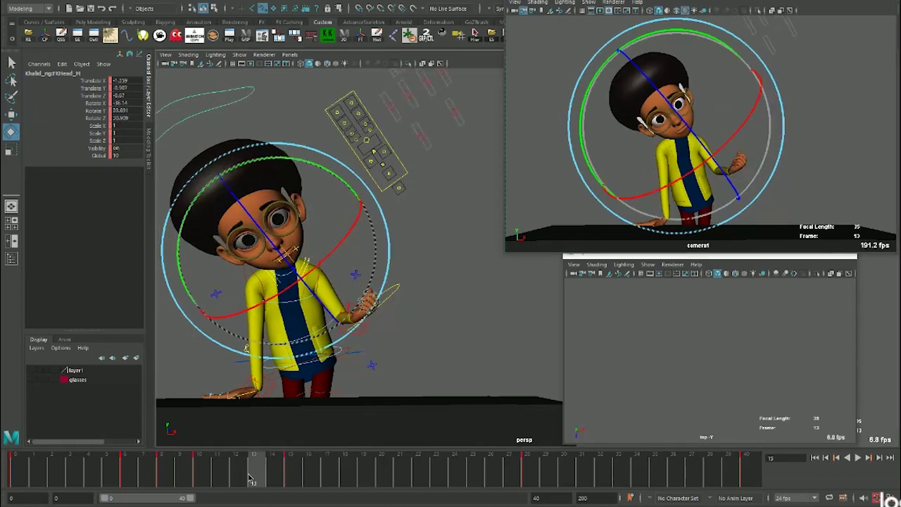
Reselect the head control and tilt the boy's head on the key at frame 12
key("w")
scroll(236, 166, "down", 5)
left_click(493, 190)
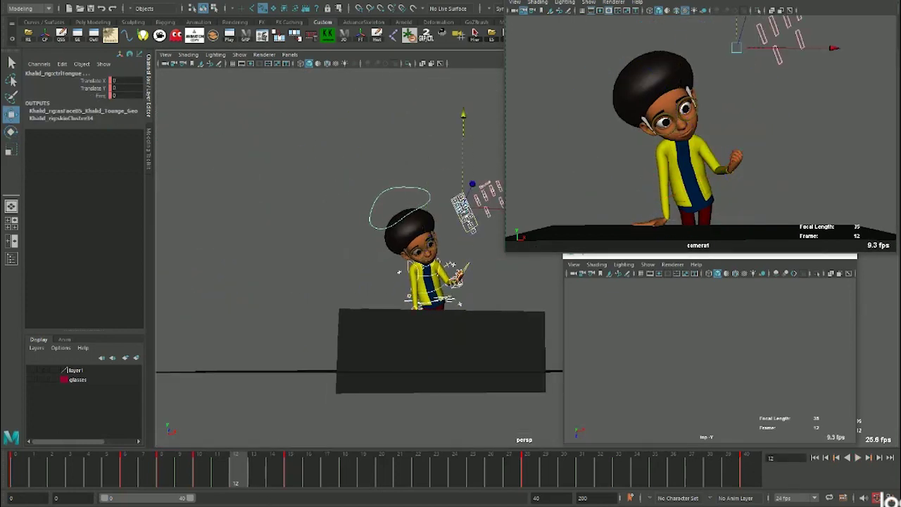
scroll(287, 211, "up", 5)
left_click(216, 92)
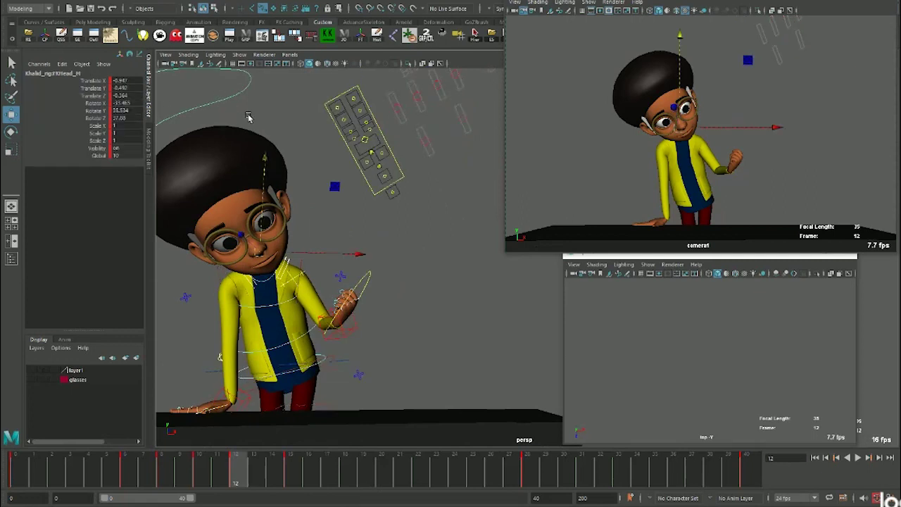
key("comma")
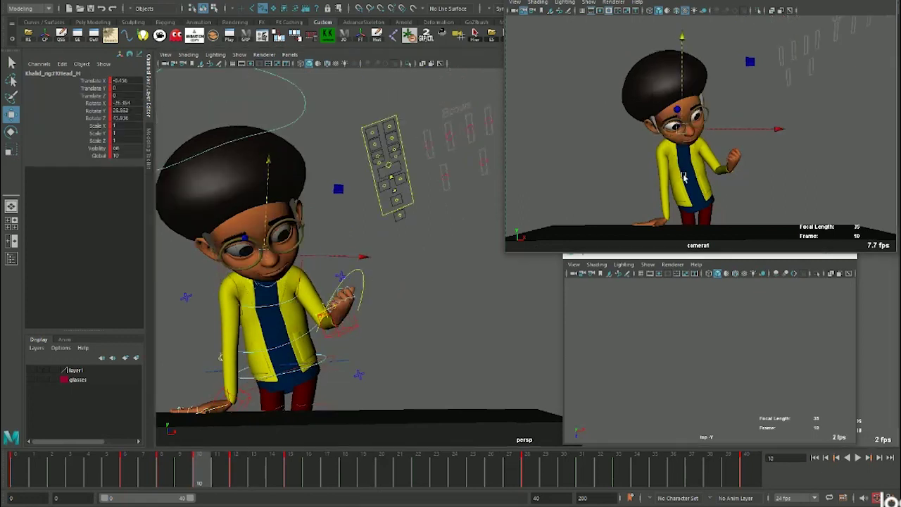
key("period")
key("period")
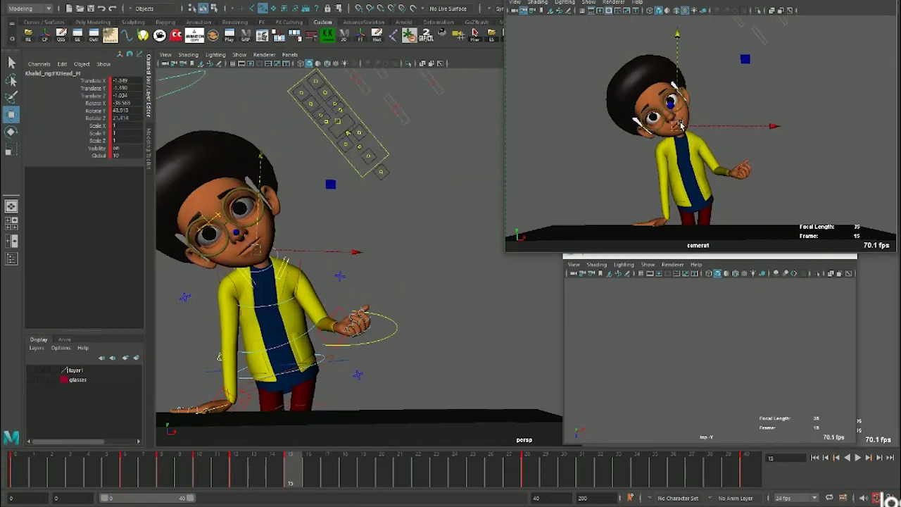
key("comma")
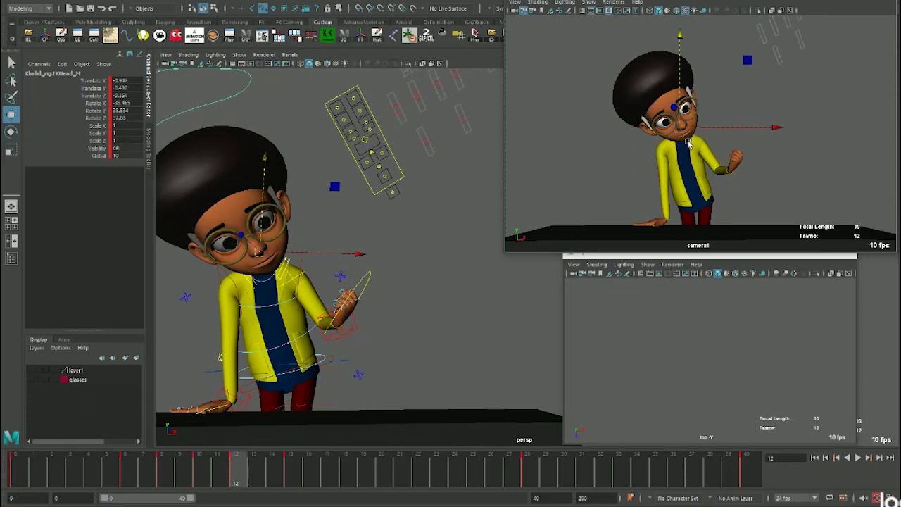
key("e")
left_click_drag(697, 185, 690, 185)
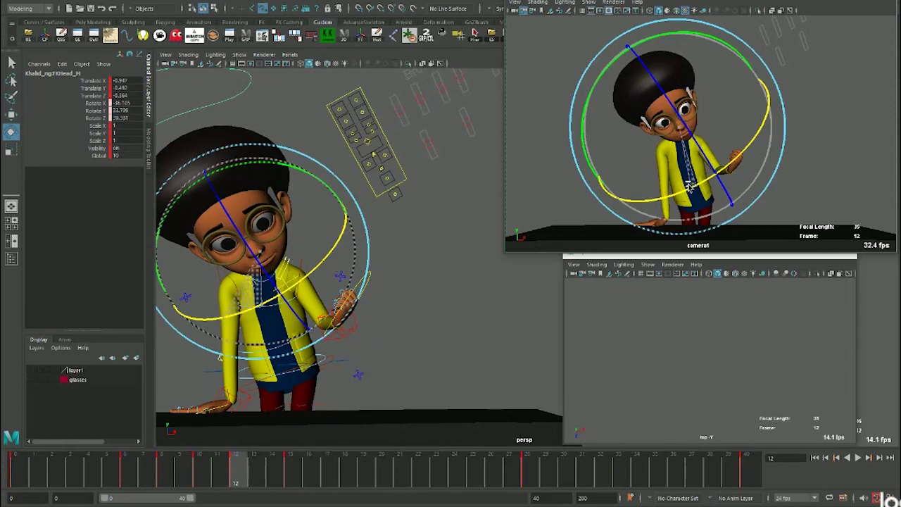
key("w")
Adjust the head tilt further, checking it with repeated playback
key("alt+v")
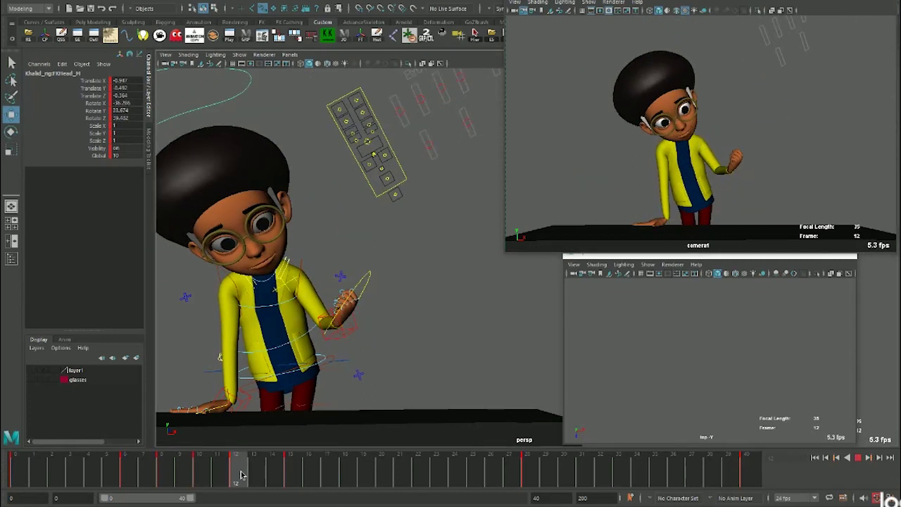
key("alt+v")
key("e")
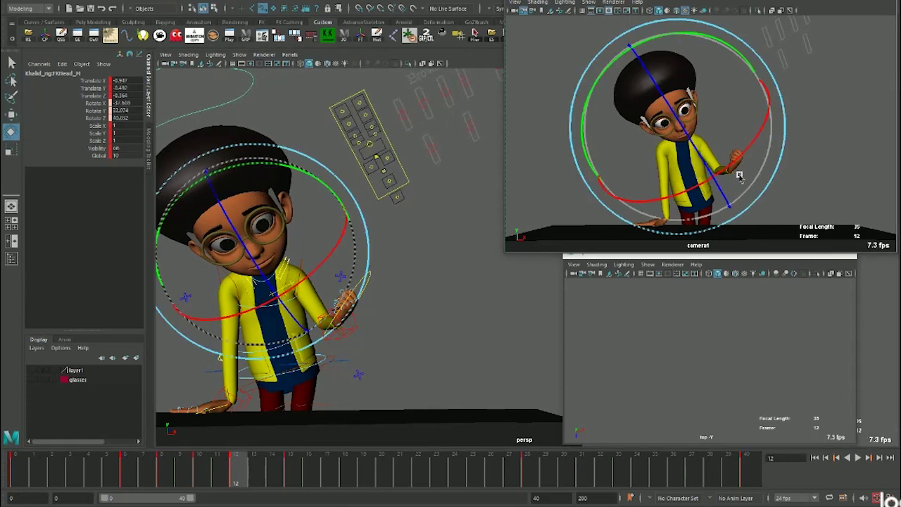
left_click_drag(741, 172, 737, 183)
key("w")
key("alt+v")
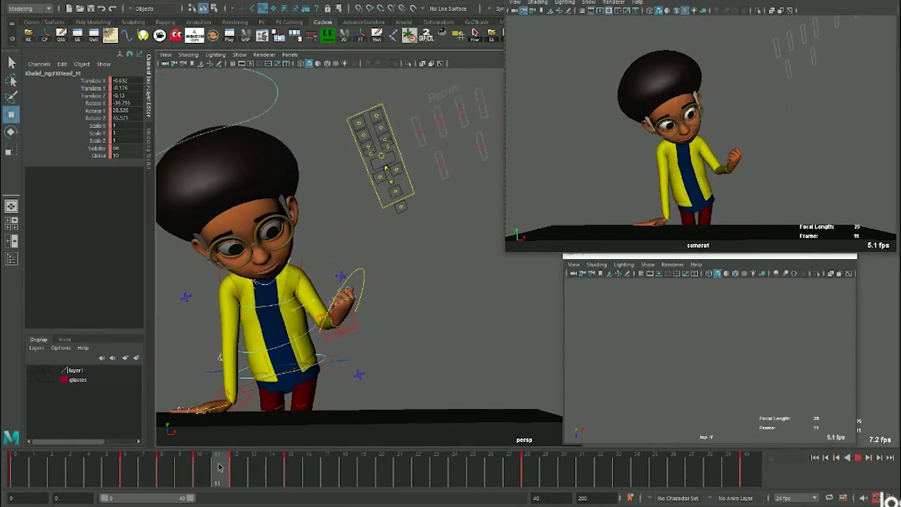
key("alt+v")
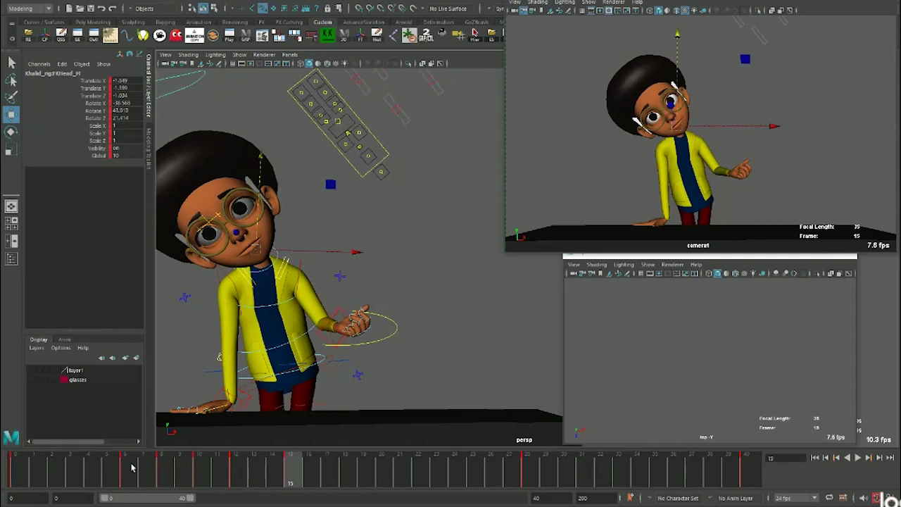
key("alt+v")
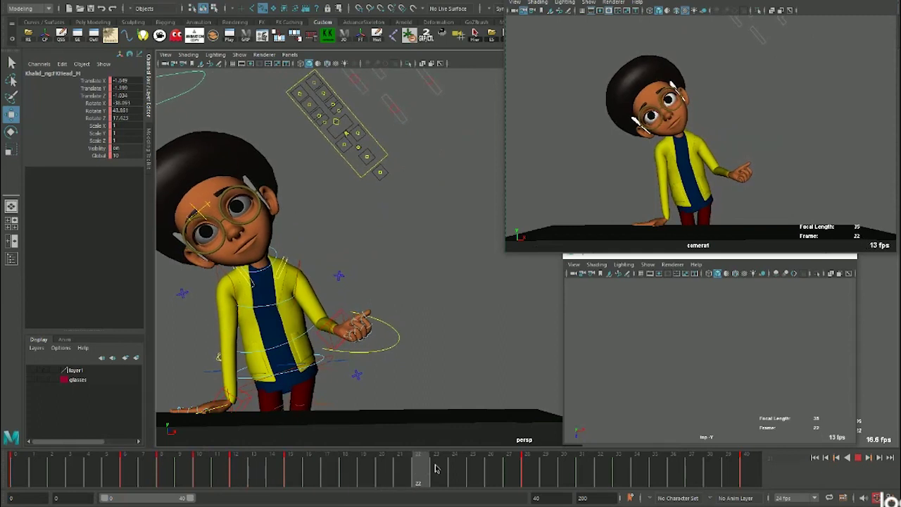
key("alt+v")
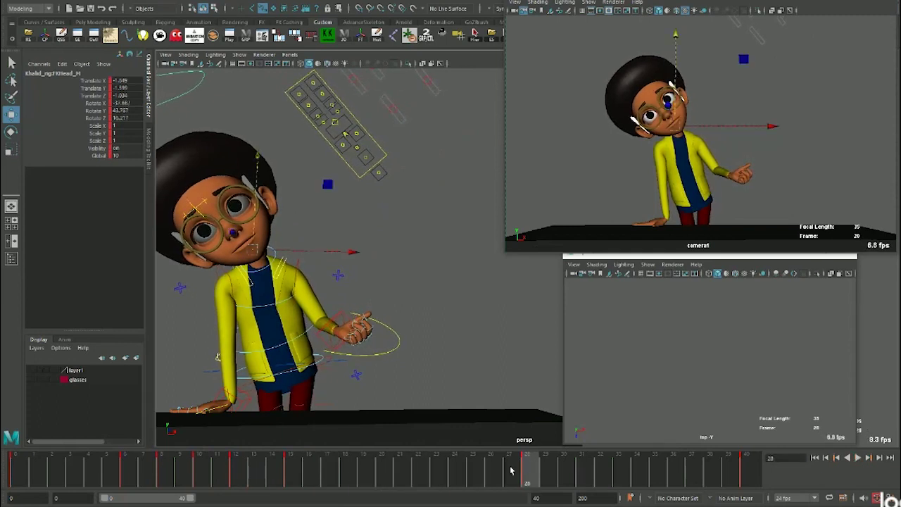
Tilt the head slightly once more on this pose and play it back
key("e")
left_click_drag(645, 193, 648, 191)
key("w")
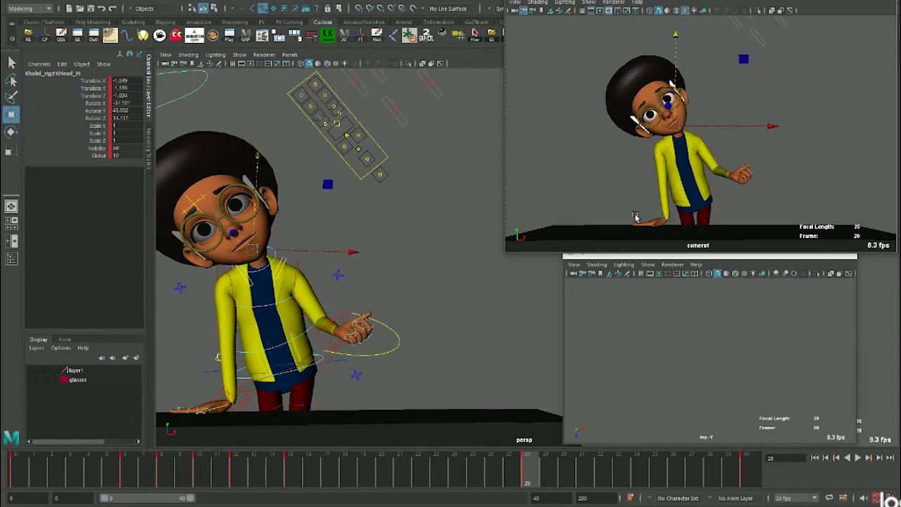
key("alt+v")
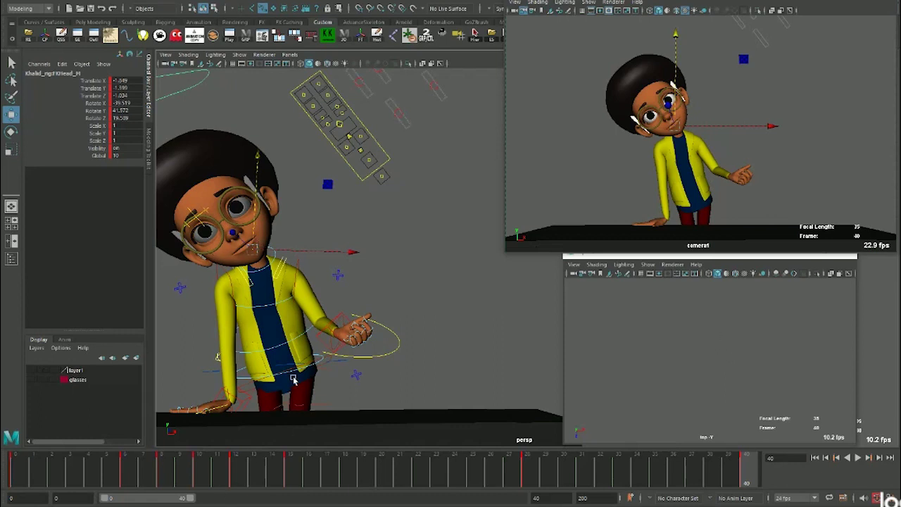
Select all rig controls and review the animation from frame 20 through the final pose at 40
right_click_drag(276, 340, 177, 209, "alt")
left_click_drag(319, 122, 484, 445)
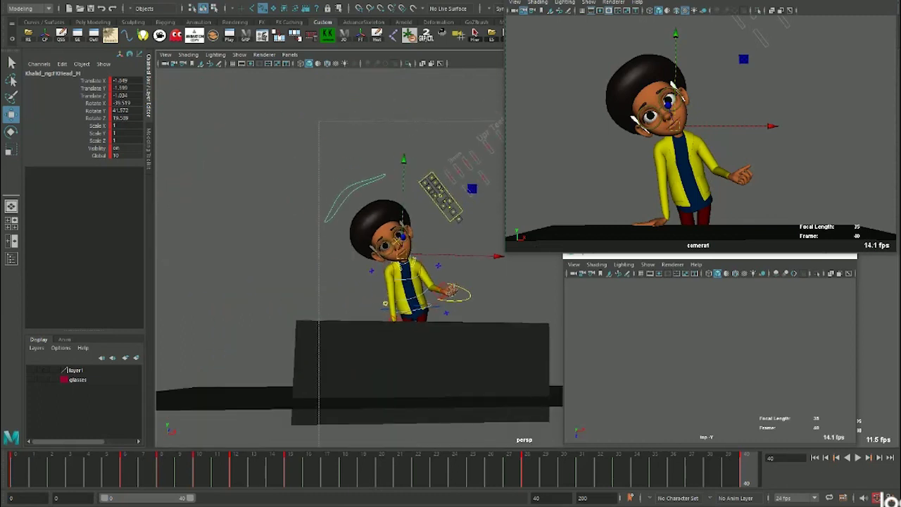
left_click_drag(506, 477, 534, 481)
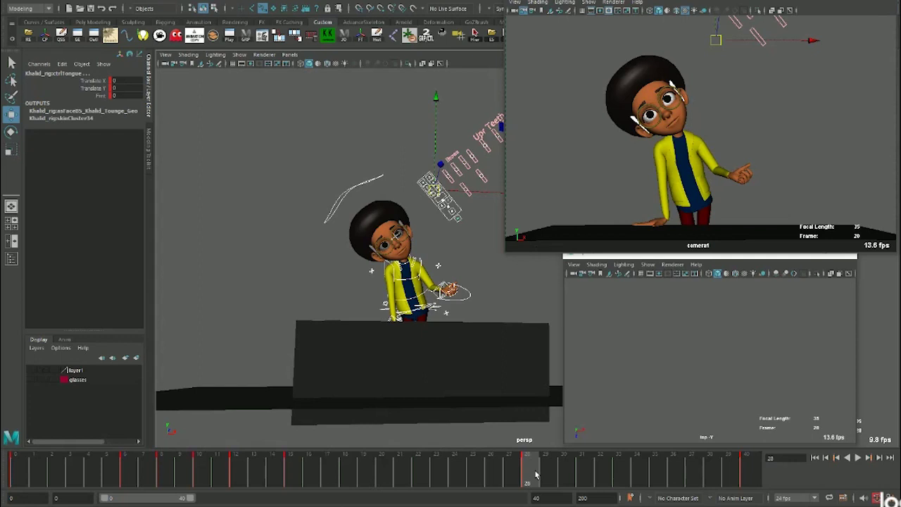
left_click_drag(548, 473, 784, 484)
key("alt+v")
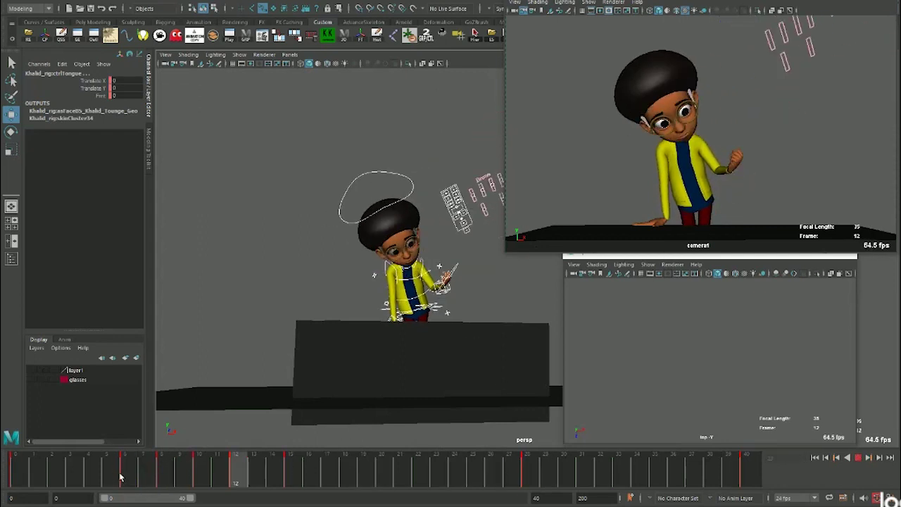
key("Escape")
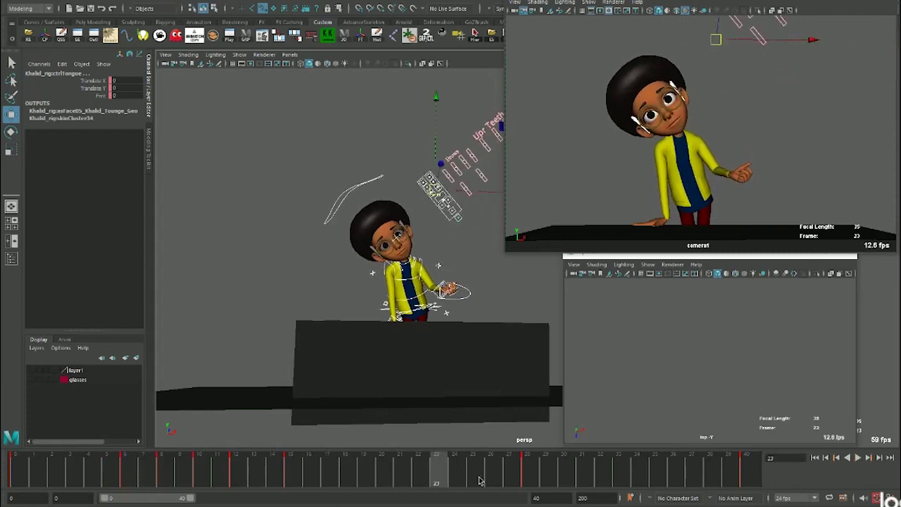
left_click(753, 483)
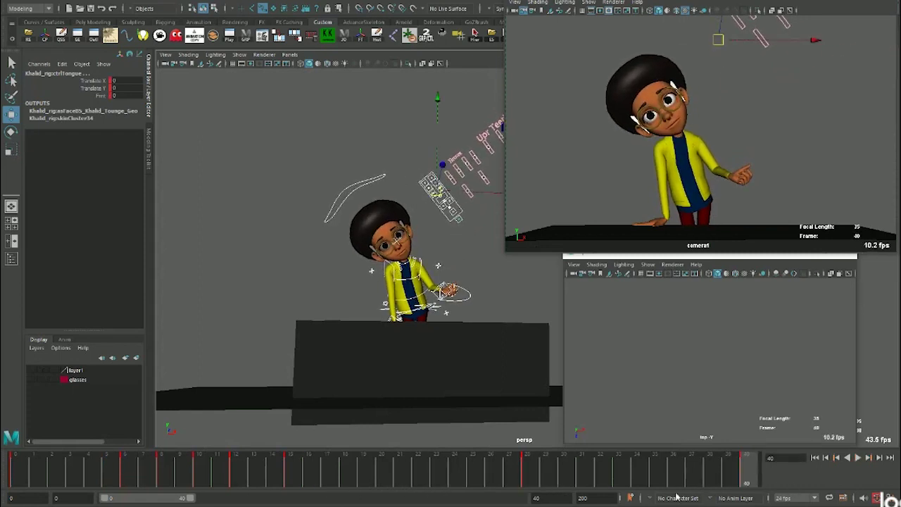
scroll(388, 311, "up", 3)
Rotate the IKArm_L control at frame 40 to about X -95.2, Y -30.3, Z -87.9
scroll(388, 311, "up", 2)
left_click(390, 308)
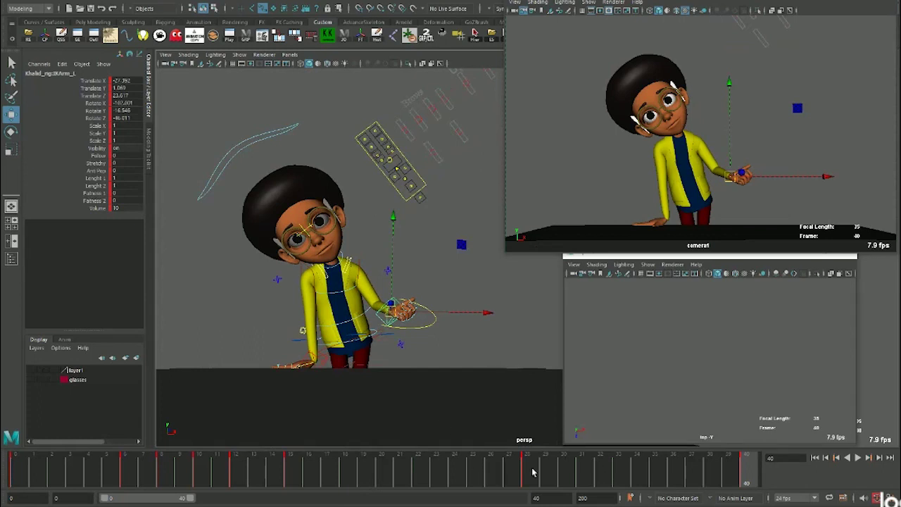
key("alt+v")
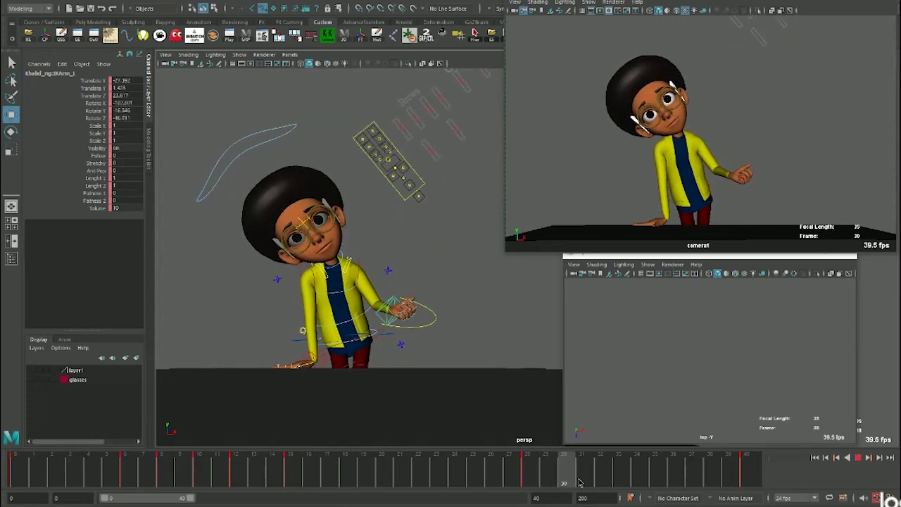
key("alt+v")
key("e")
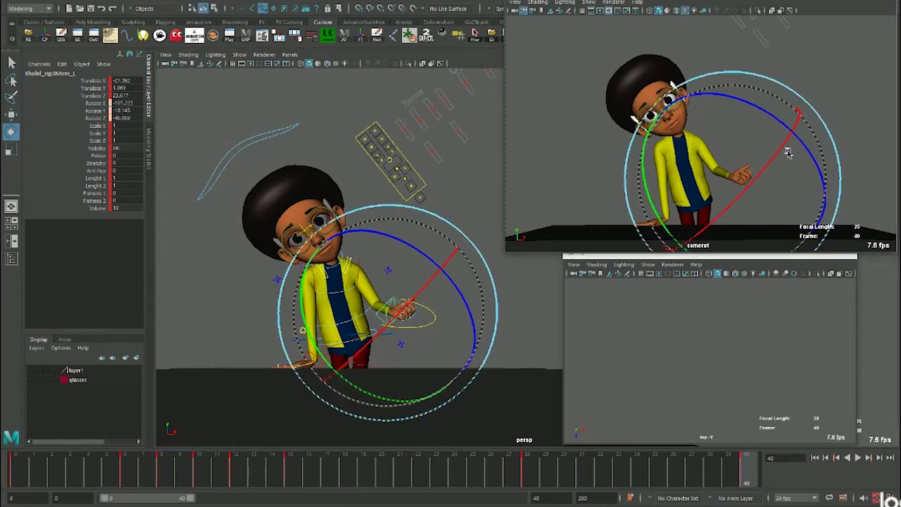
left_click_drag(789, 154, 731, 132)
key("w")
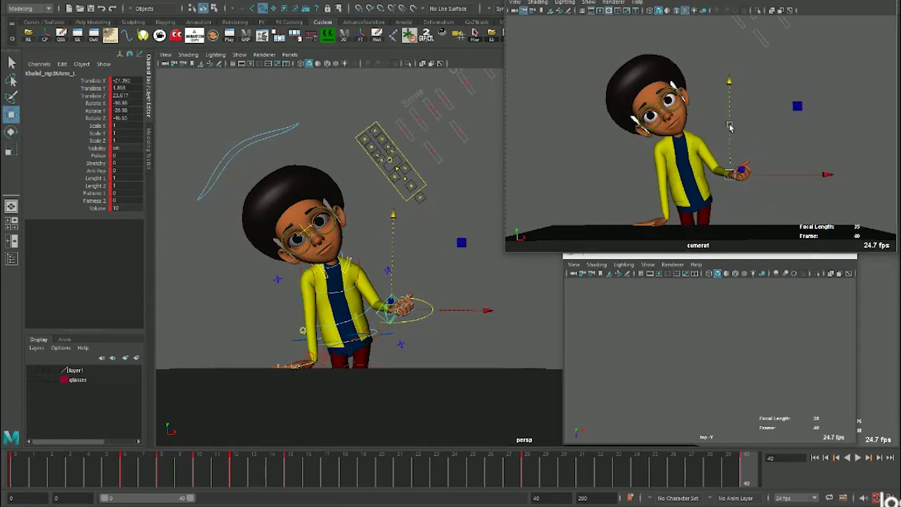
key("alt+v")
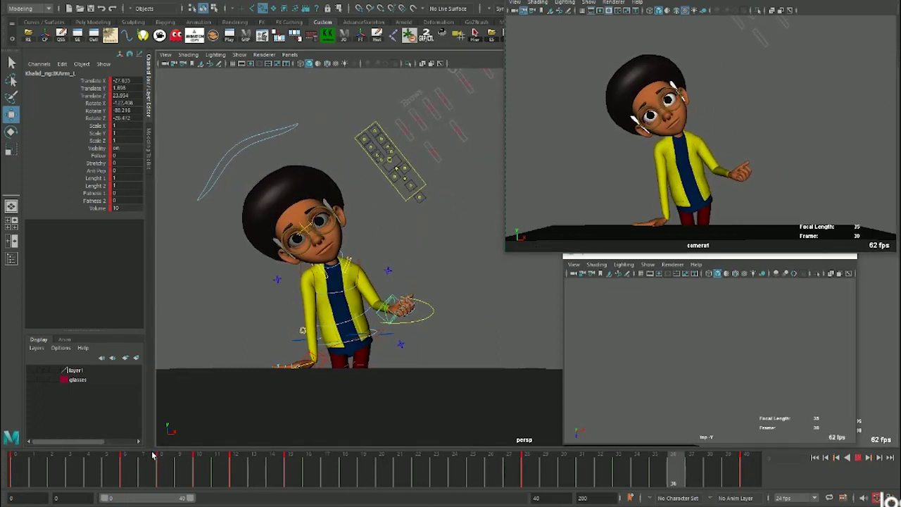
key("alt+v")
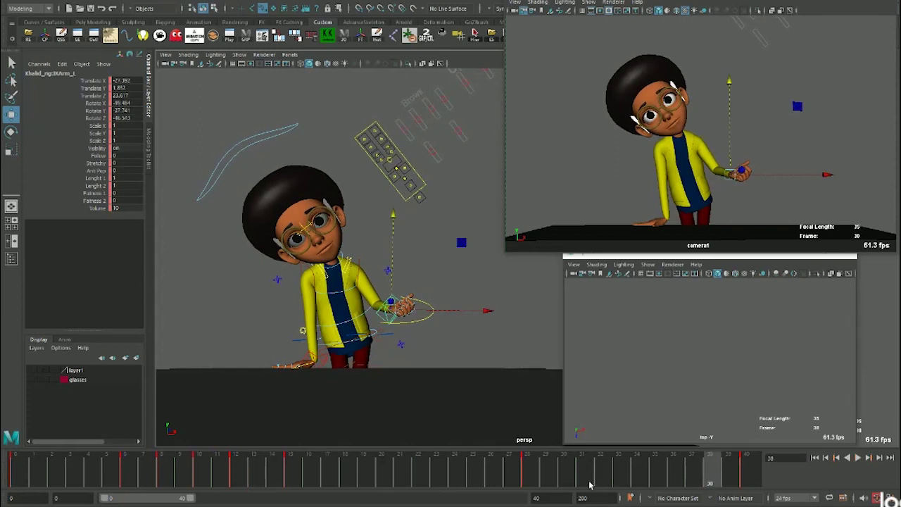
Compare the frame 40 hand pose with the previous key and play back to check it
left_click(745, 476)
key("e")
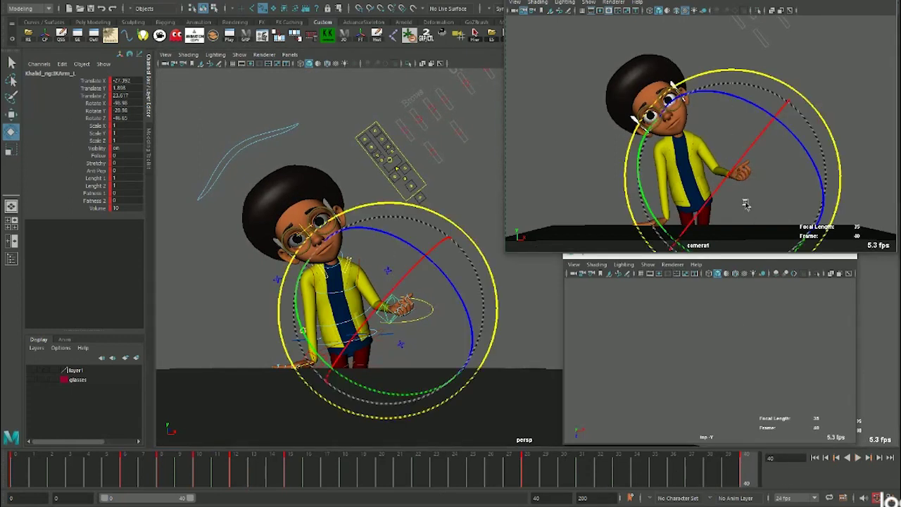
key("comma")
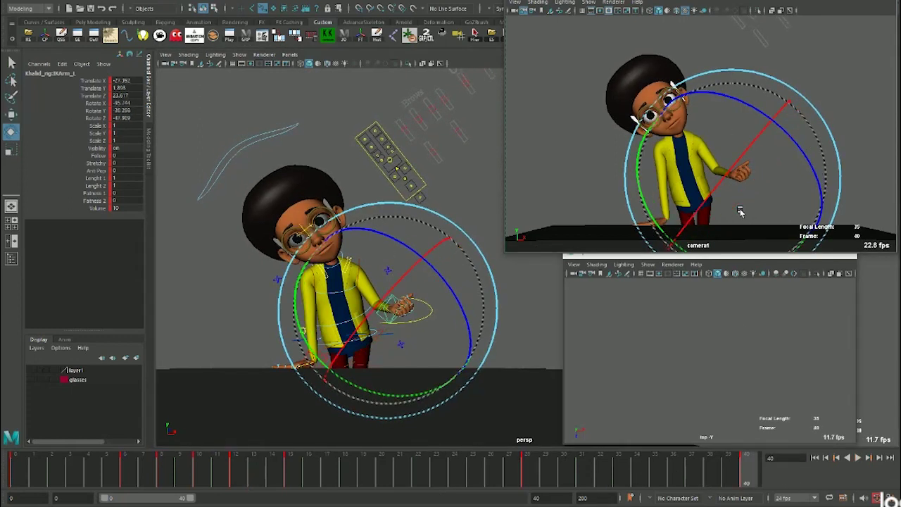
key("period")
key("alt+v")
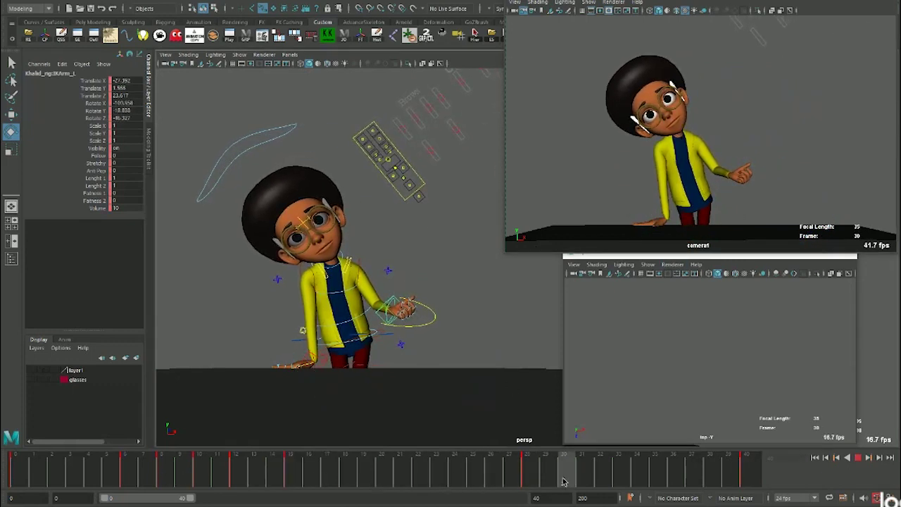
key("alt+v")
key("w")
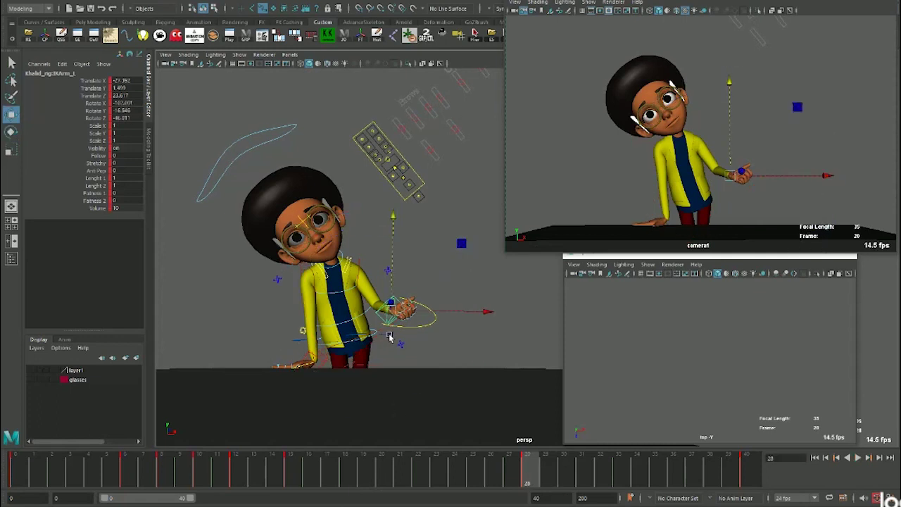
left_click(390, 337)
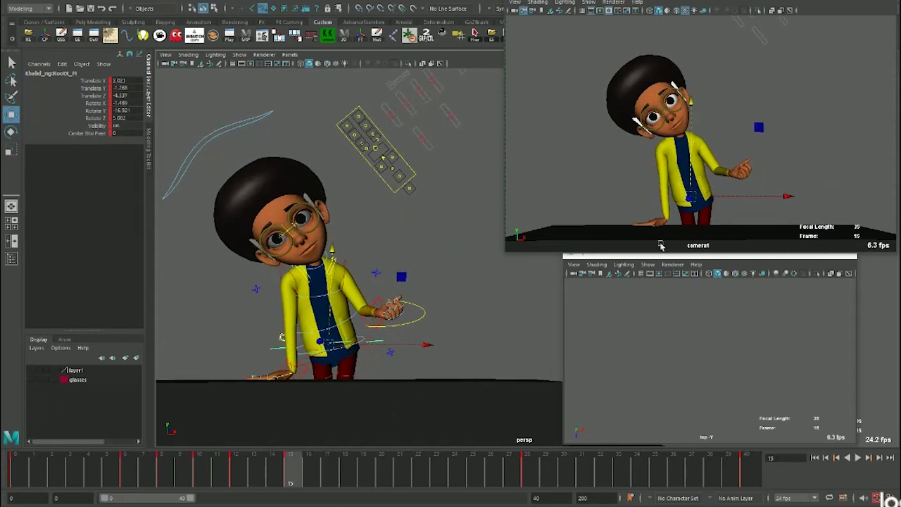
Scrub through the body motion and delete the key at frame 12
left_click_drag(251, 469, 294, 462)
mouse_move(121, 470)
left_mouse_down()
mouse_move(344, 478)
mouse_move(293, 473)
left_mouse_up()
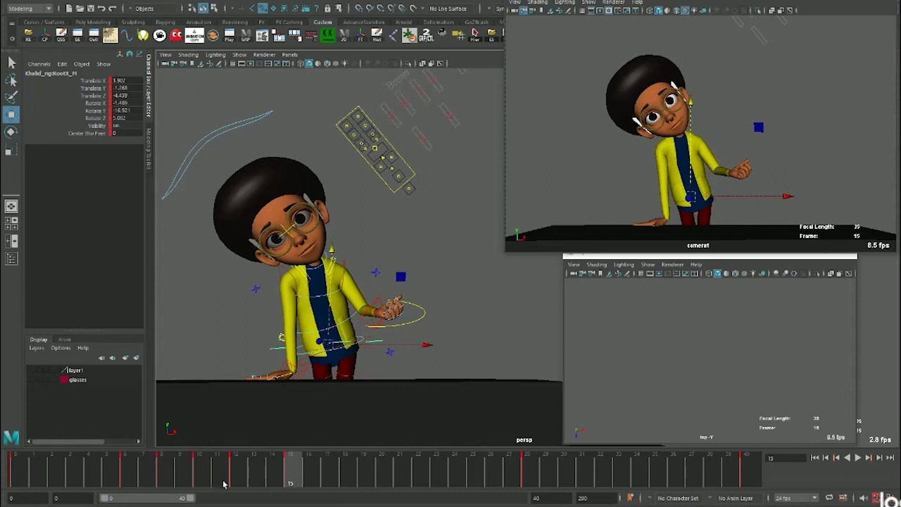
left_click_drag(224, 485, 246, 477)
right_click(250, 479)
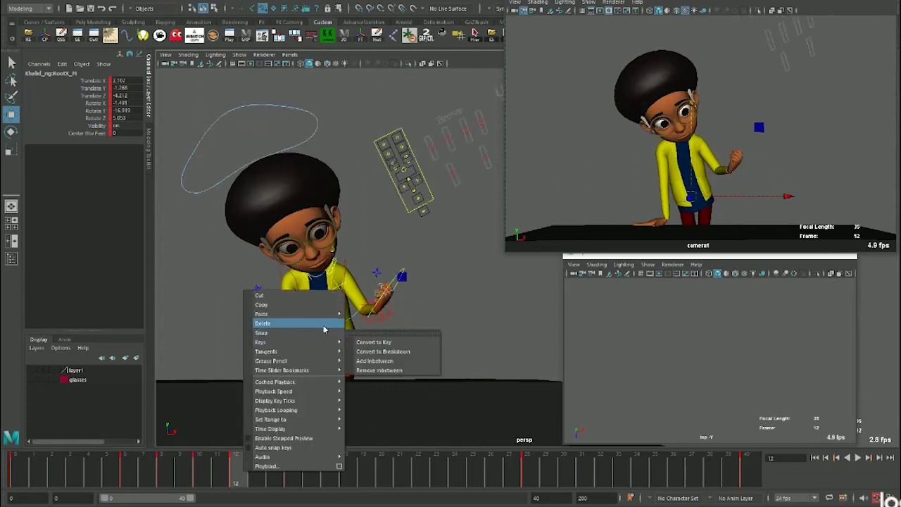
left_click(272, 336)
left_click(169, 476)
right_click(169, 476)
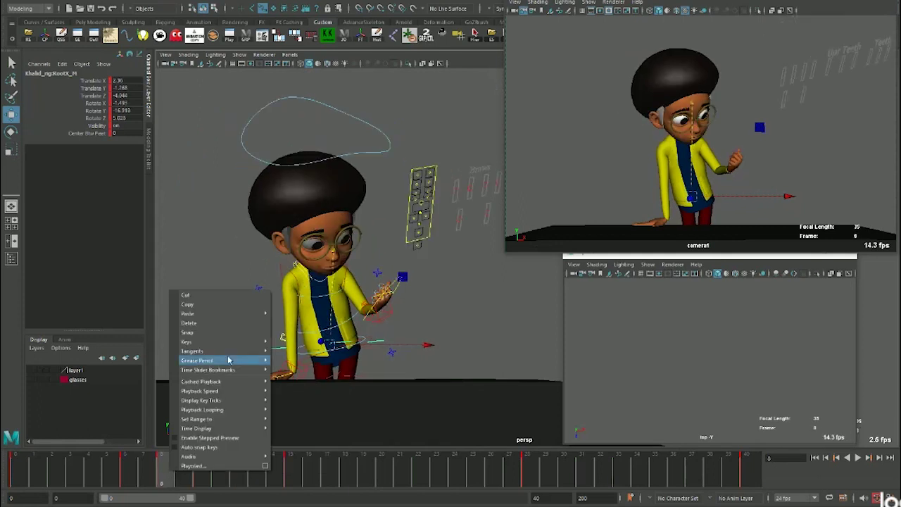
left_click(331, 345)
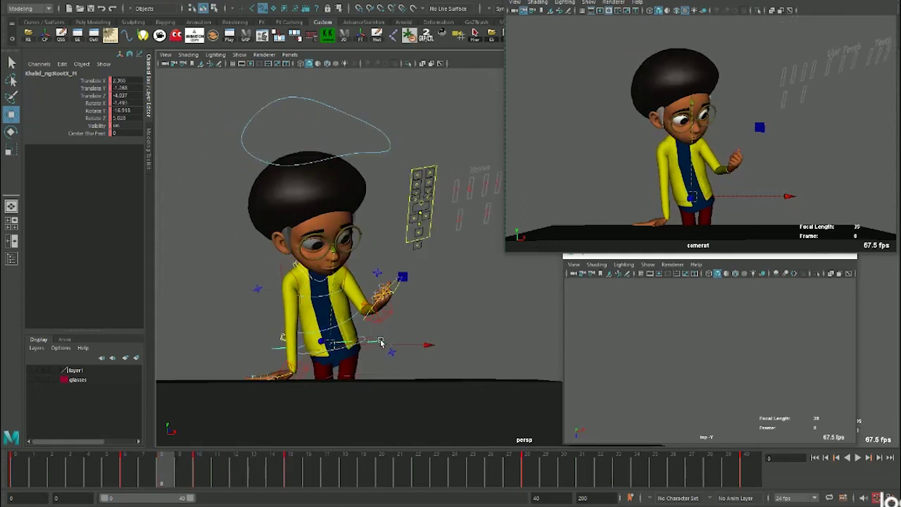
Scrub between frames 6 and 10 to compare the body lean
left_click_drag(127, 467, 198, 467)
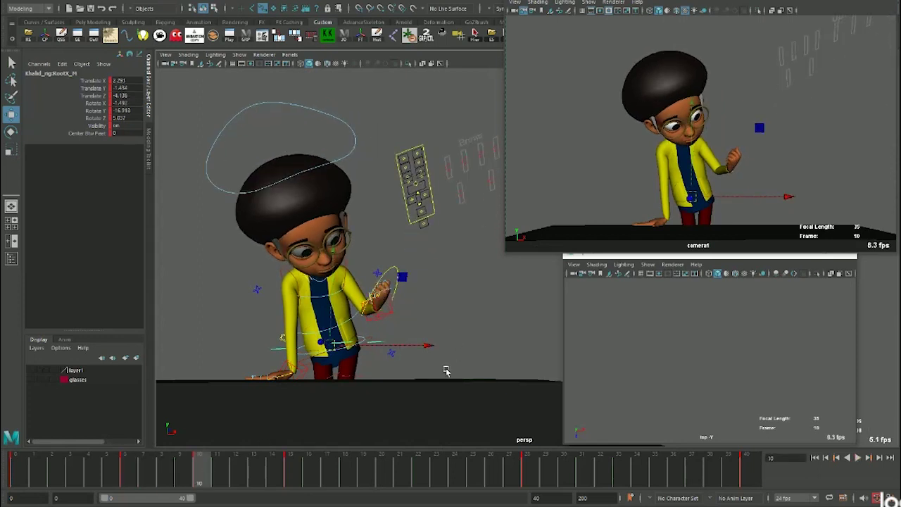
left_click_drag(168, 473, 201, 464)
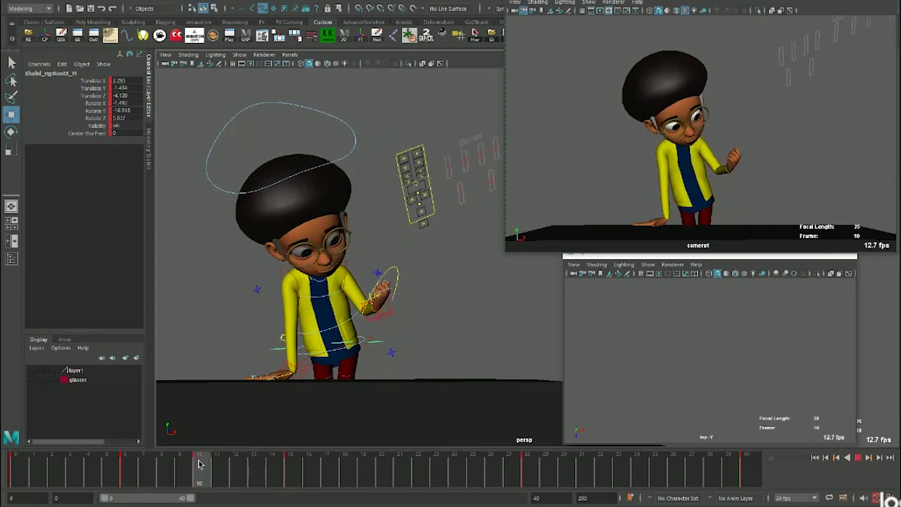
left_click(130, 470)
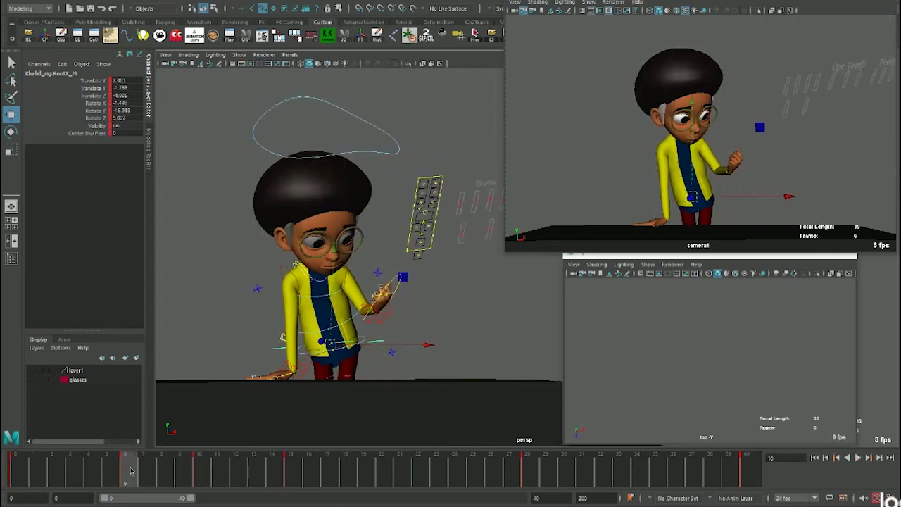
left_click_drag(128, 472, 180, 472)
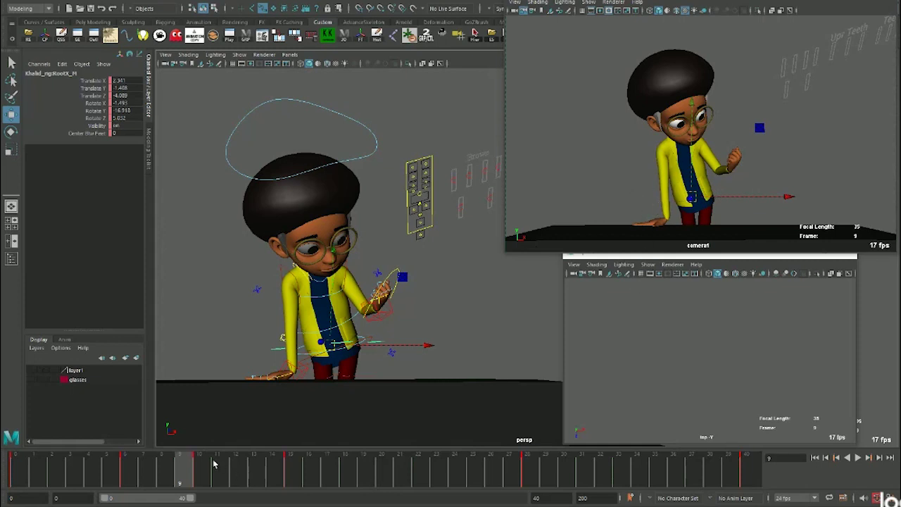
left_click(124, 468)
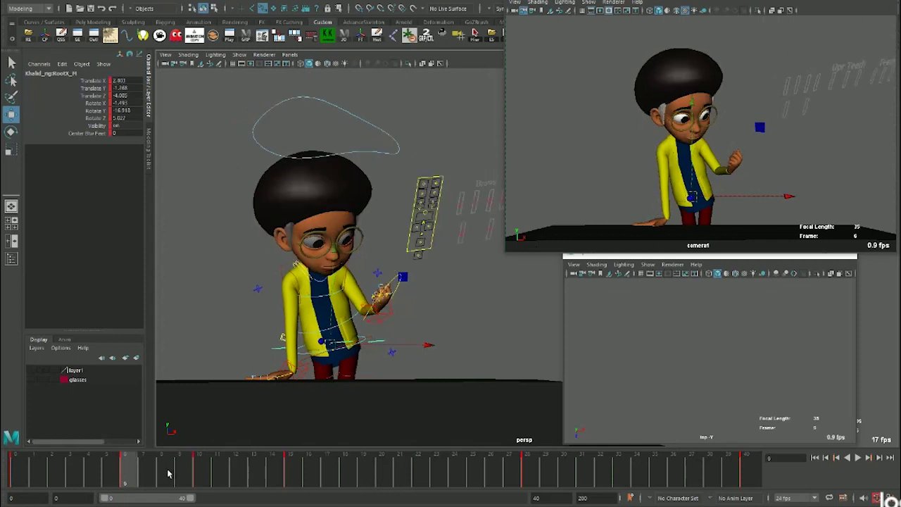
left_click(204, 470)
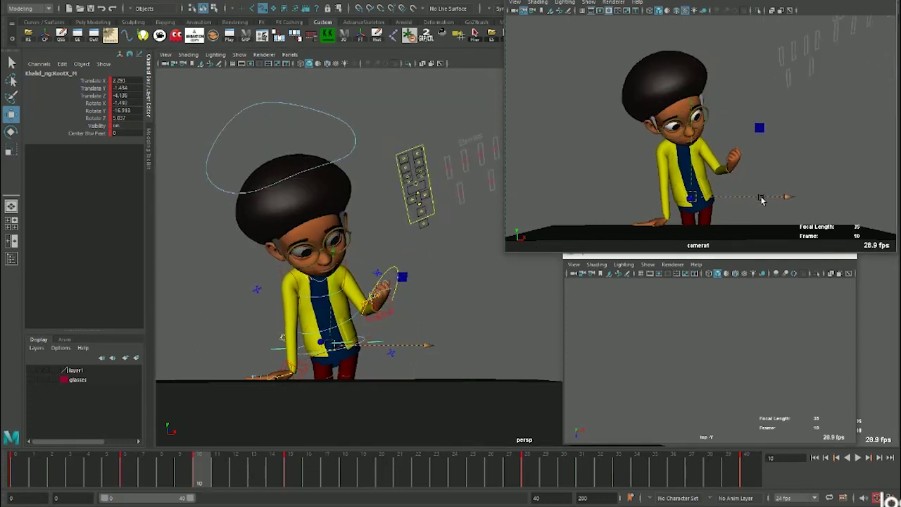
Shift the root along X at frame 10 to about Translate X 3.19, Z -3.49
left_click_drag(761, 201, 764, 200)
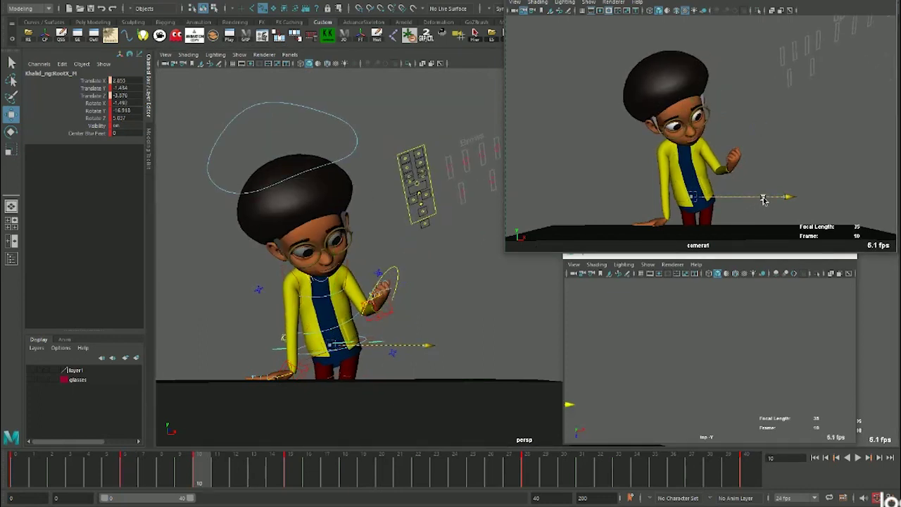
key("ctrl+z")
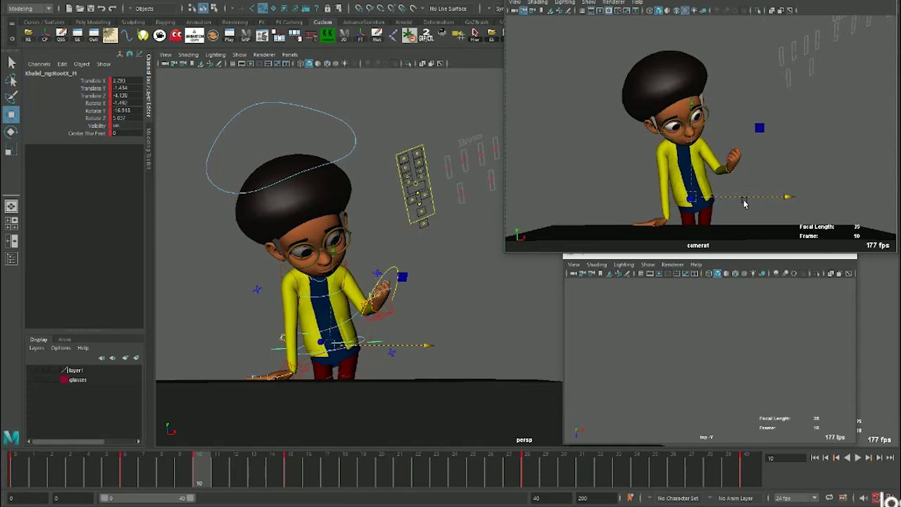
key("equal")
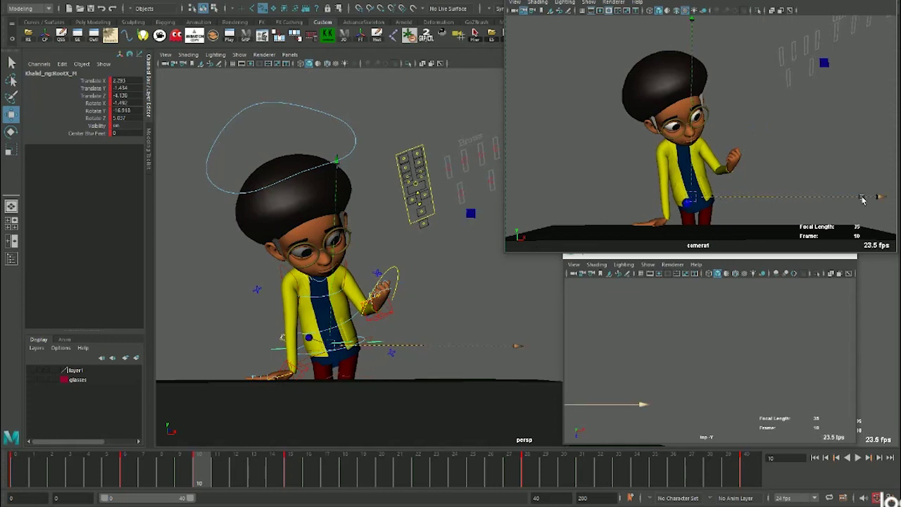
left_click(863, 198)
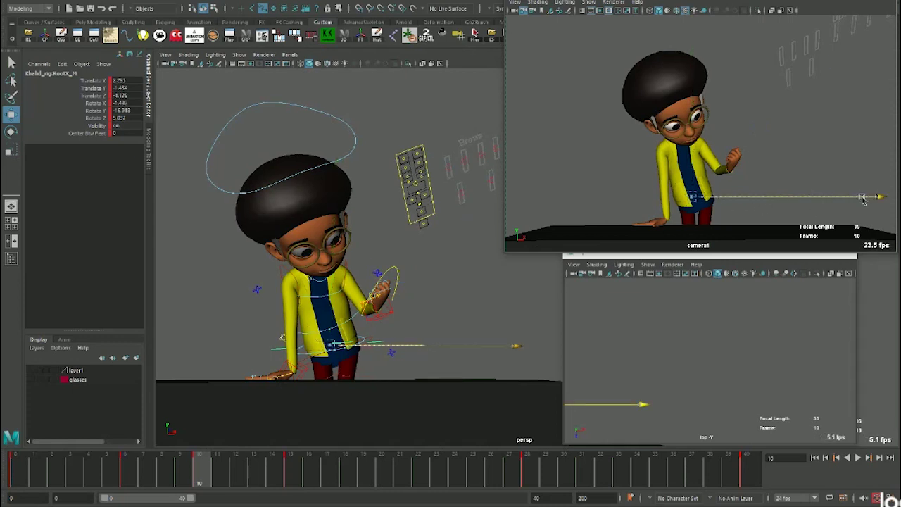
left_click_drag(863, 199, 864, 200)
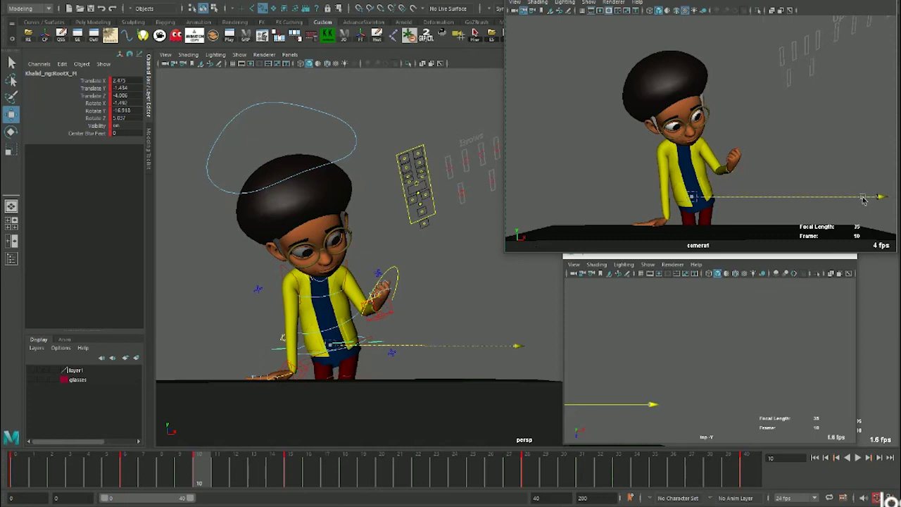
left_click_drag(863, 199, 743, 200)
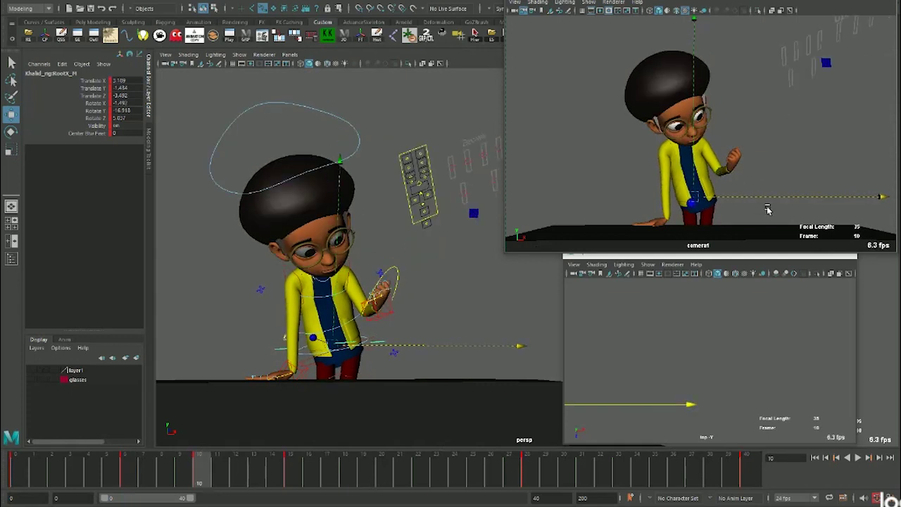
key("period")
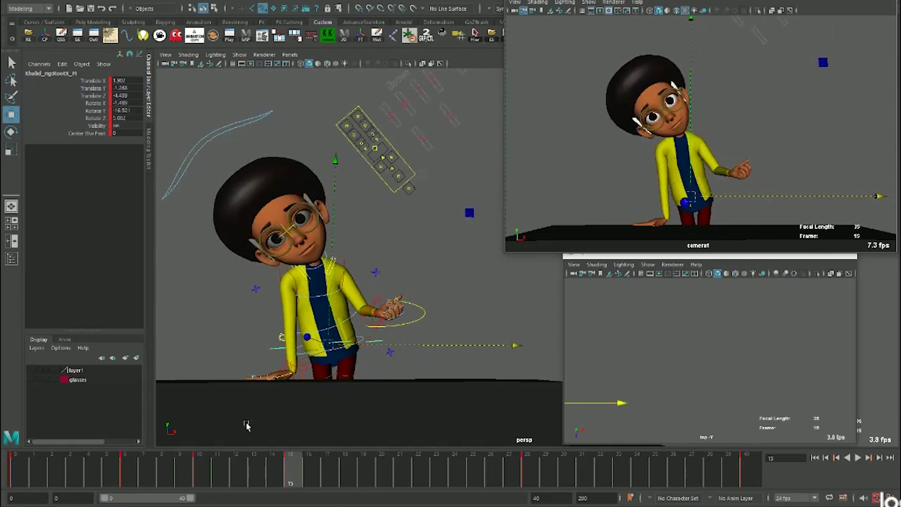
Step between the keys at frames 15, 20 and 40 to compare the poses
key("period")
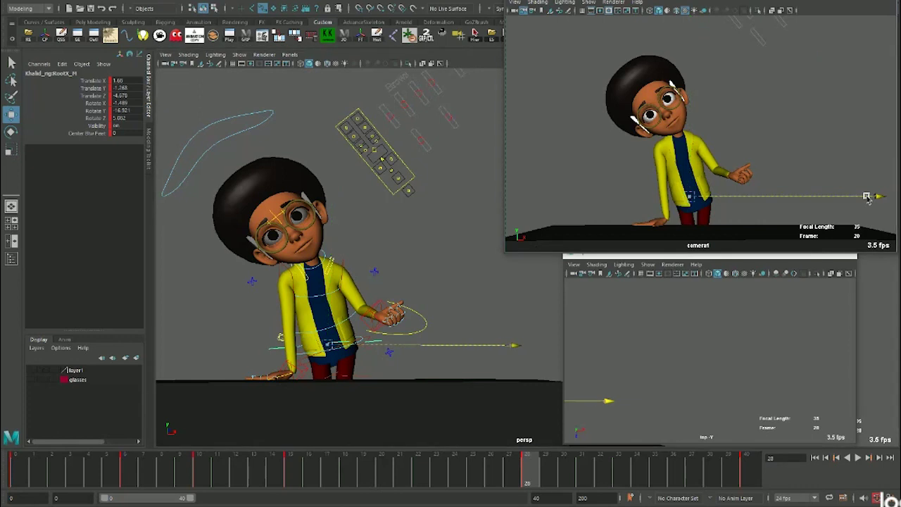
key("comma")
key("period")
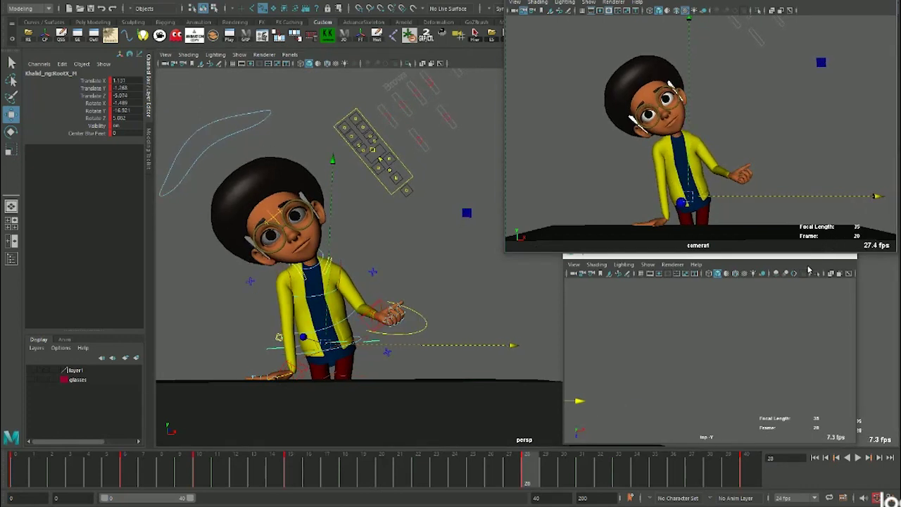
left_click_drag(553, 470, 537, 468)
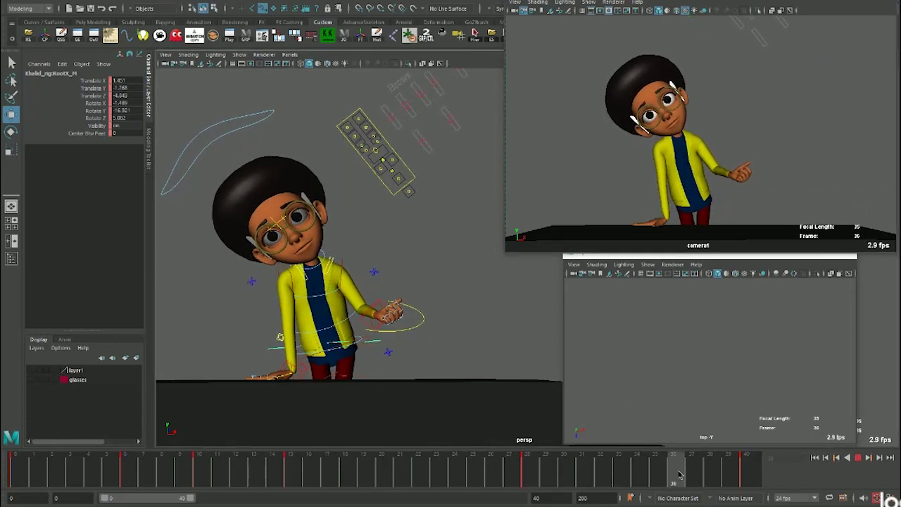
left_click(744, 469)
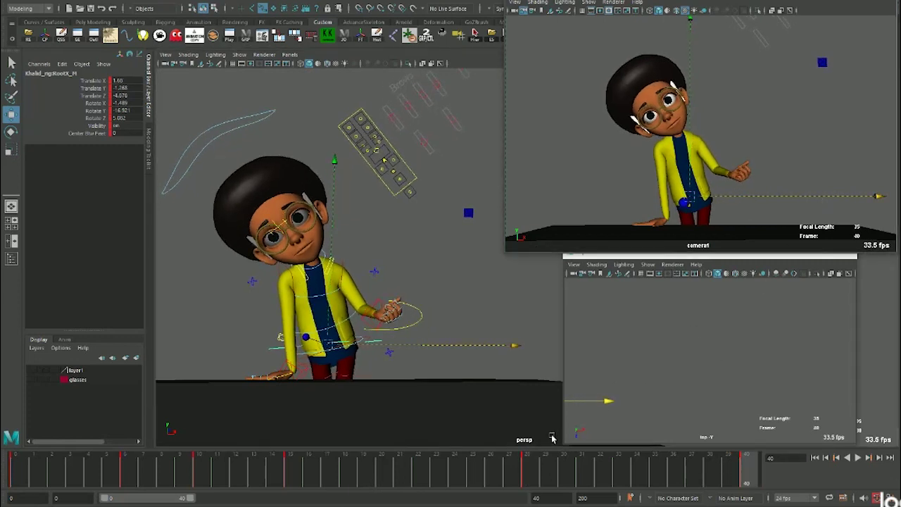
left_click(533, 468)
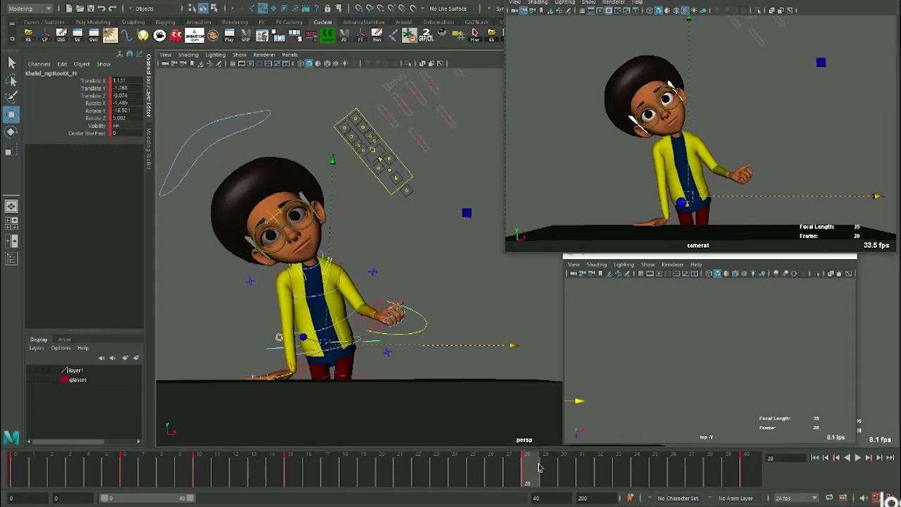
Nudge the boy's root control at frame 40 and play back the blocked animation
left_click(744, 468)
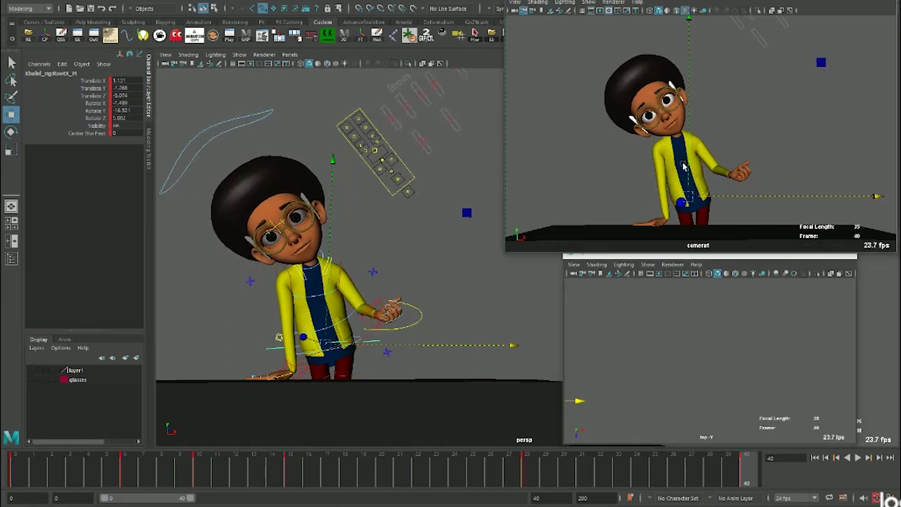
left_click_drag(694, 172, 693, 171)
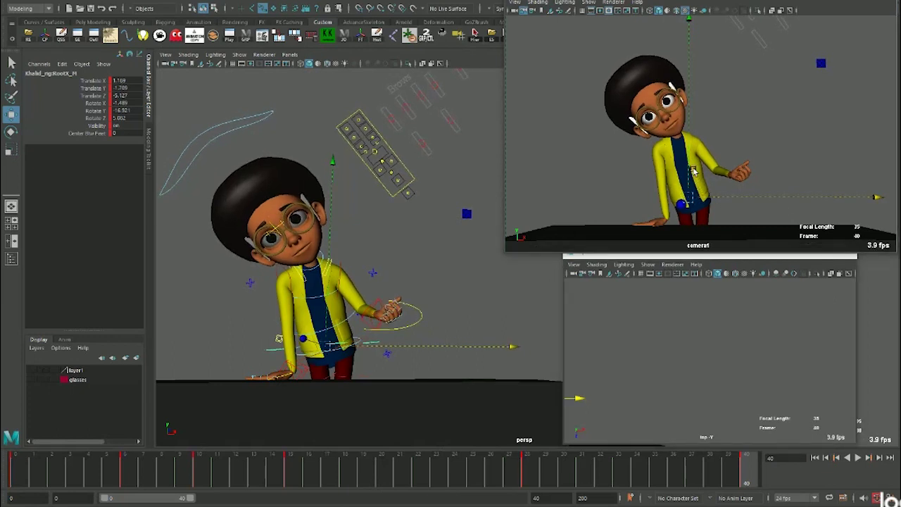
key("alt+v")
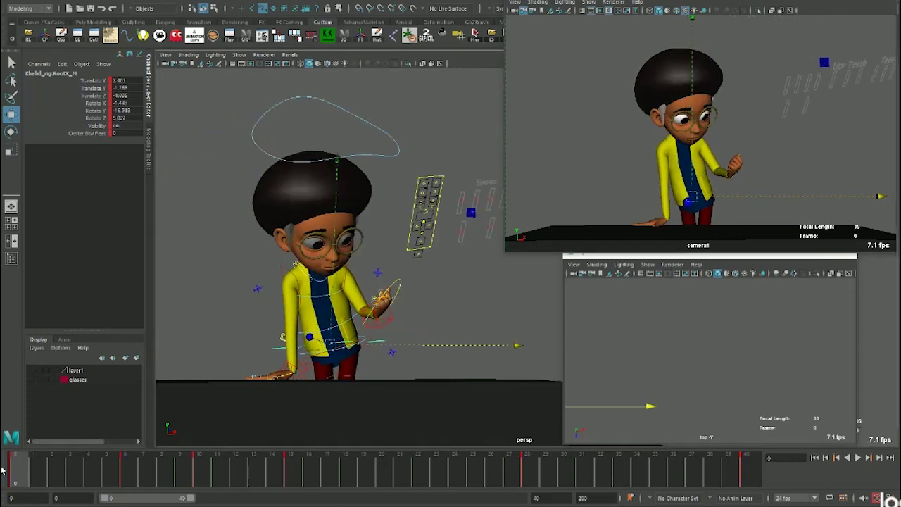
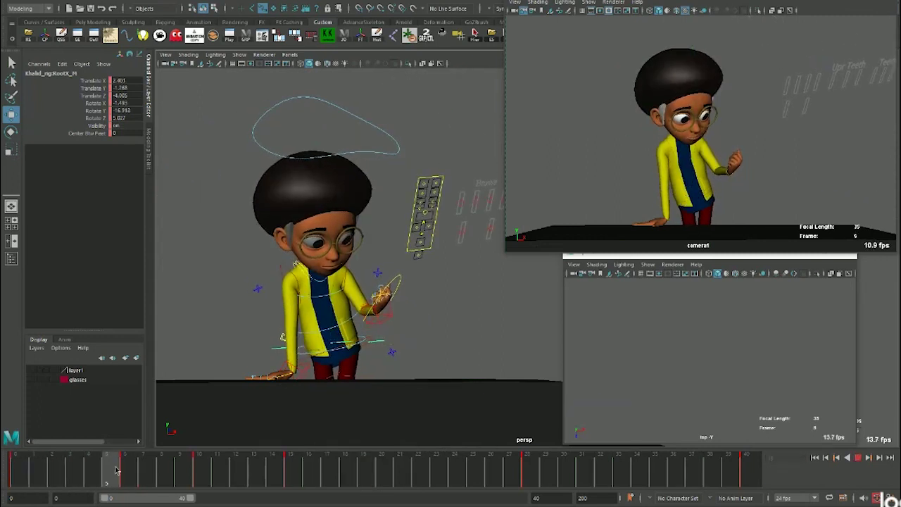
Scrub and play the leaning animation from frame 0, stopping at frame 29
left_click(14, 469)
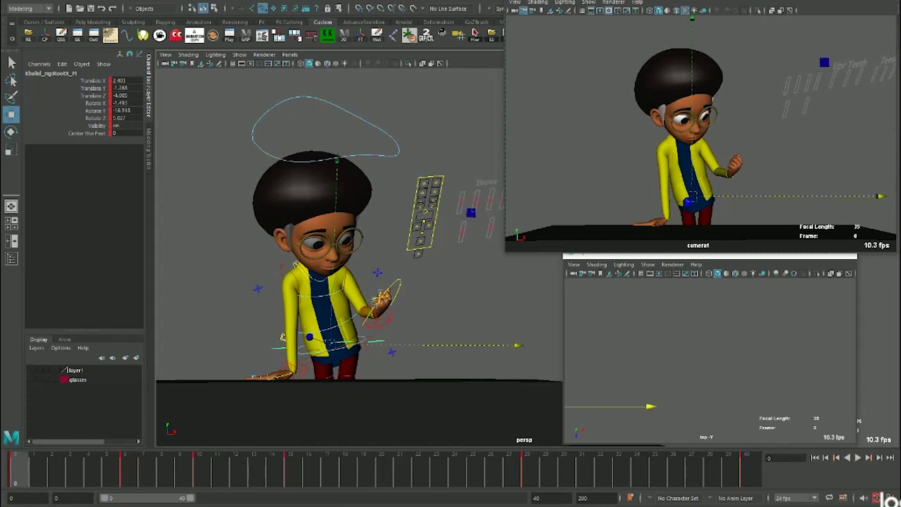
left_click_drag(47, 471, 125, 471)
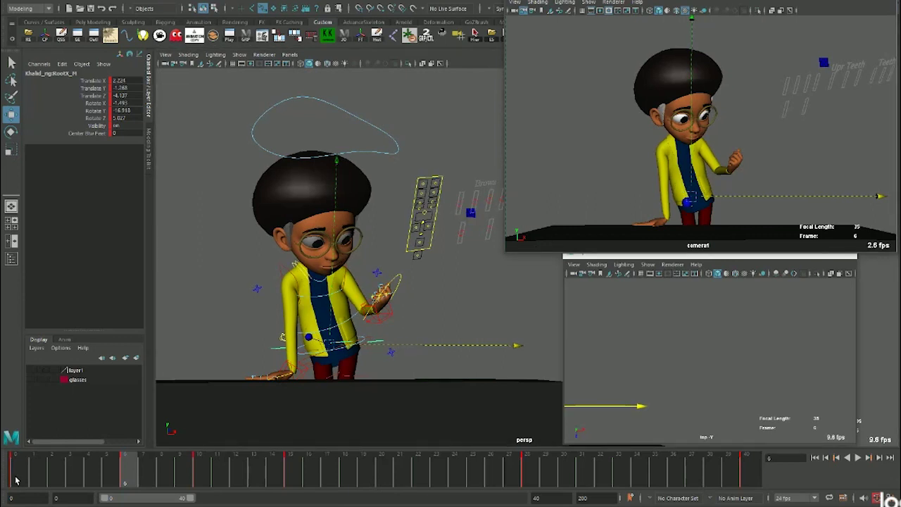
key("alt+v")
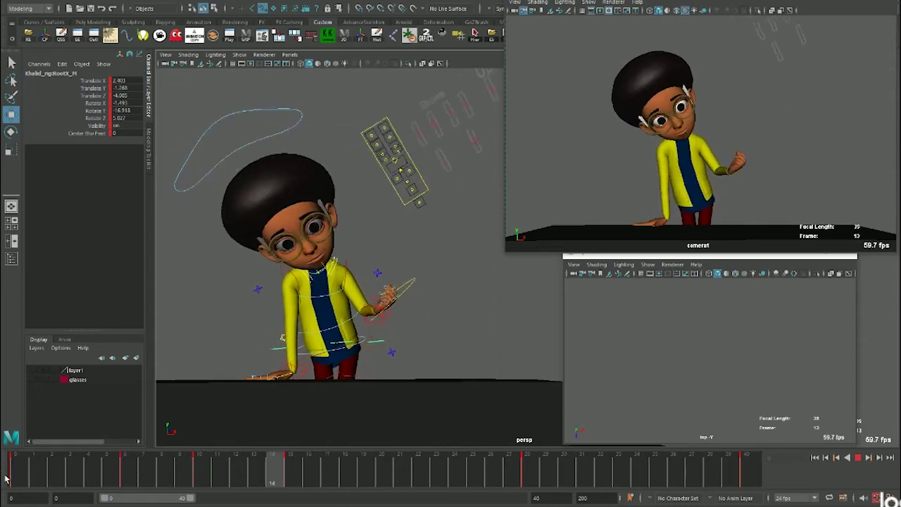
key("alt+v")
Select the boy's hip control and replay the animation from frame 10
left_click(284, 350)
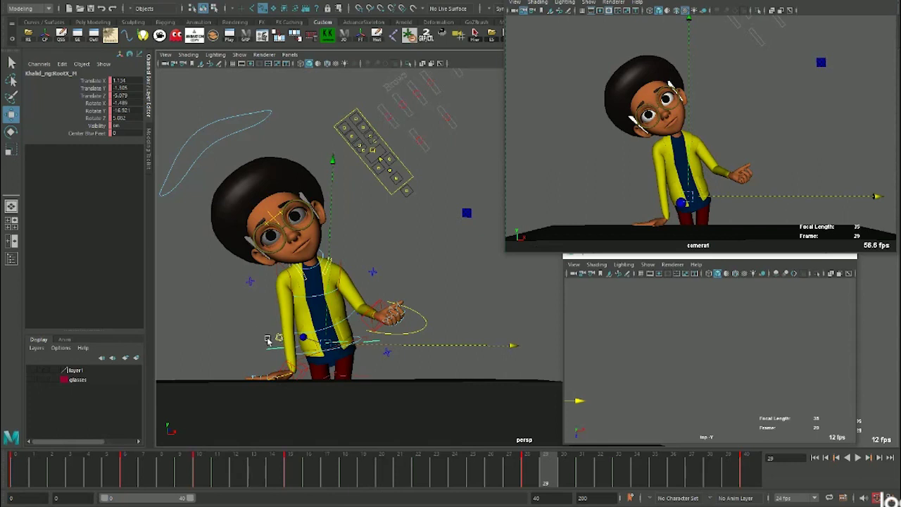
middle_click_drag(366, 258, 325, 318, "alt")
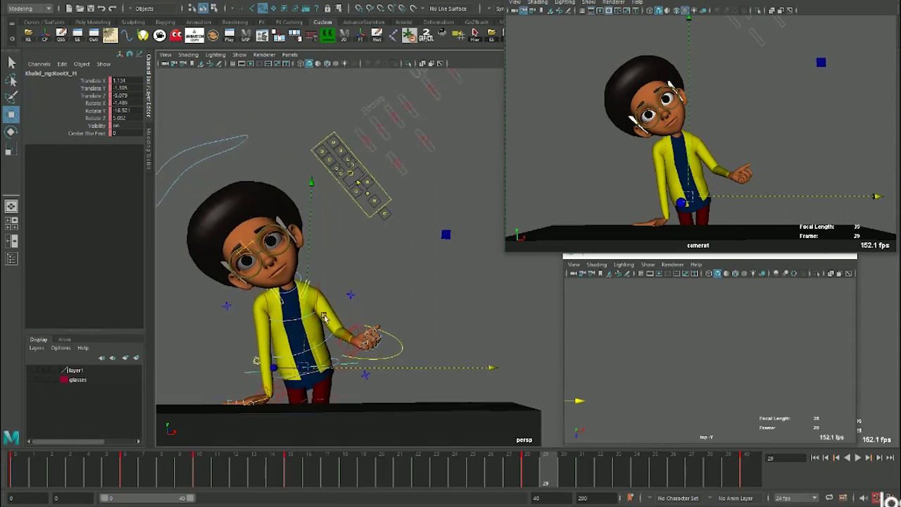
left_click(199, 470)
key("alt+v")
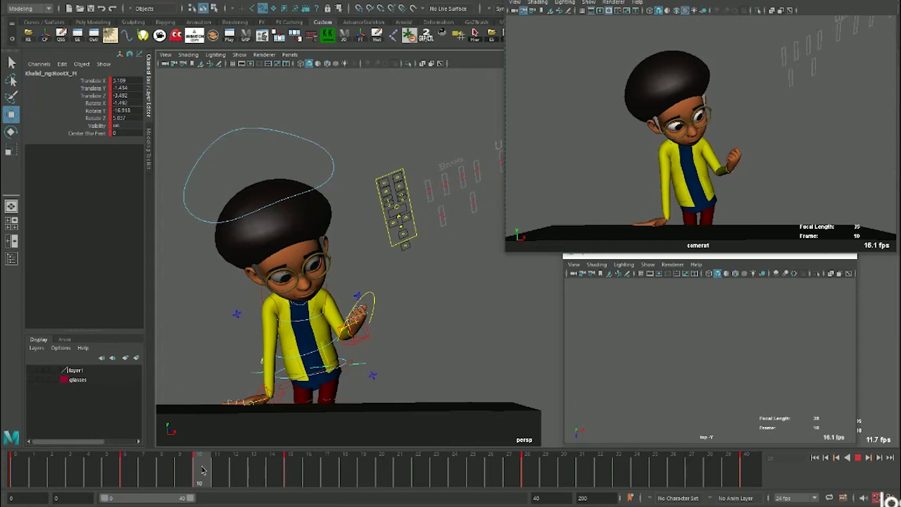
scroll(368, 382, "up", 3)
Select the eye controls and set Blink to 10 at frame 10 to close the eyes
mouse_move(369, 383)
left_mouse_down("alt")
mouse_move(338, 249)
mouse_move(342, 338)
mouse_move(343, 238)
left_mouse_up("alt")
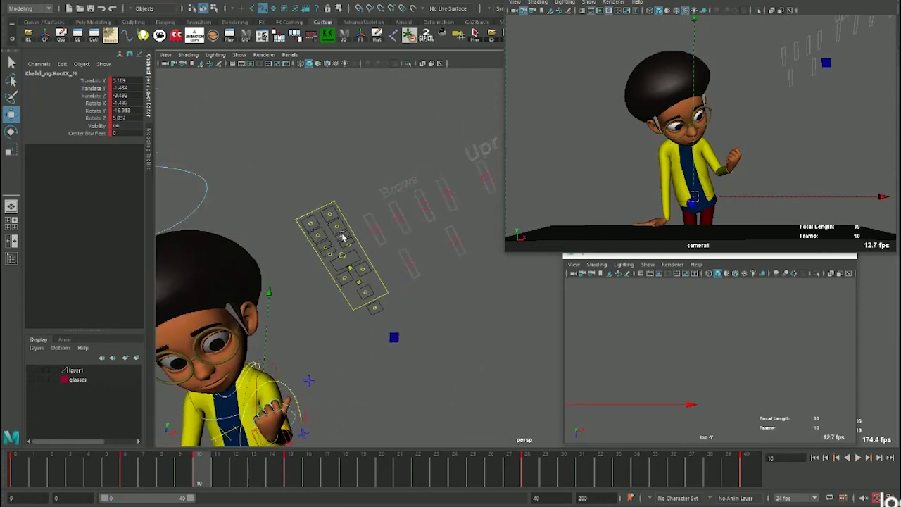
left_click(342, 235)
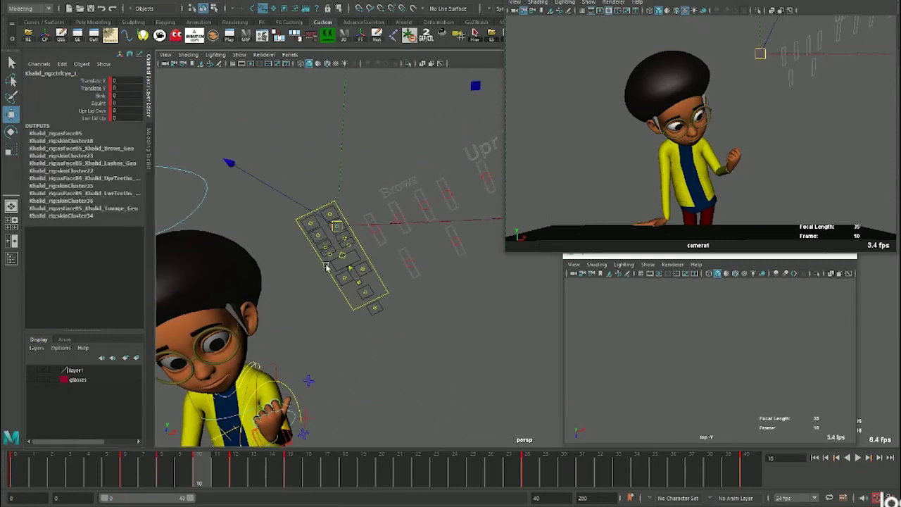
left_click(336, 254, "shift")
left_click(162, 463)
left_click(204, 466)
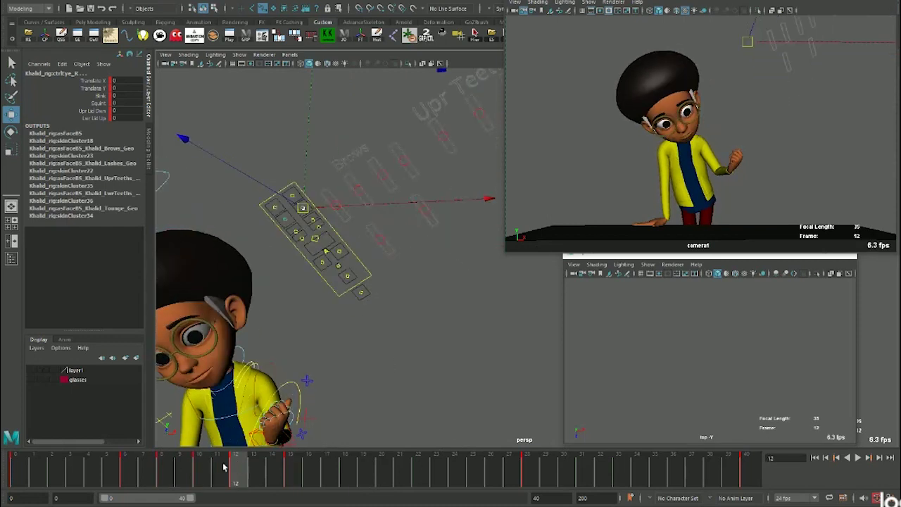
left_click(85, 97)
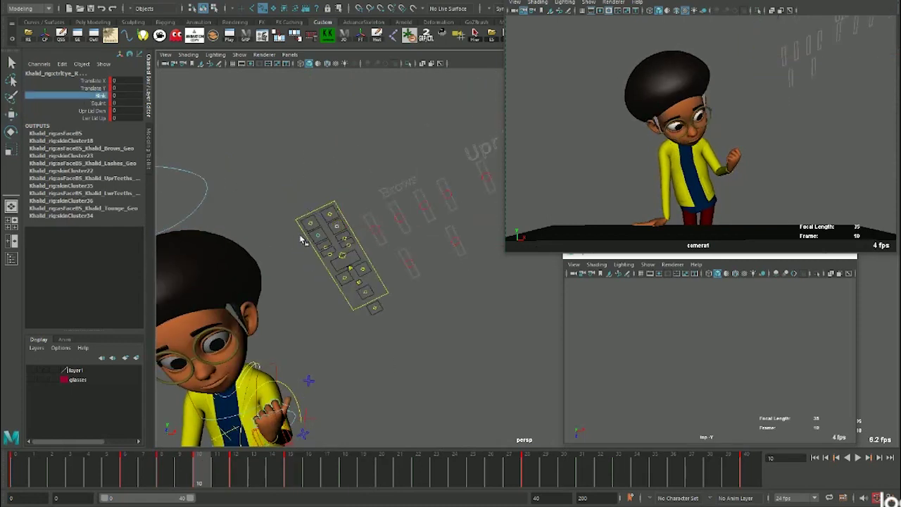
middle_click_drag(331, 239, 361, 245)
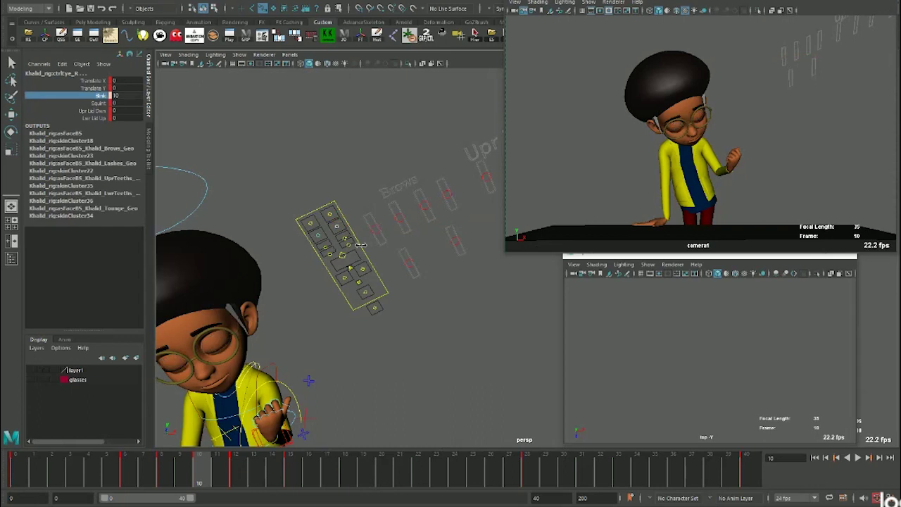
Lower the right brow control in object space and set its Squeeze to 0.3
key("w")
left_click(329, 215)
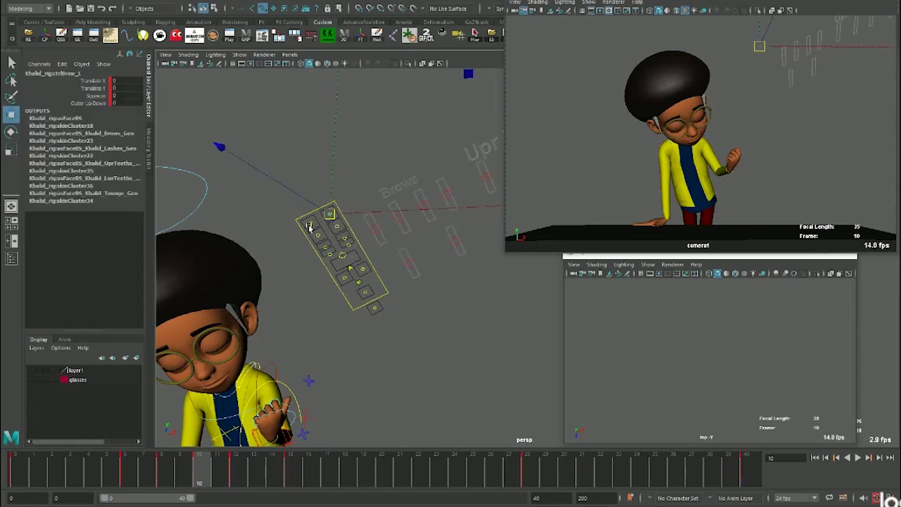
left_click_drag(343, 230, 296, 220)
left_click(308, 216)
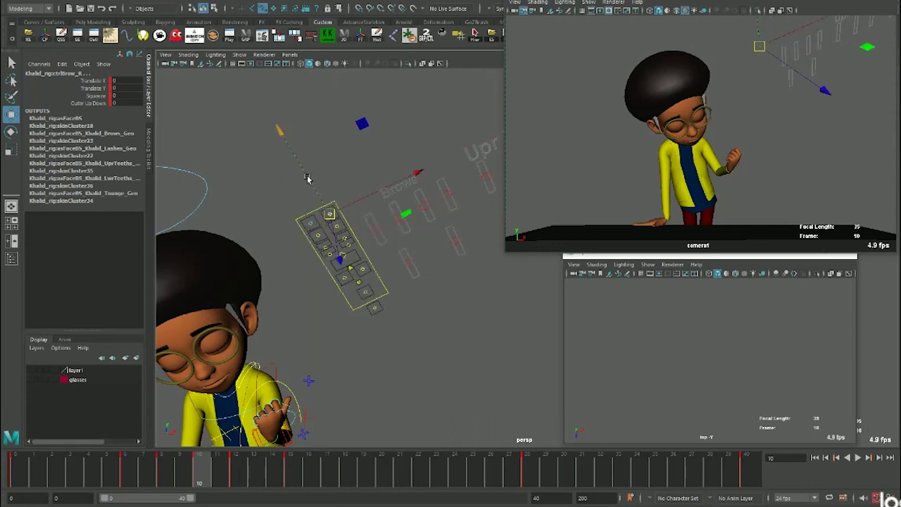
left_click_drag(306, 179, 309, 182)
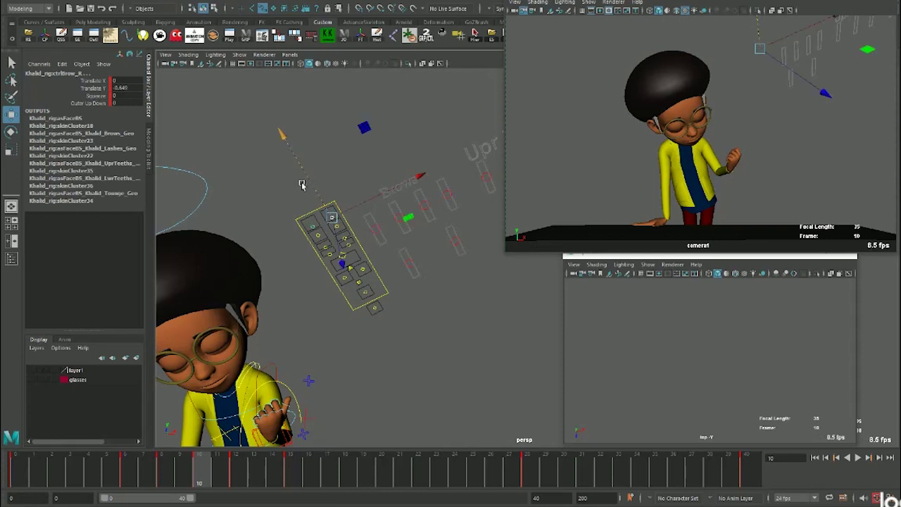
left_click(96, 96)
middle_click_drag(276, 164, 325, 162)
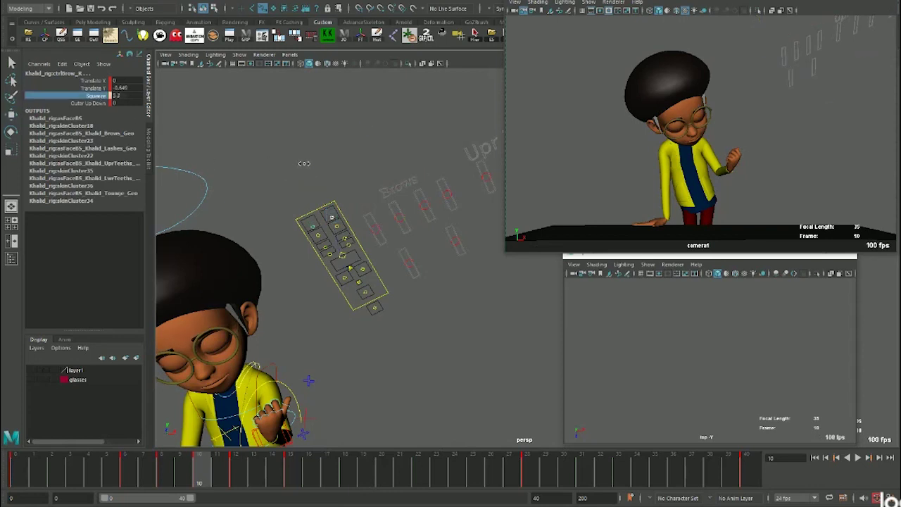
Select the left eye control and scrub frames 8–14 to check the eyes shut at 10–11
key("w")
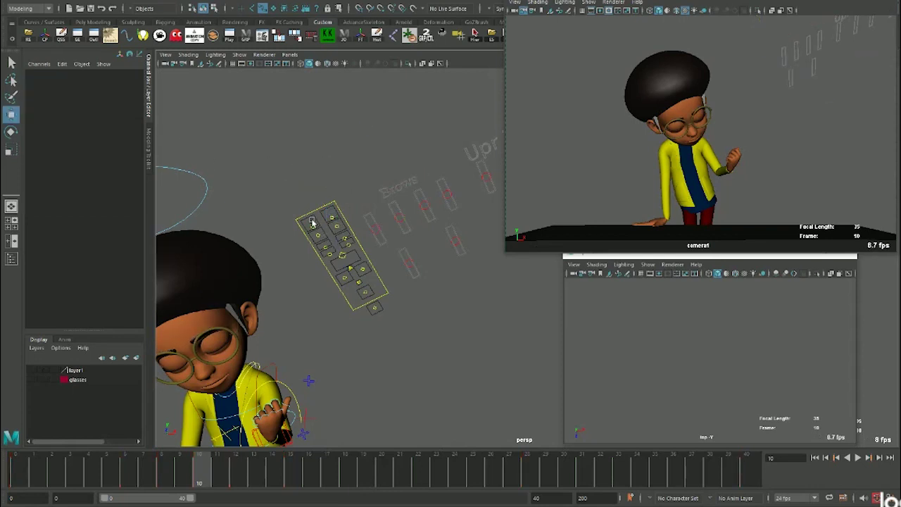
left_click(337, 241)
left_click(161, 470)
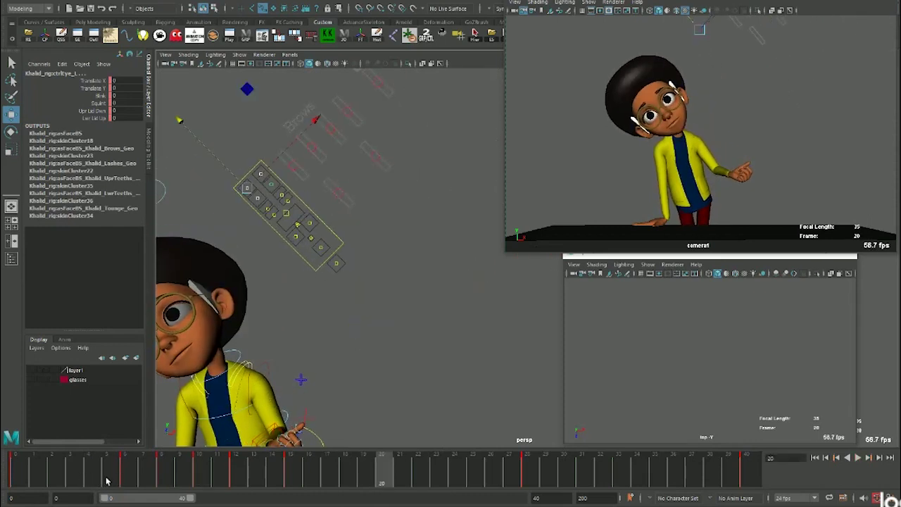
mouse_move(190, 484)
left_mouse_down()
mouse_move(219, 483)
mouse_move(204, 484)
left_mouse_up()
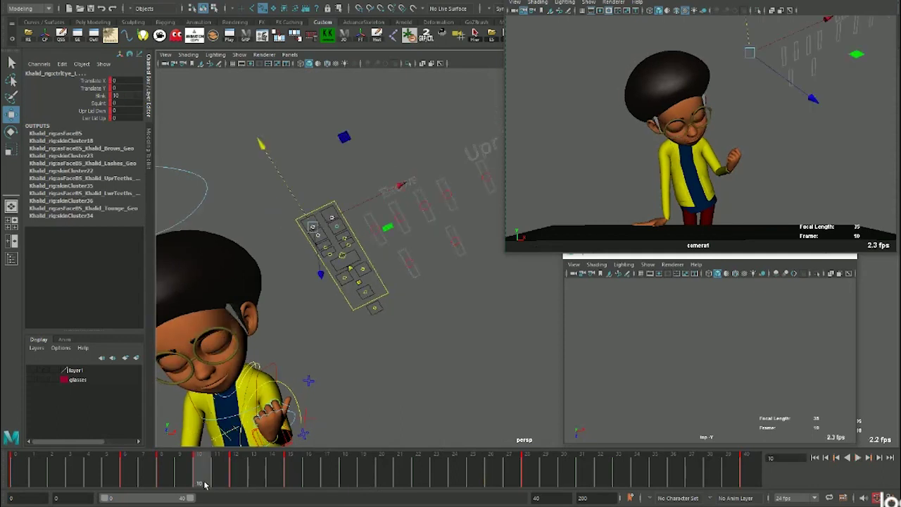
left_click_drag(348, 263, 327, 309, "alt")
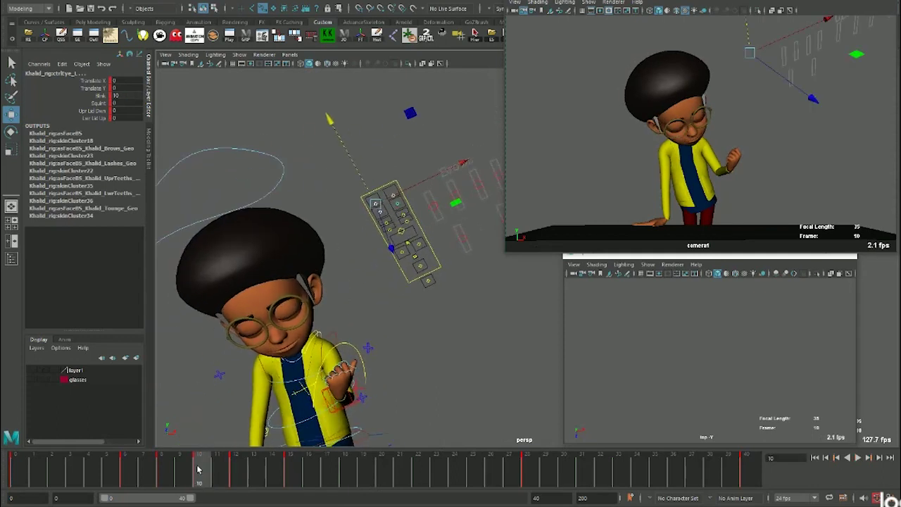
left_click_drag(210, 471, 217, 474)
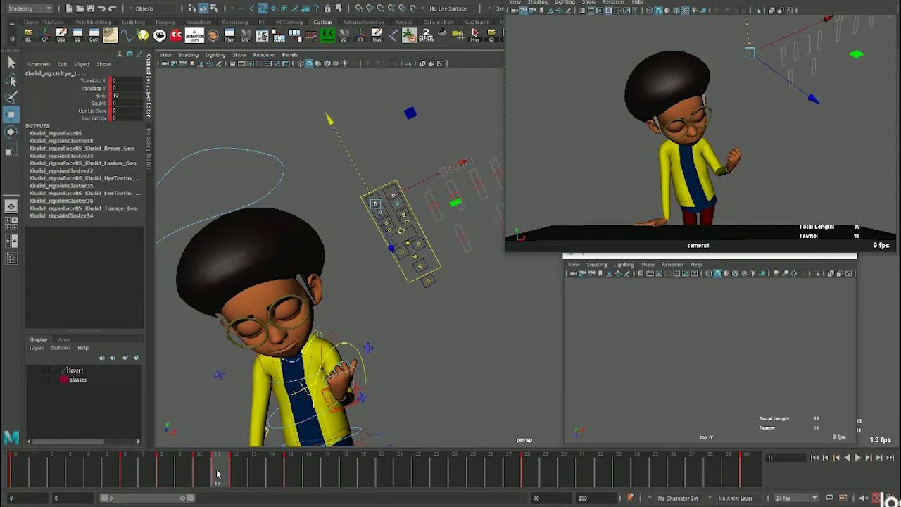
left_click_drag(149, 473, 287, 469)
left_click(217, 471)
left_click(276, 469)
Dismiss the frame-12 key menu, then scrub frames 8–11 and play to confirm the blink
left_click(240, 469)
right_click(240, 469)
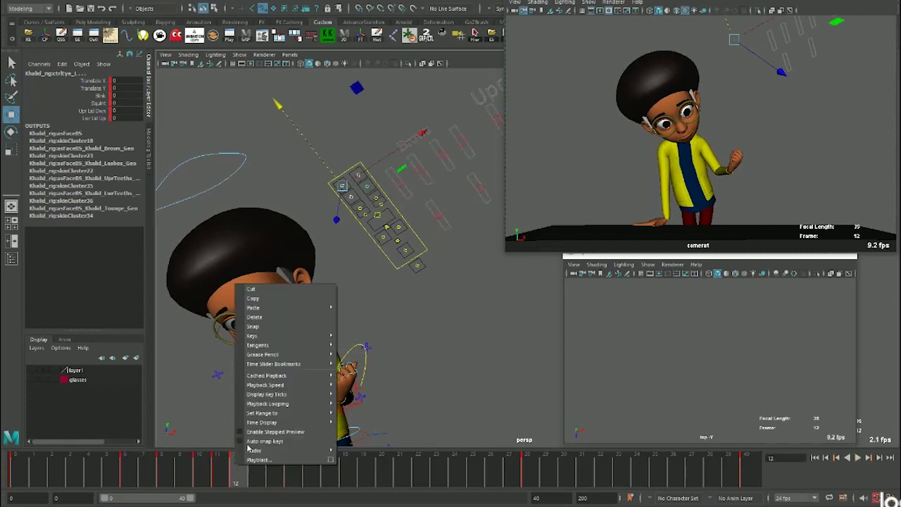
left_click(287, 318)
left_click(166, 470)
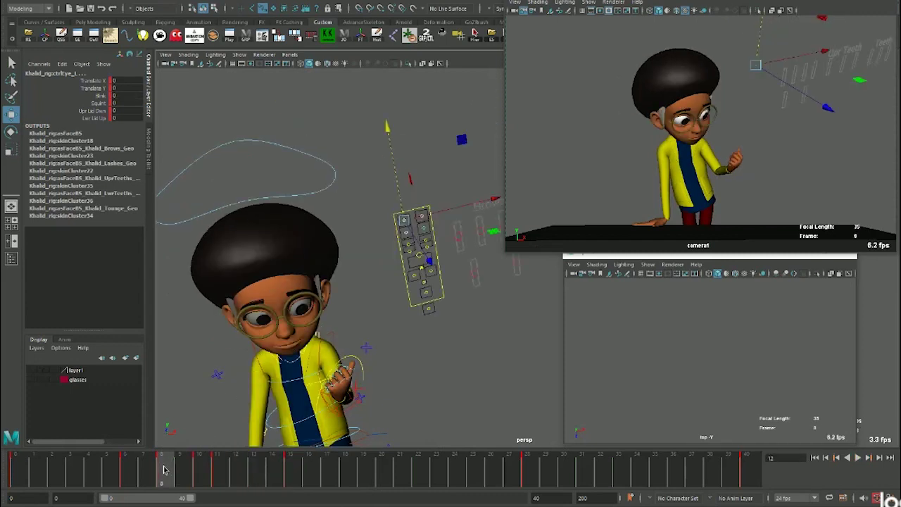
left_click_drag(175, 470, 216, 470)
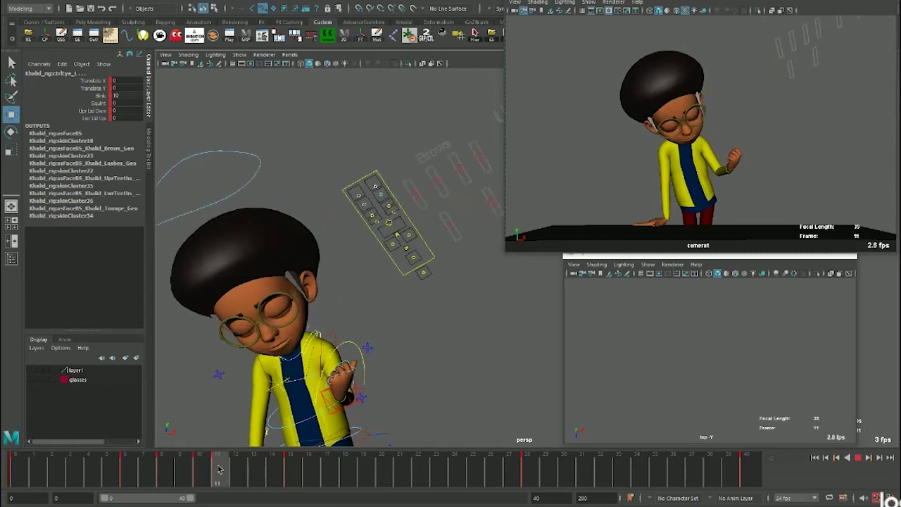
mouse_move(219, 471)
left_mouse_down()
mouse_move(200, 475)
mouse_move(290, 472)
left_mouse_up()
key("alt+v")
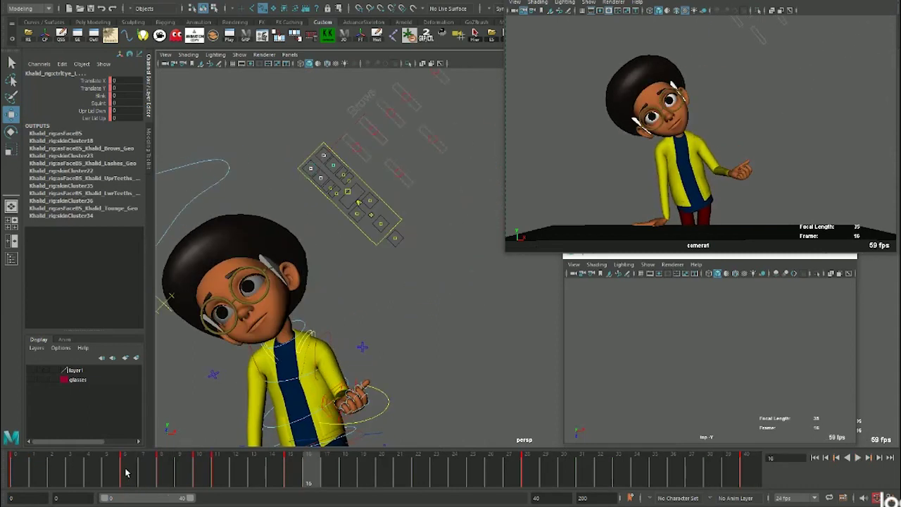
Go back to frame 6, zoom in, and select the brow controls on the face panel
left_click(147, 472)
mouse_move(150, 471)
left_mouse_down()
mouse_move(136, 472)
mouse_move(174, 473)
mouse_move(142, 470)
left_mouse_up()
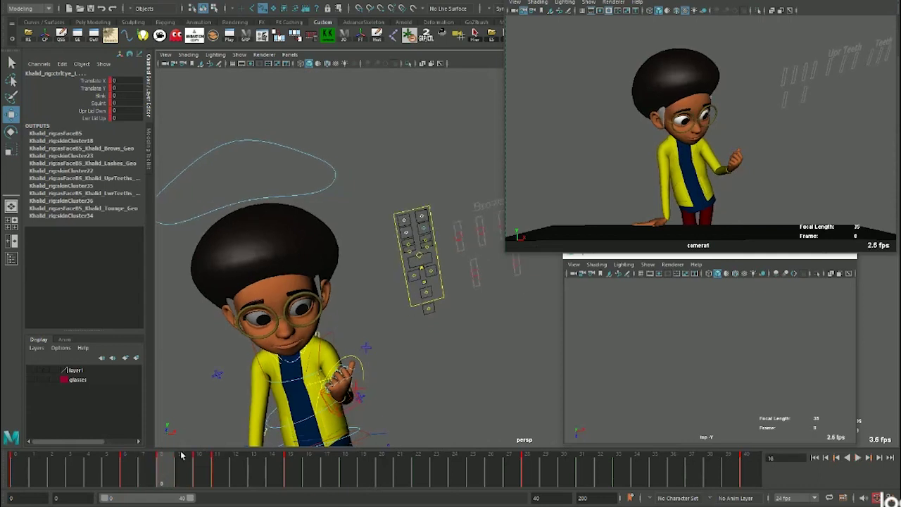
scroll(394, 268, "up", 3)
left_click(414, 217)
left_click(396, 208)
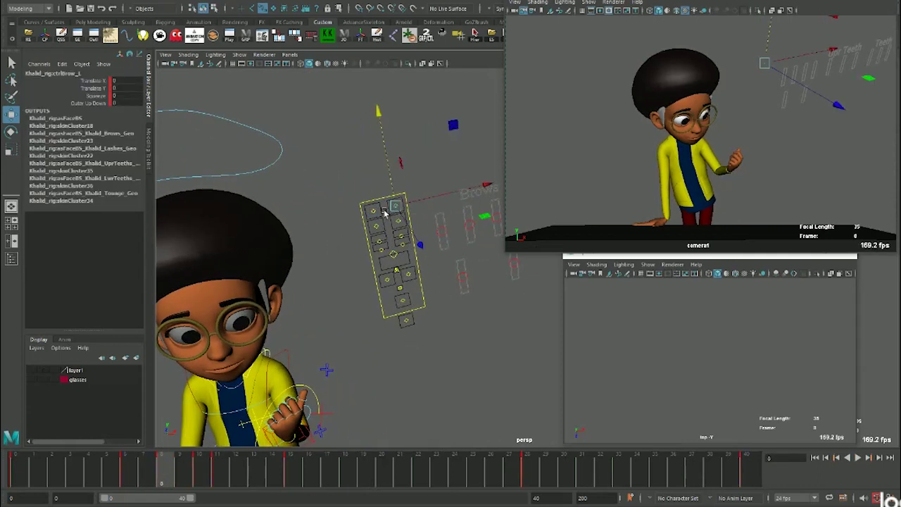
left_click(375, 215)
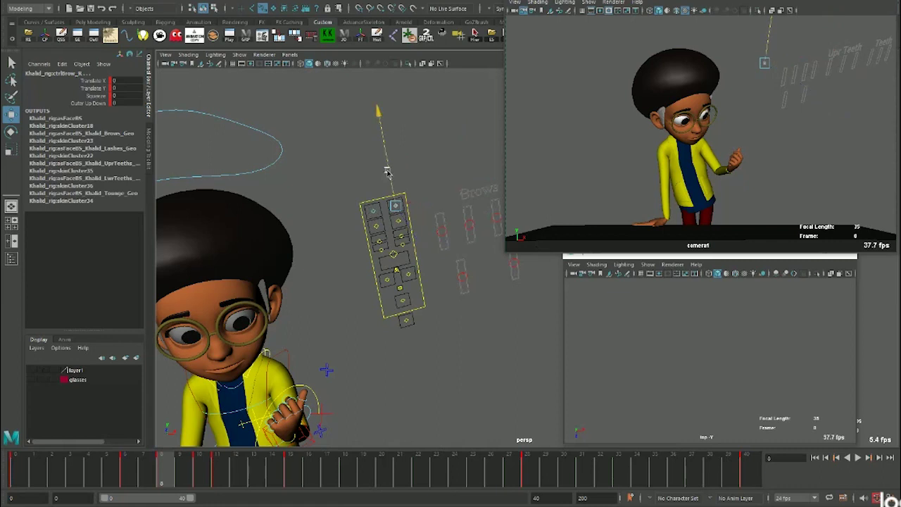
Raise the right brow to Translate Y 0.689, then play and scrub frames 6–8 to preview it
left_click_drag(387, 172, 387, 168)
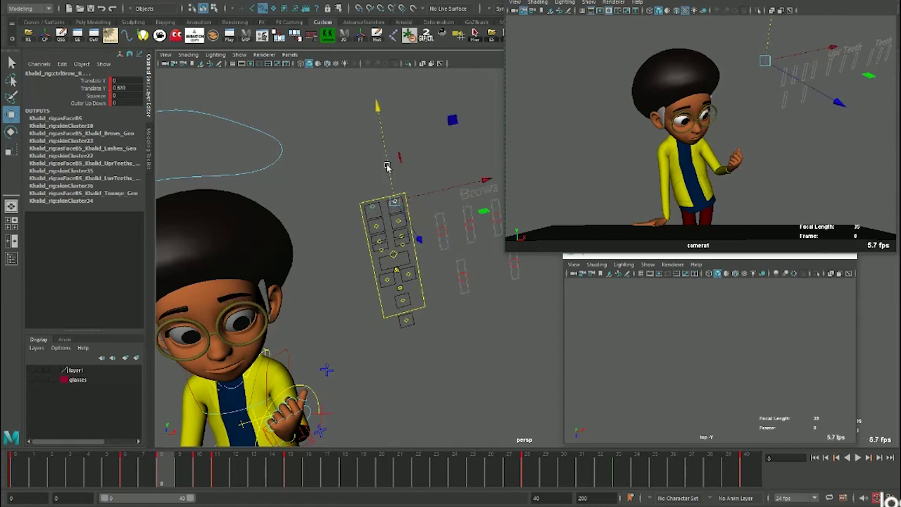
key("alt+v")
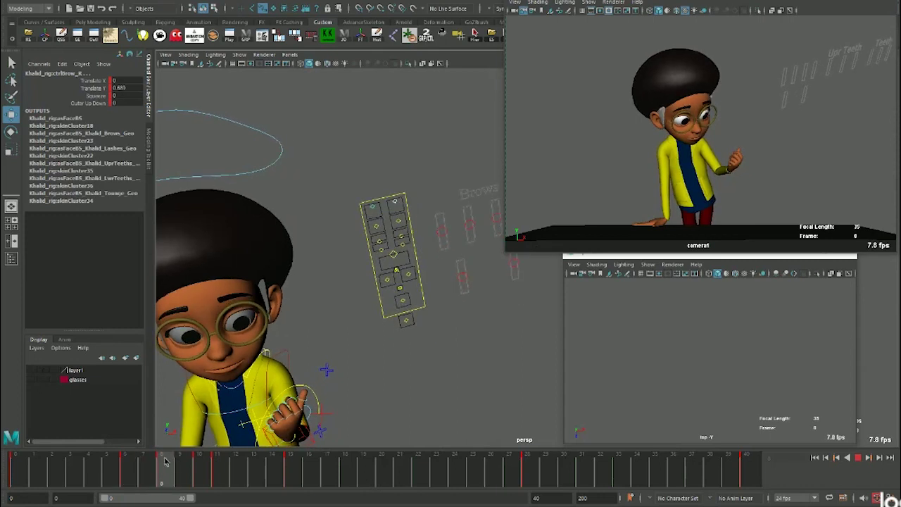
key("alt+v")
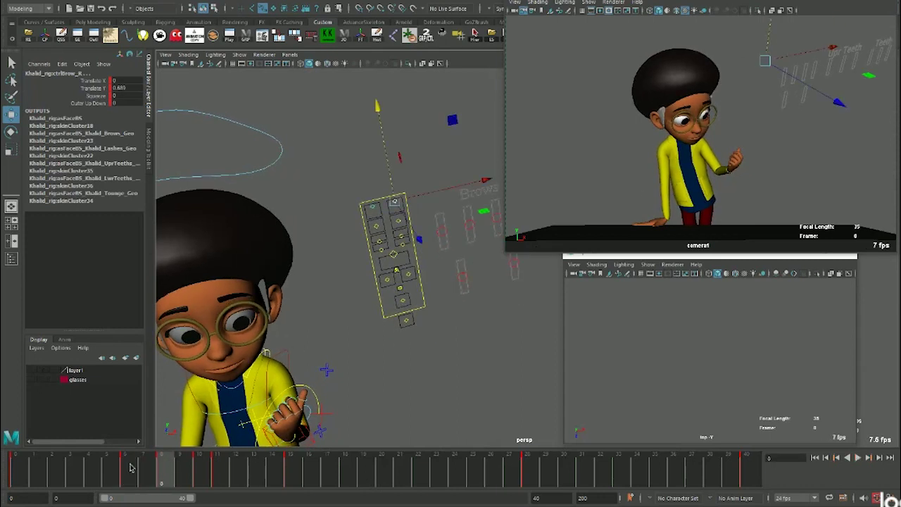
left_click_drag(130, 467, 165, 469)
left_click(124, 471)
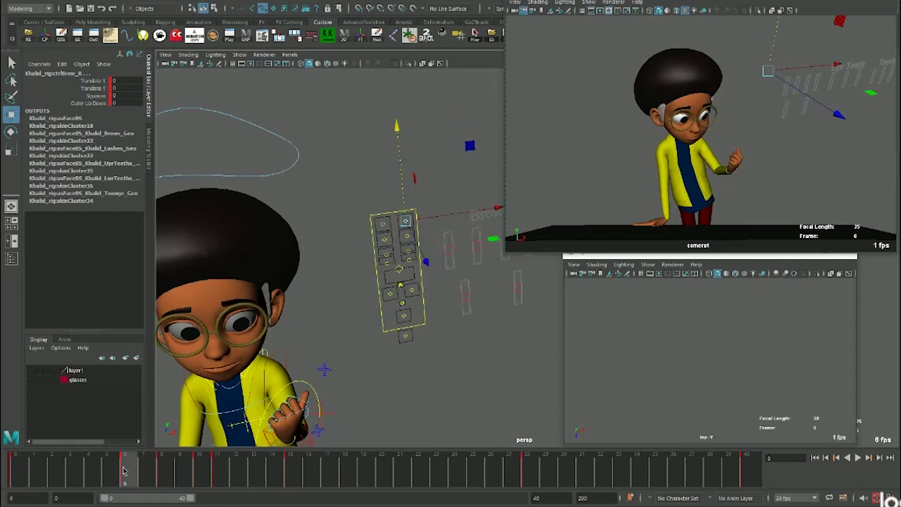
left_click_drag(141, 472, 164, 473)
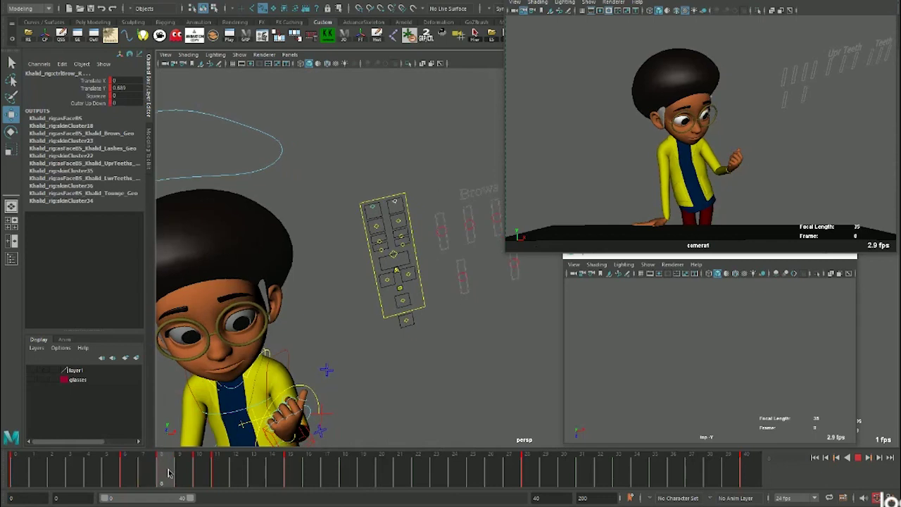
left_click(138, 472)
left_click(159, 472)
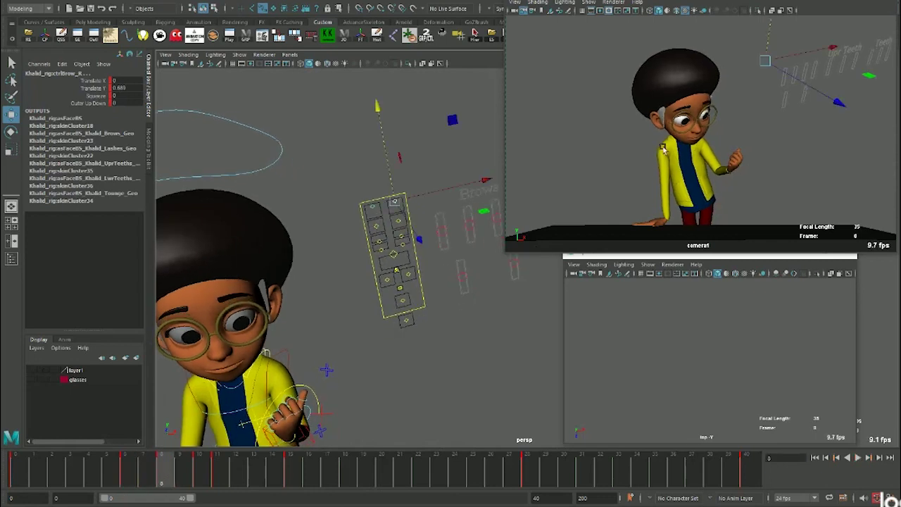
Scrub the timeline to review the brow poses around frames 10 and 11
mouse_move(173, 478)
left_mouse_down()
mouse_move(139, 479)
mouse_move(199, 471)
left_mouse_up()
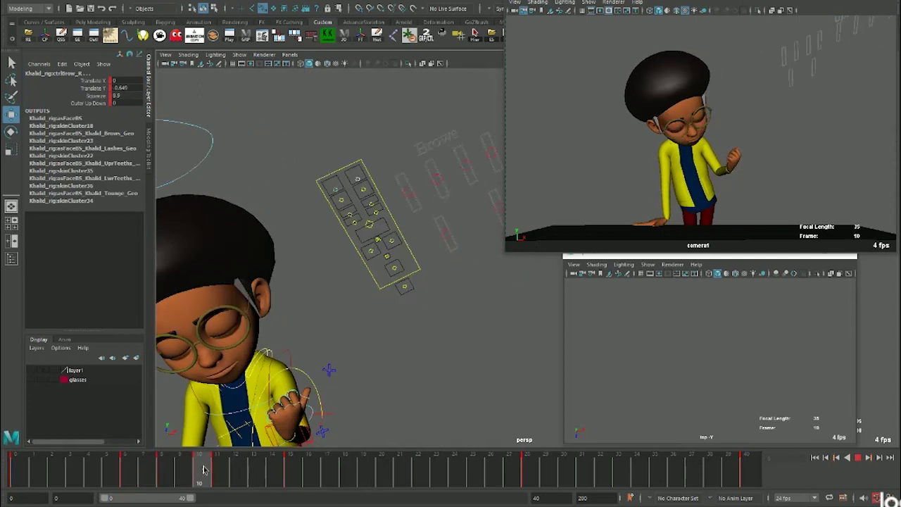
left_click_drag(203, 470, 206, 475)
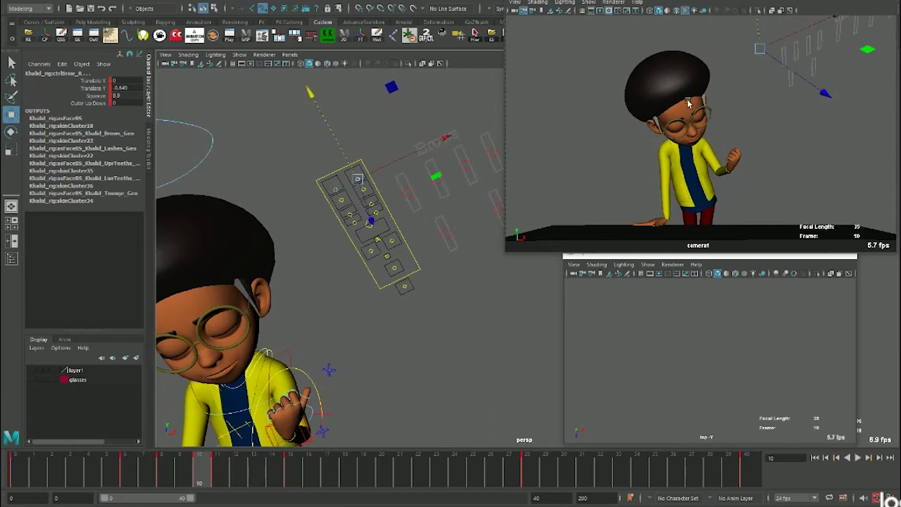
left_click_drag(120, 474, 201, 471)
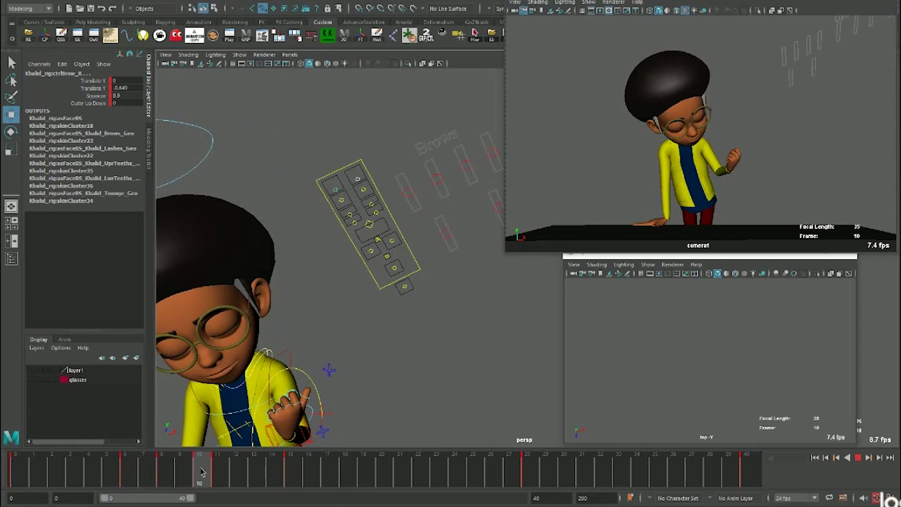
left_click_drag(213, 473, 219, 474)
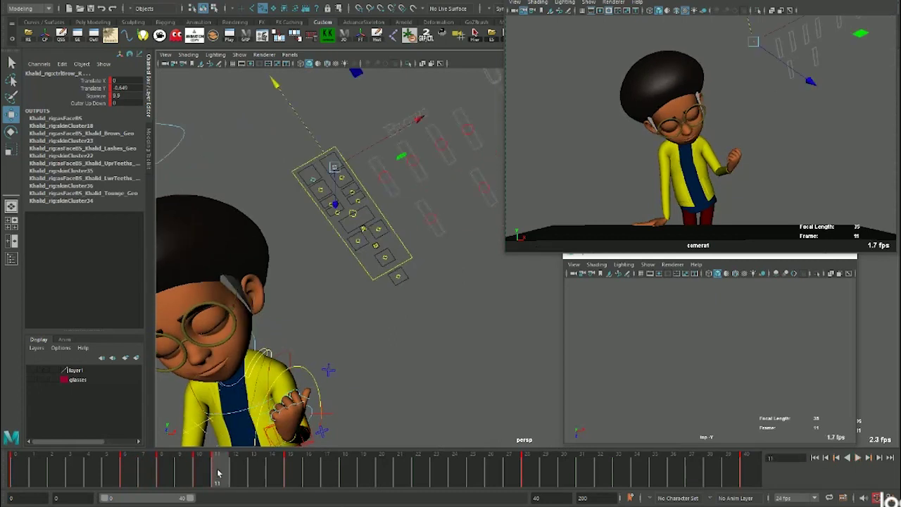
Delete the right brow's key at frame 11 and play the animation to check it
right_click(218, 474)
left_click(197, 474)
left_click(215, 476)
right_click(215, 475)
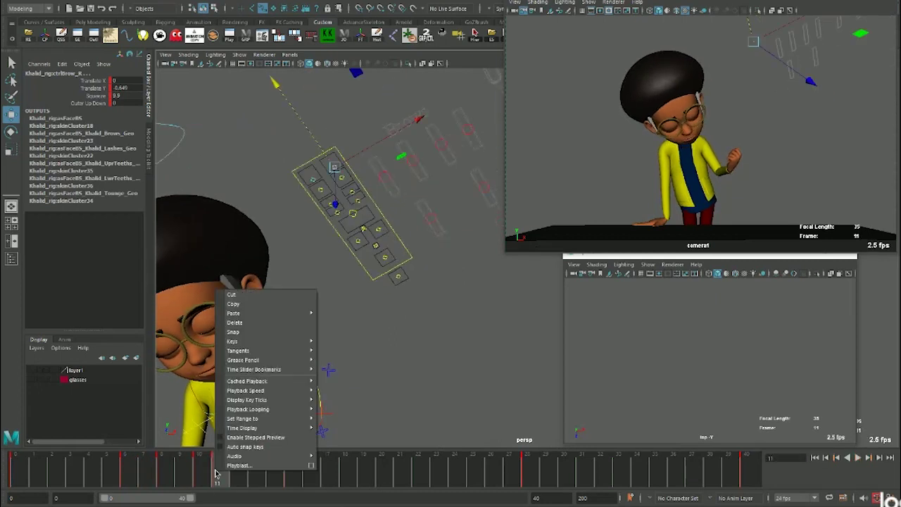
left_click(278, 322)
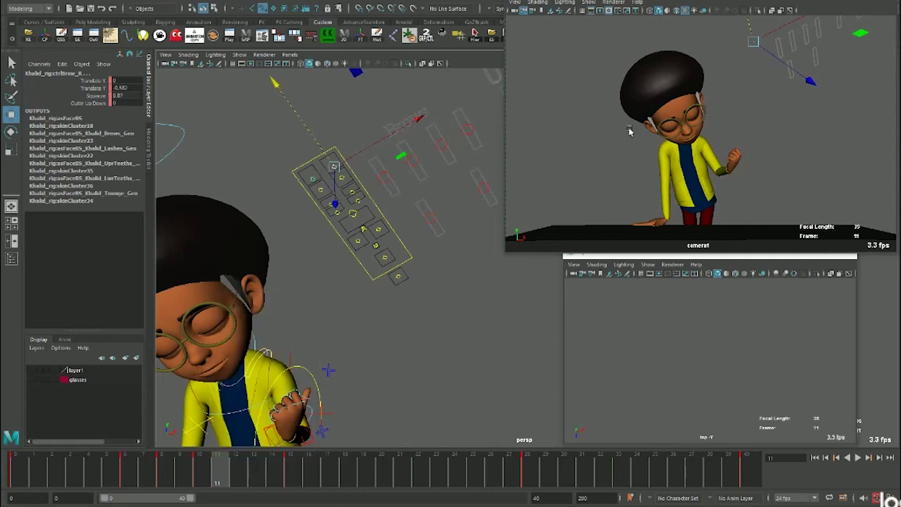
key("alt+v")
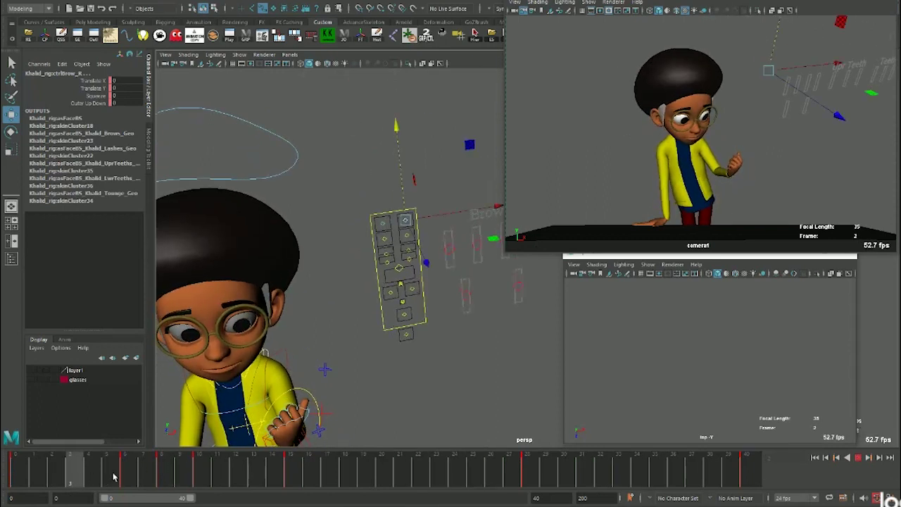
At frame 15, lift the right brow to Translate Y 0.402, then review through frame 28
key("alt+v")
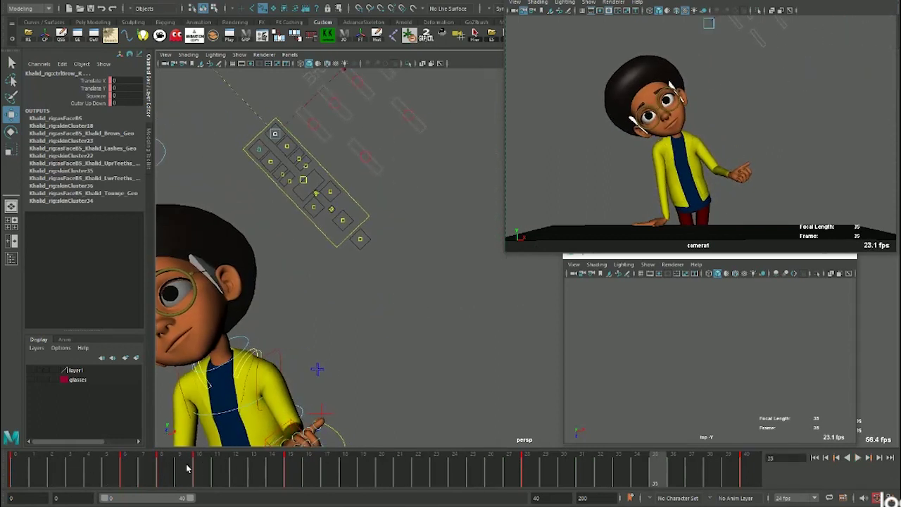
left_click_drag(187, 468, 287, 462)
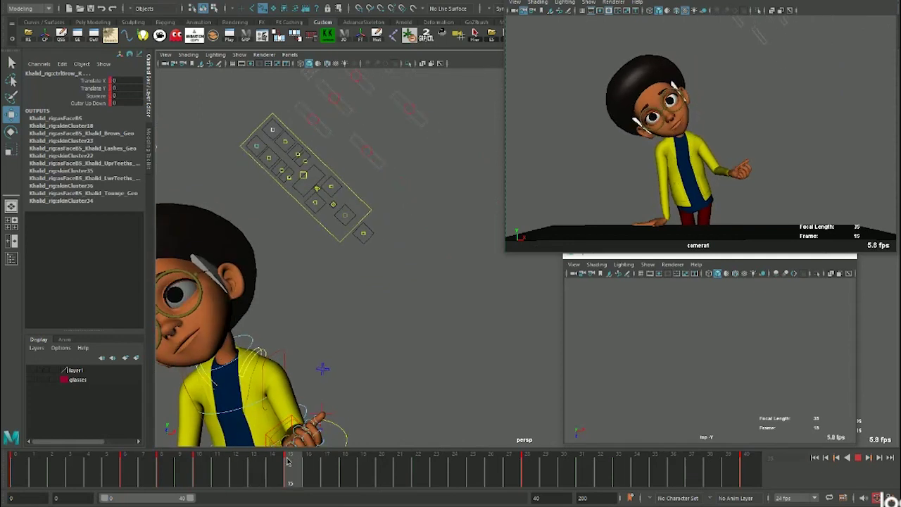
left_click_drag(347, 280, 355, 281, "alt")
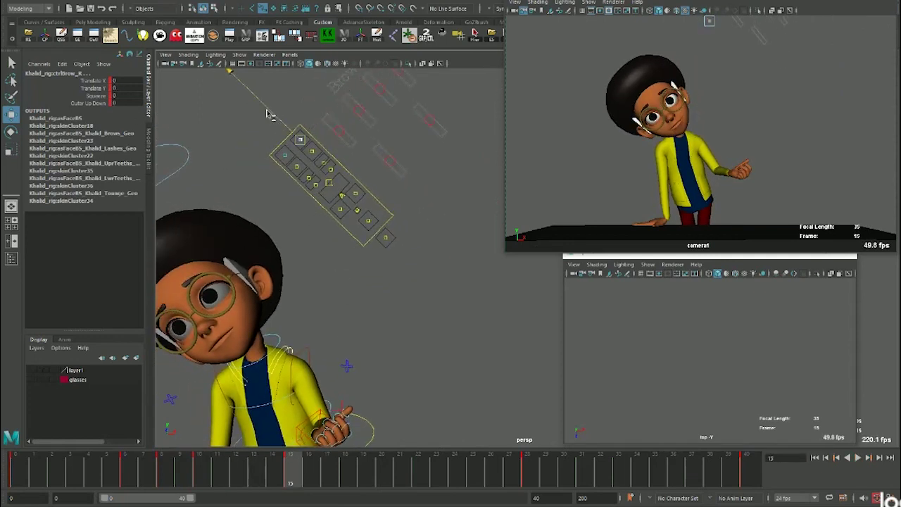
middle_click_drag(268, 114, 268, 113)
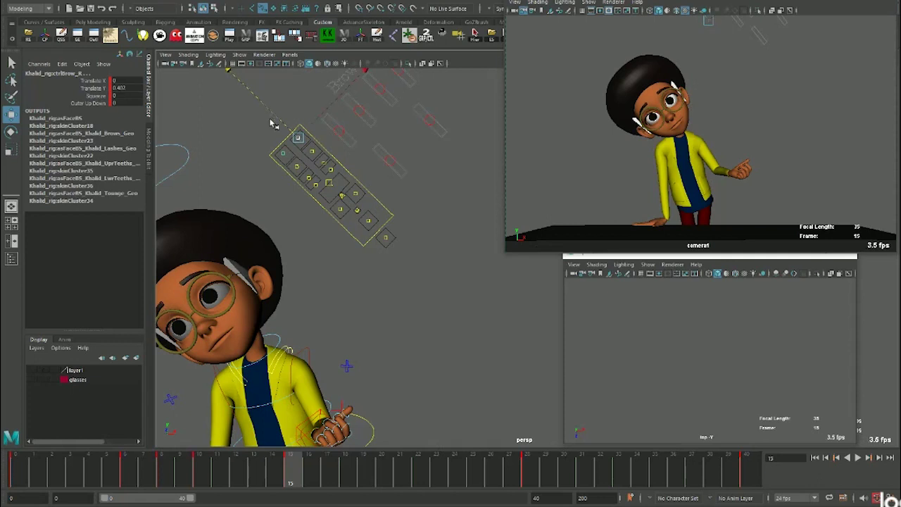
left_click_drag(275, 125, 277, 282, "alt")
mouse_move(257, 471)
left_mouse_down()
mouse_move(525, 465)
mouse_move(335, 459)
mouse_move(491, 466)
left_mouse_up()
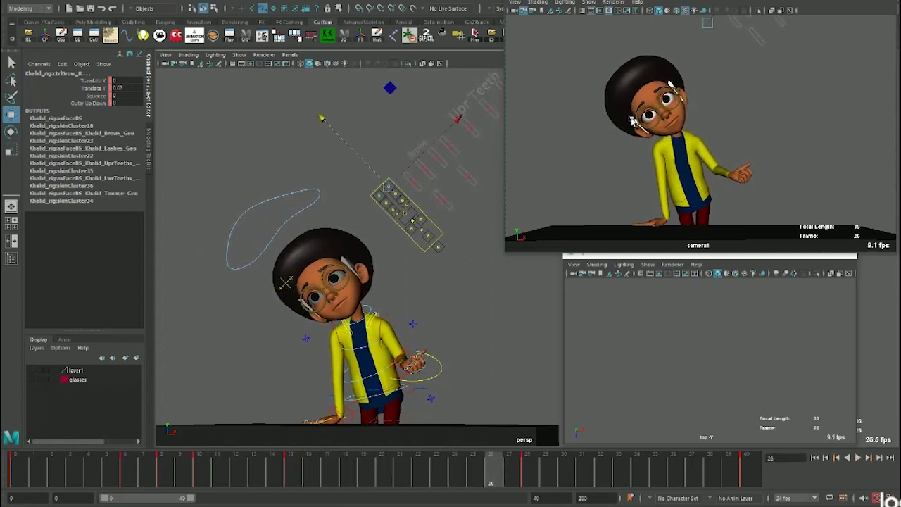
mouse_move(283, 471)
left_mouse_down()
mouse_move(551, 463)
mouse_move(303, 465)
mouse_move(532, 464)
mouse_move(421, 470)
mouse_move(411, 483)
left_mouse_up()
left_click(298, 472)
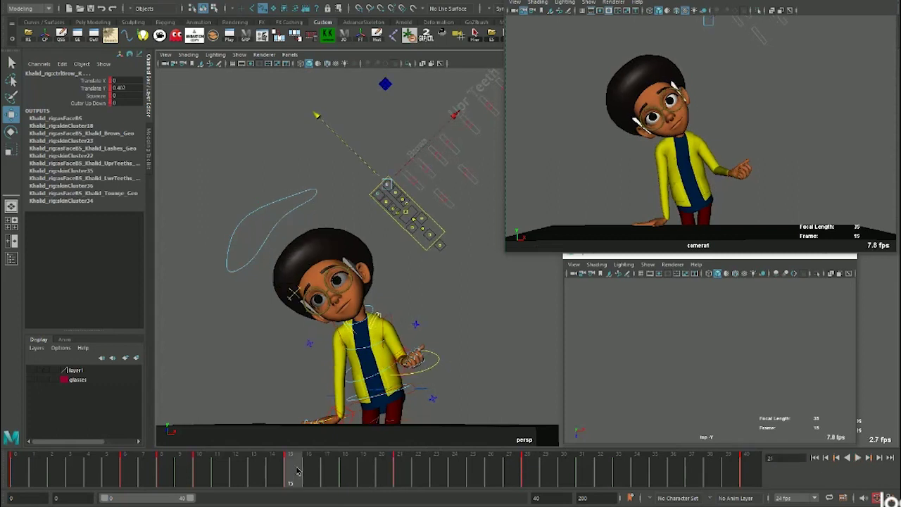
left_click(527, 465)
left_click(398, 471)
mouse_move(276, 472)
left_mouse_down()
mouse_move(532, 466)
mouse_move(76, 463)
left_mouse_up()
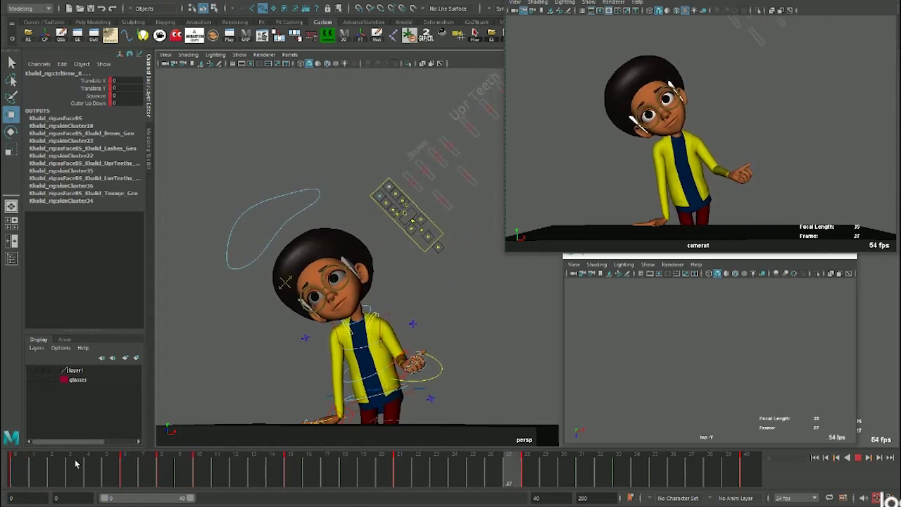
left_click(274, 473)
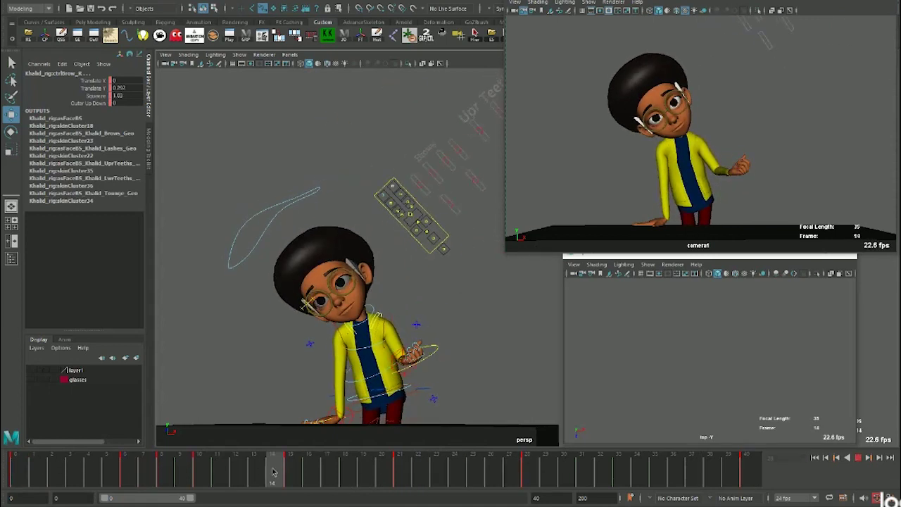
left_click_drag(274, 472, 406, 469)
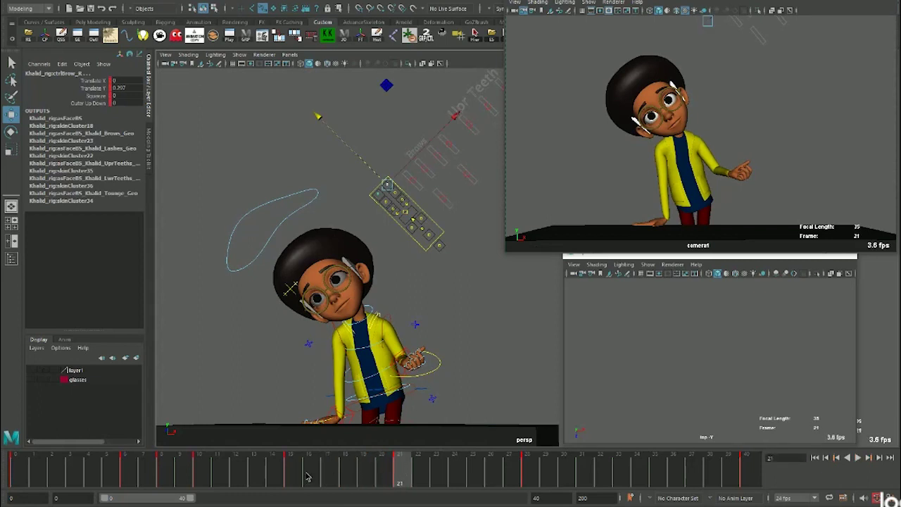
left_click_drag(307, 478, 520, 468)
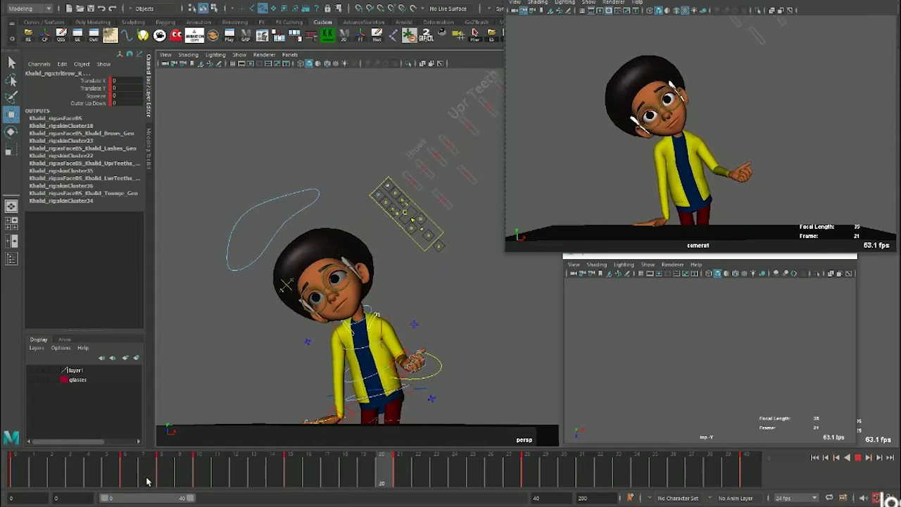
Restart playback and dolly and orbit out to frame the boy, table and floor
key("Escape")
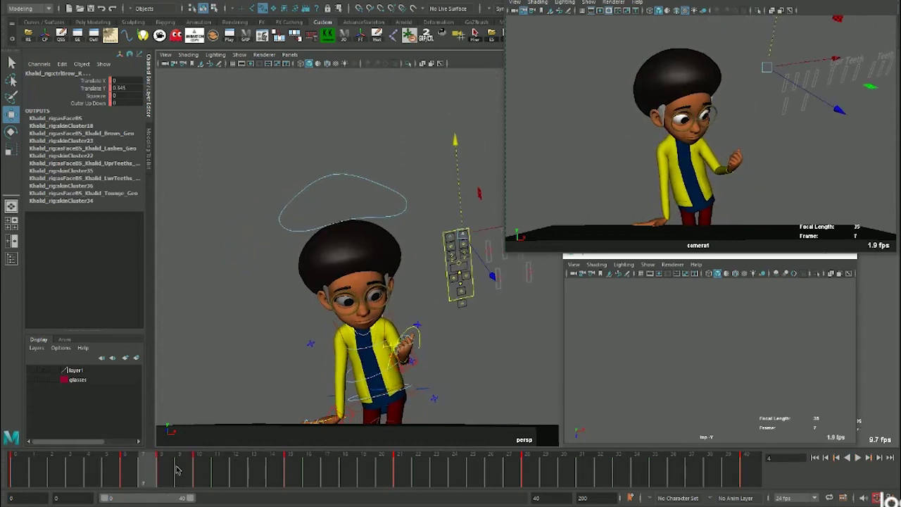
key("alt+v")
left_click_drag(232, 282, 284, 235, "alt")
right_click_drag(283, 235, 253, 249, "alt")
left_click_drag(253, 249, 217, 257, "alt")
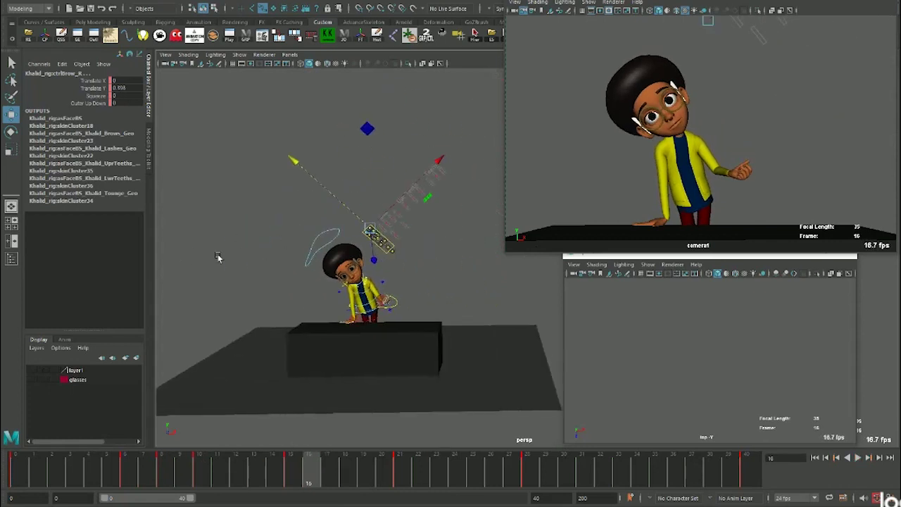